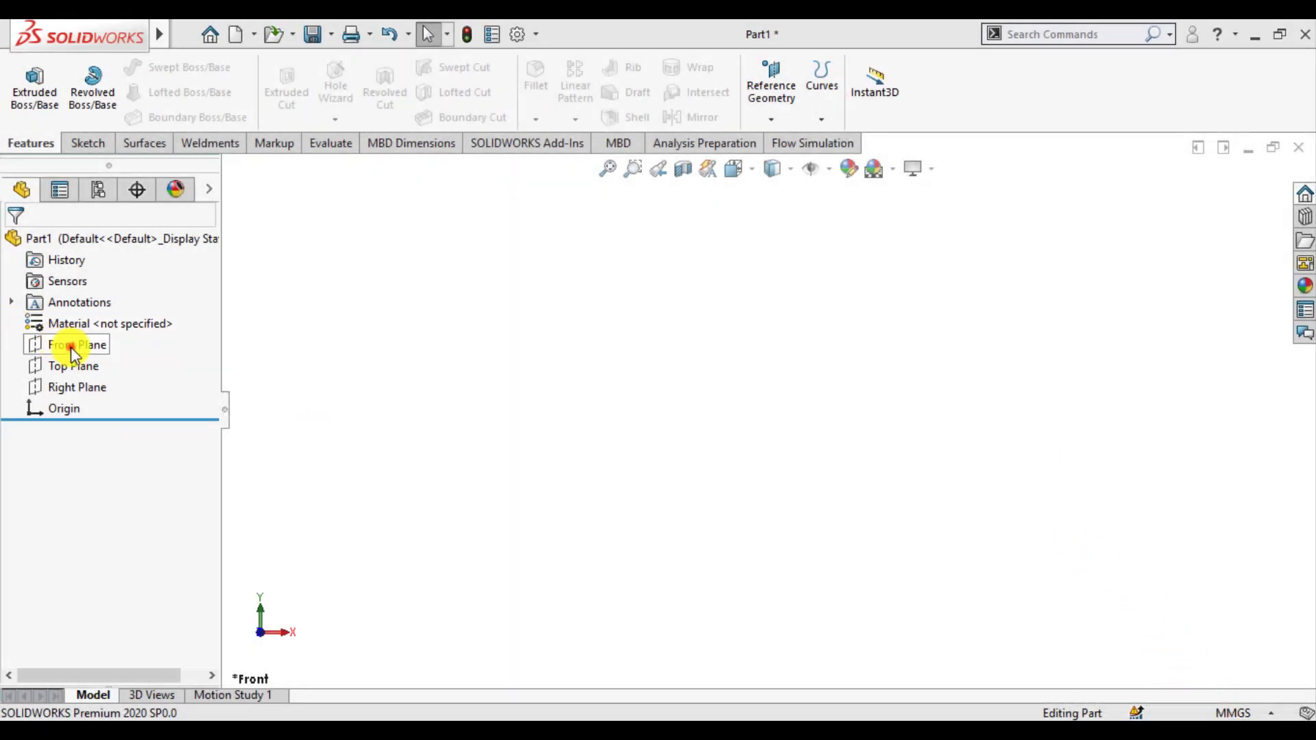
Step: On the Front Plane, sketch a corner rectangle starting at the origin
{"action": "left_click", "coordinate": [71, 347]}
{"action": "left_click", "coordinate": [84, 318]}
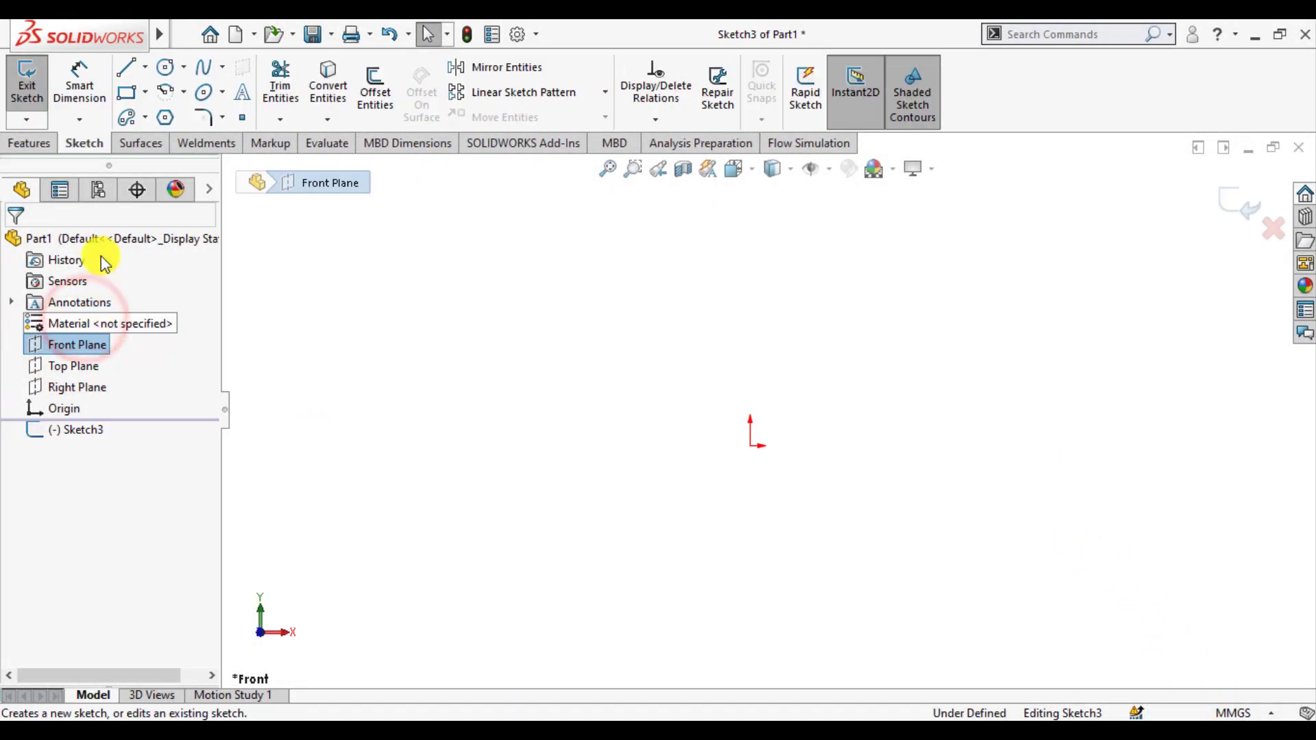
{"action": "left_click", "coordinate": [130, 92]}
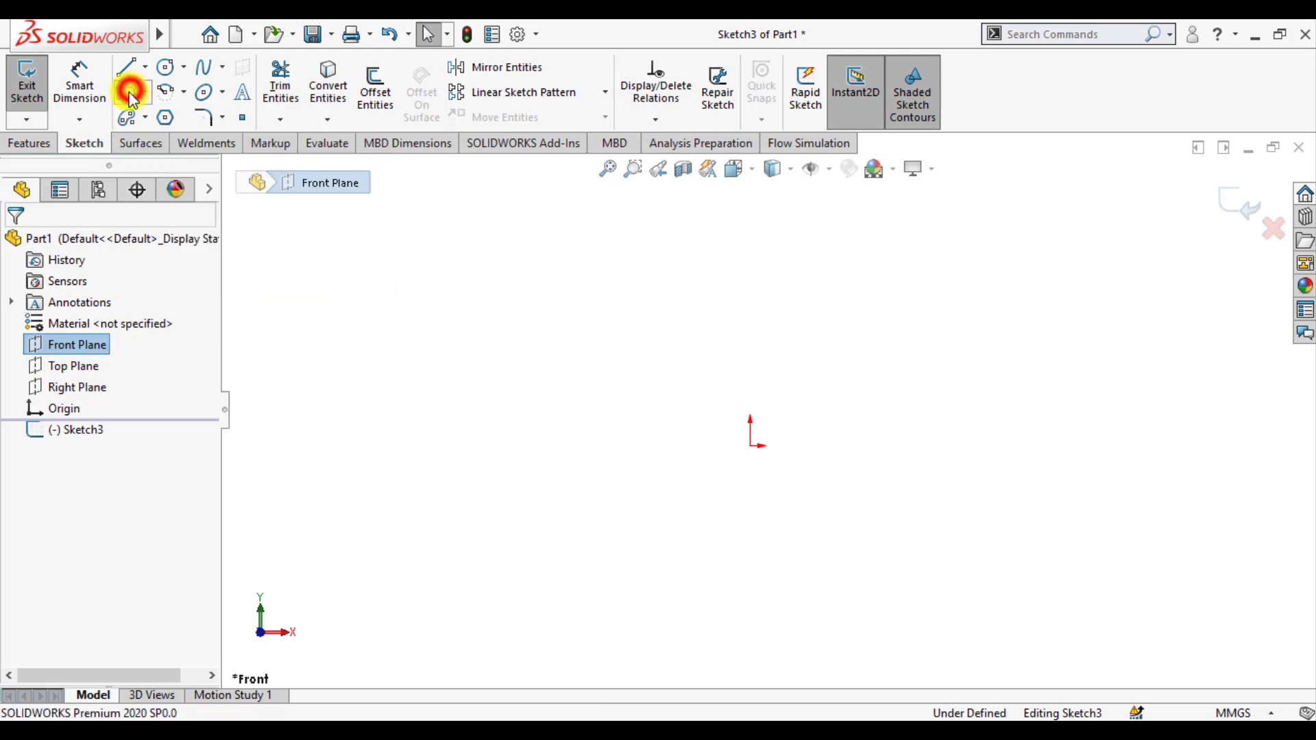
{"action": "left_click", "coordinate": [751, 449]}
{"action": "left_click", "coordinate": [856, 259]}
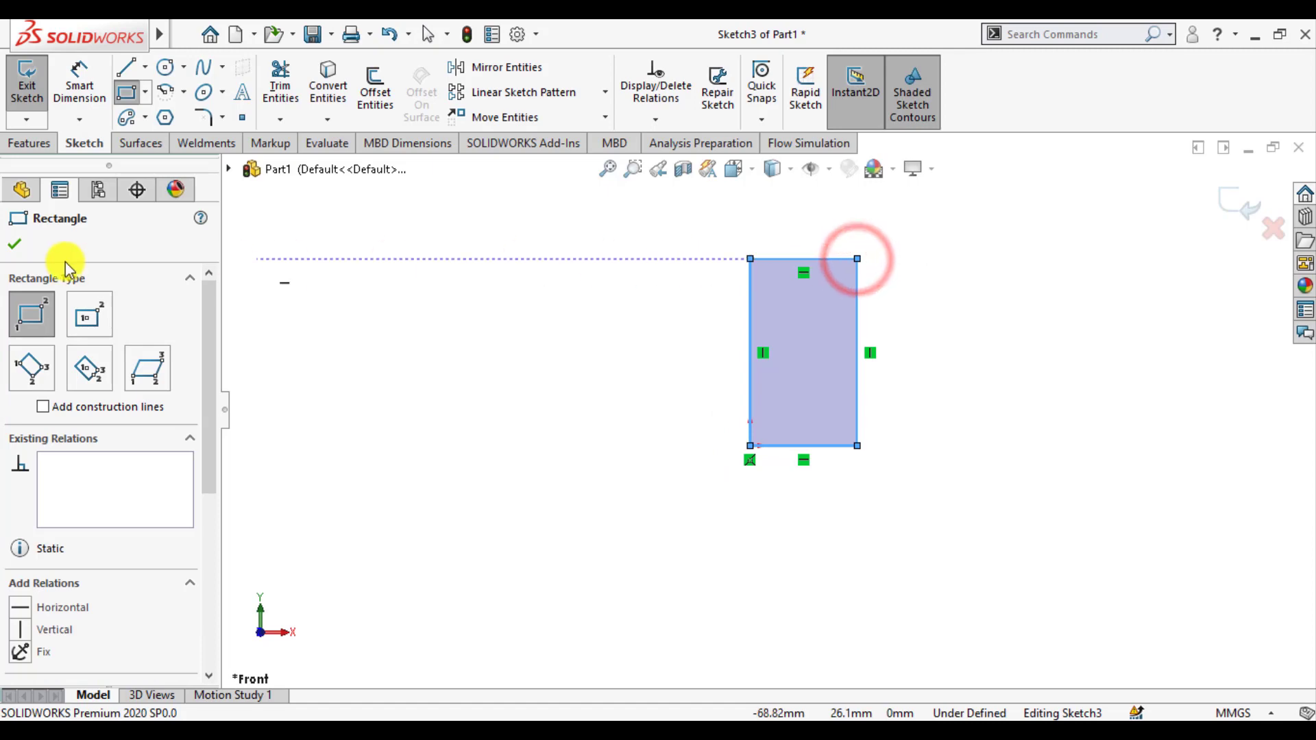
{"action": "left_click", "coordinate": [15, 243]}
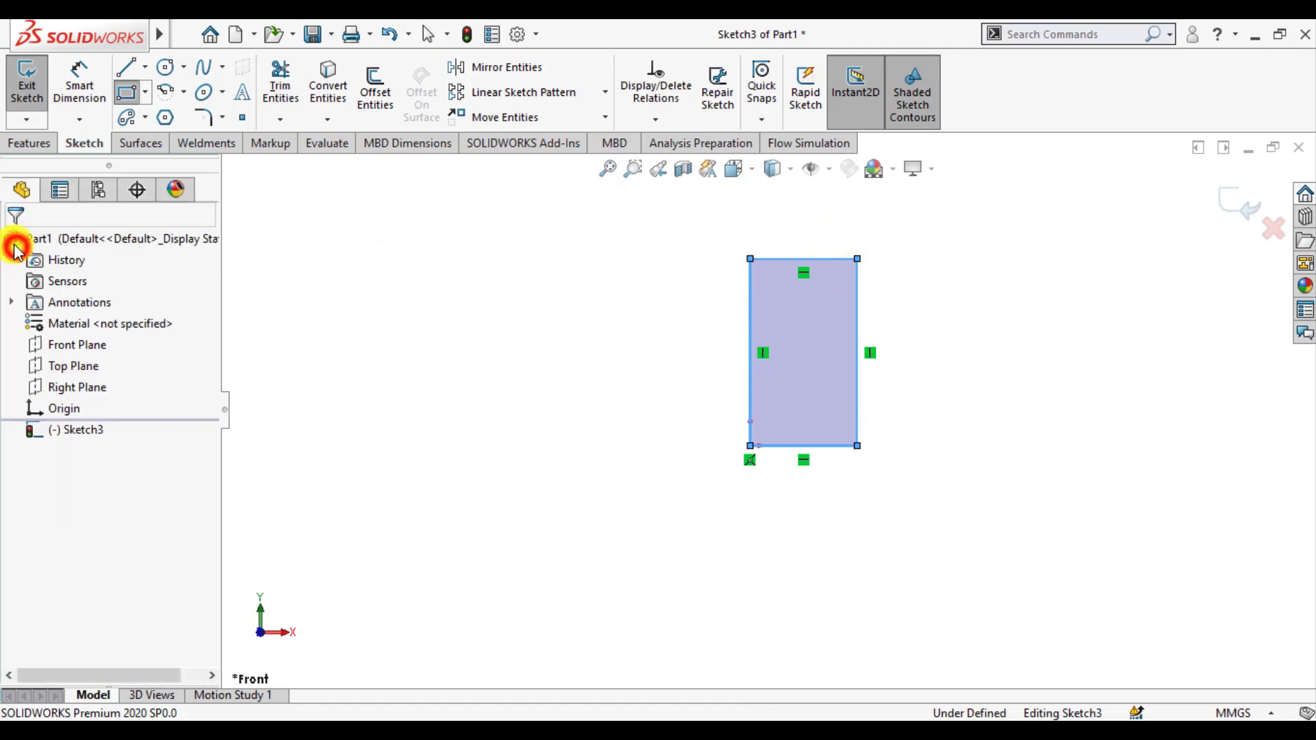
Step: Dimension the rectangle 30 mm tall and 10 mm wide
{"action": "left_click", "coordinate": [75, 74]}
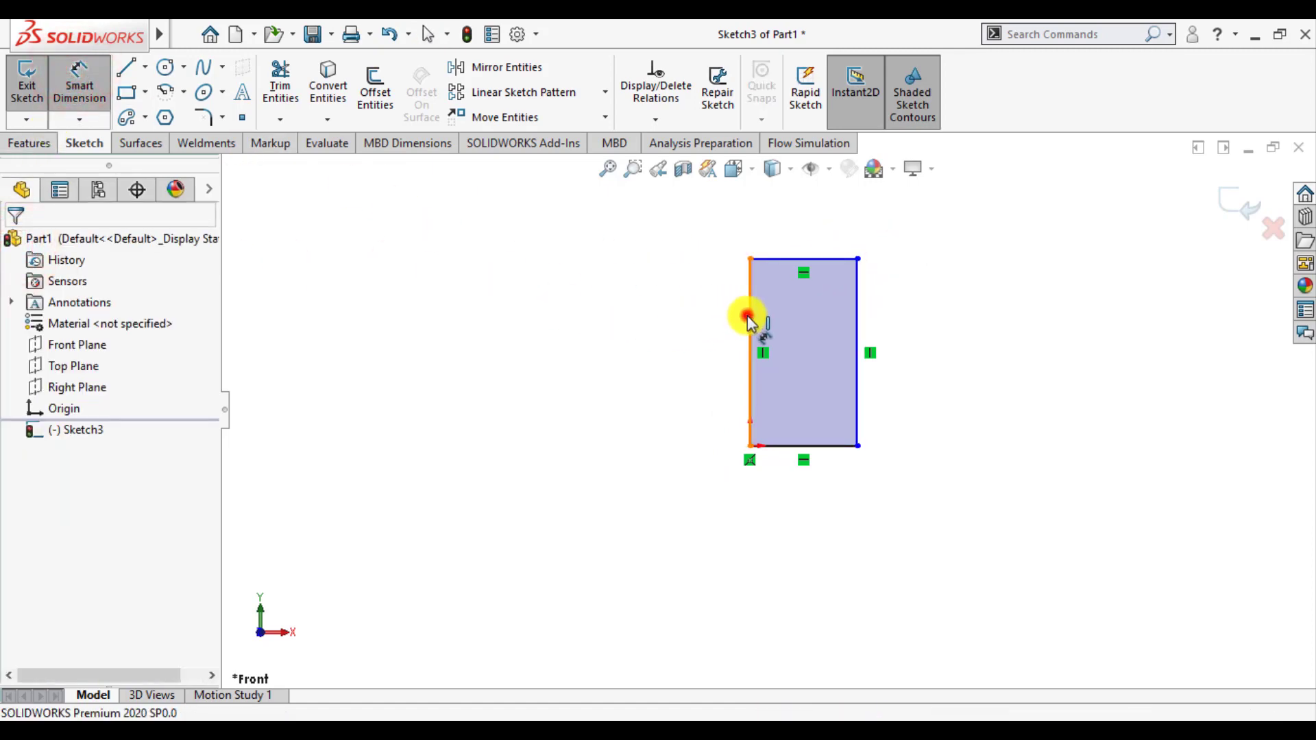
{"action": "left_click", "coordinate": [748, 320]}
{"action": "left_click", "coordinate": [663, 334]}
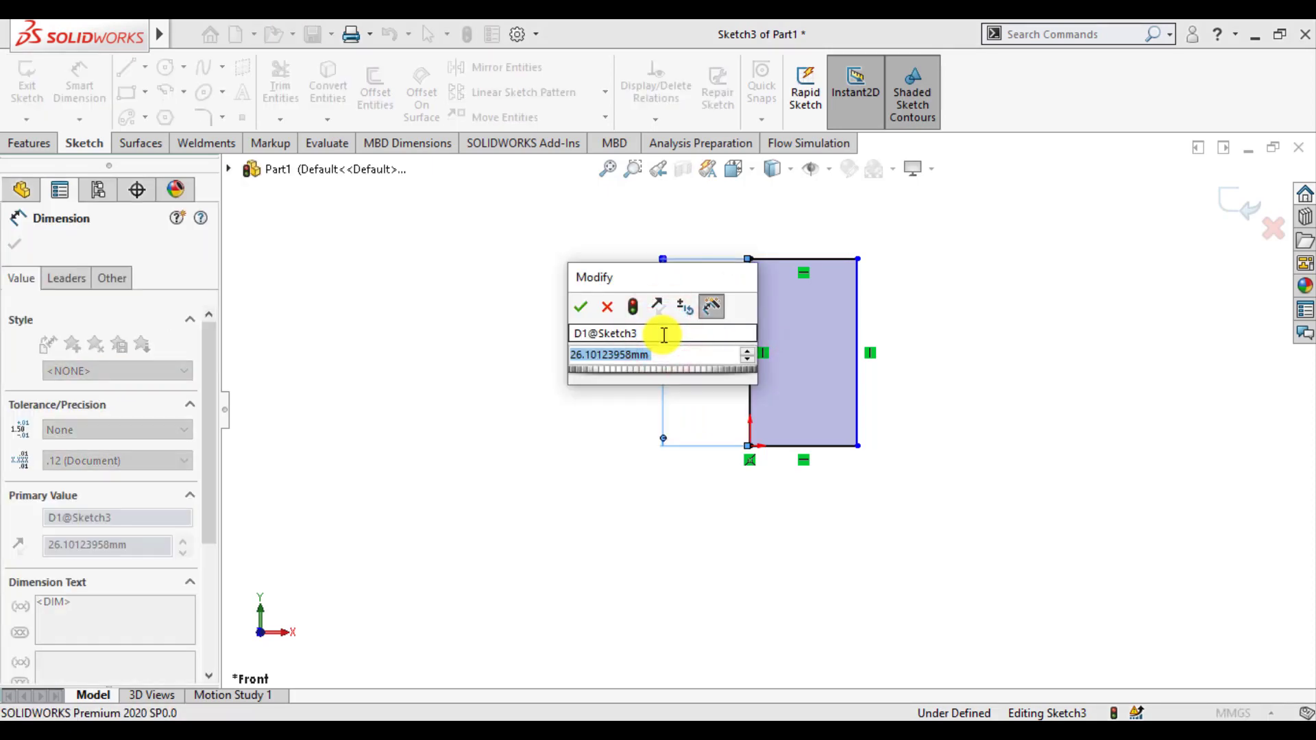
{"action": "type", "text": "30"}
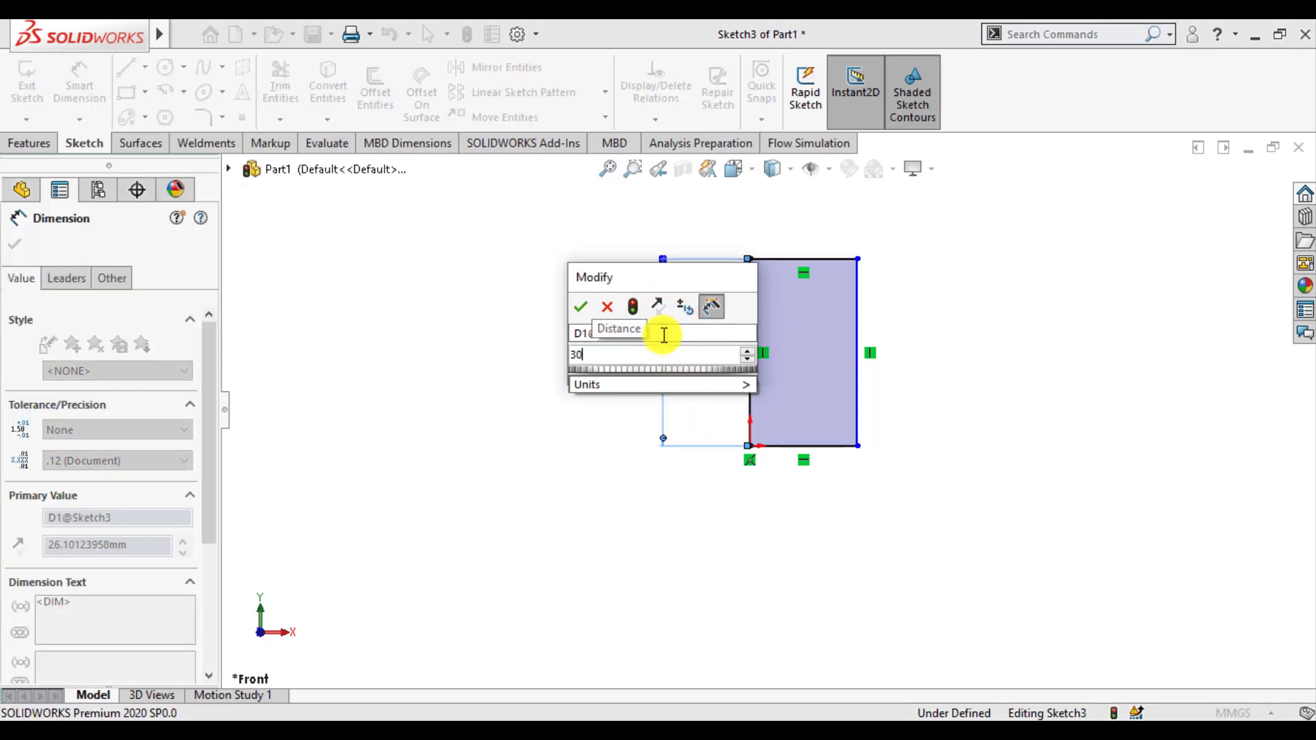
{"action": "key", "text": "Return"}
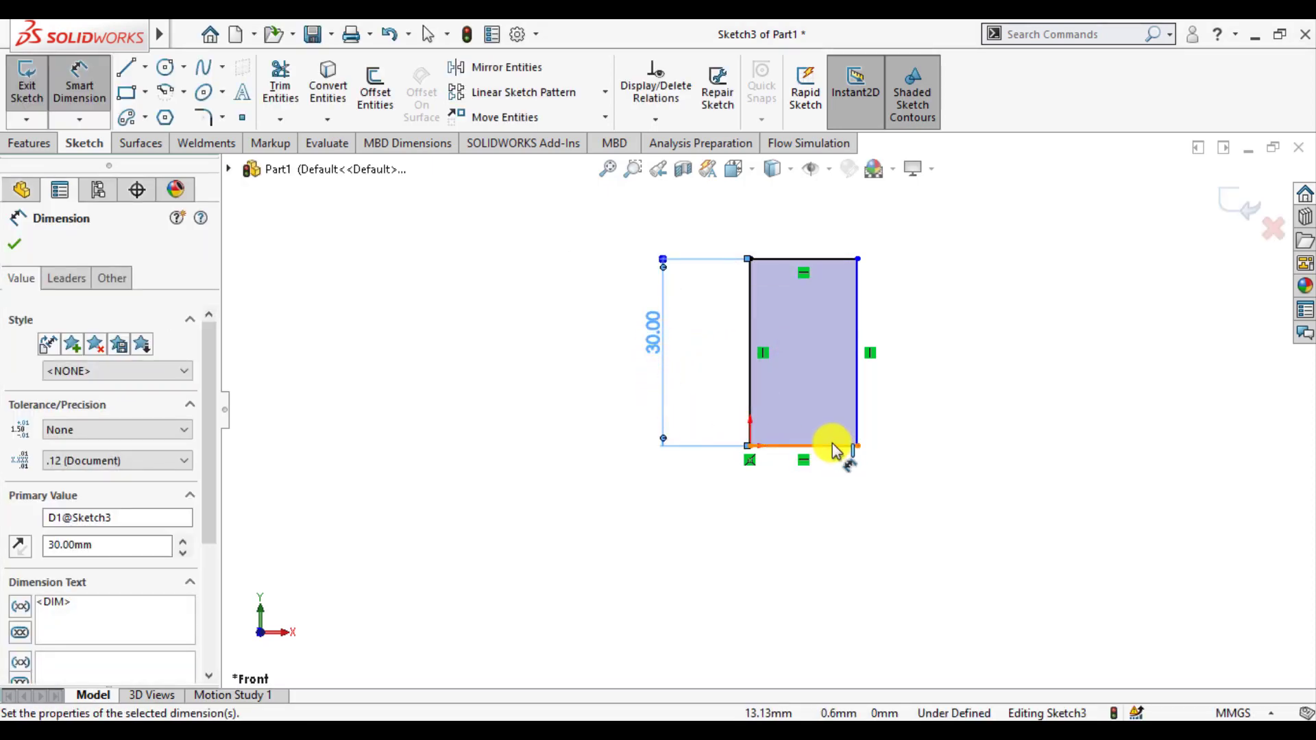
{"action": "left_click", "coordinate": [832, 446]}
{"action": "left_click", "coordinate": [815, 516]}
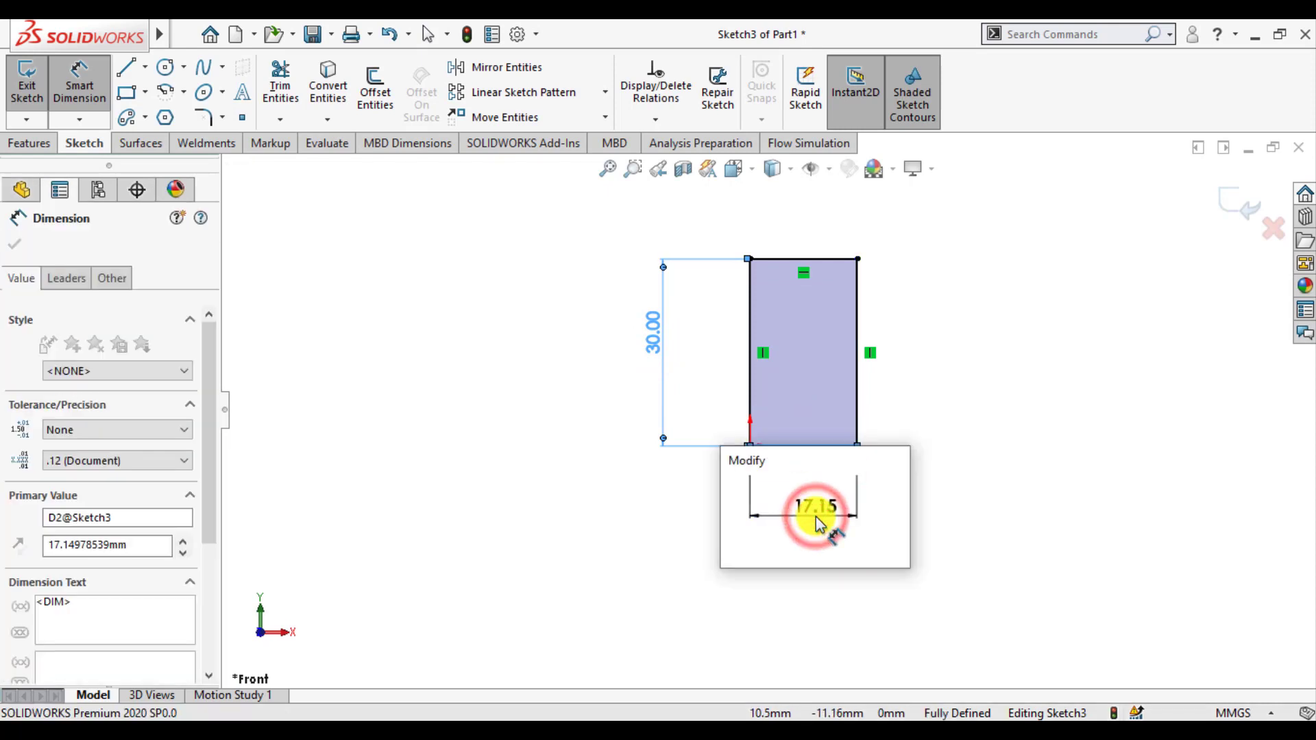
{"action": "type", "text": "10"}
{"action": "key", "text": "Return"}
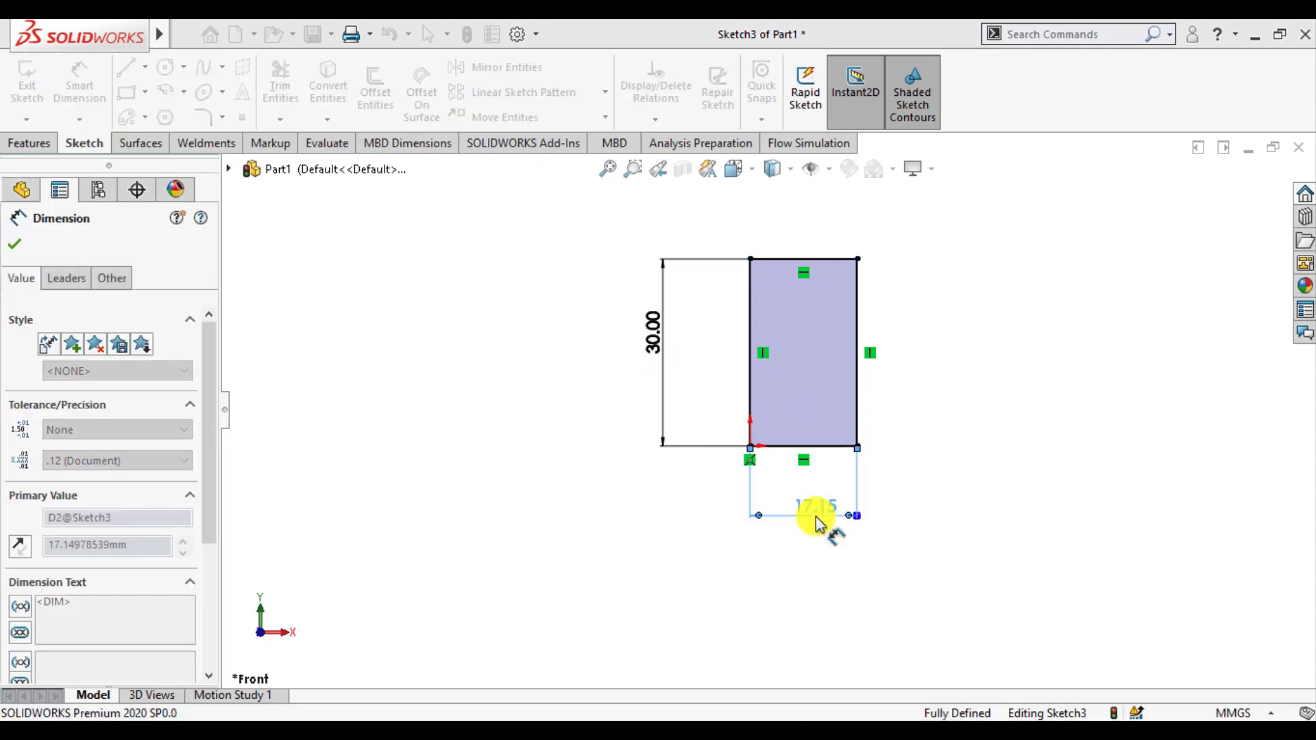
Step: Exit the sketch and make a planar surface from the 30 × 10 mm rectangle
{"action": "left_click", "coordinate": [14, 244]}
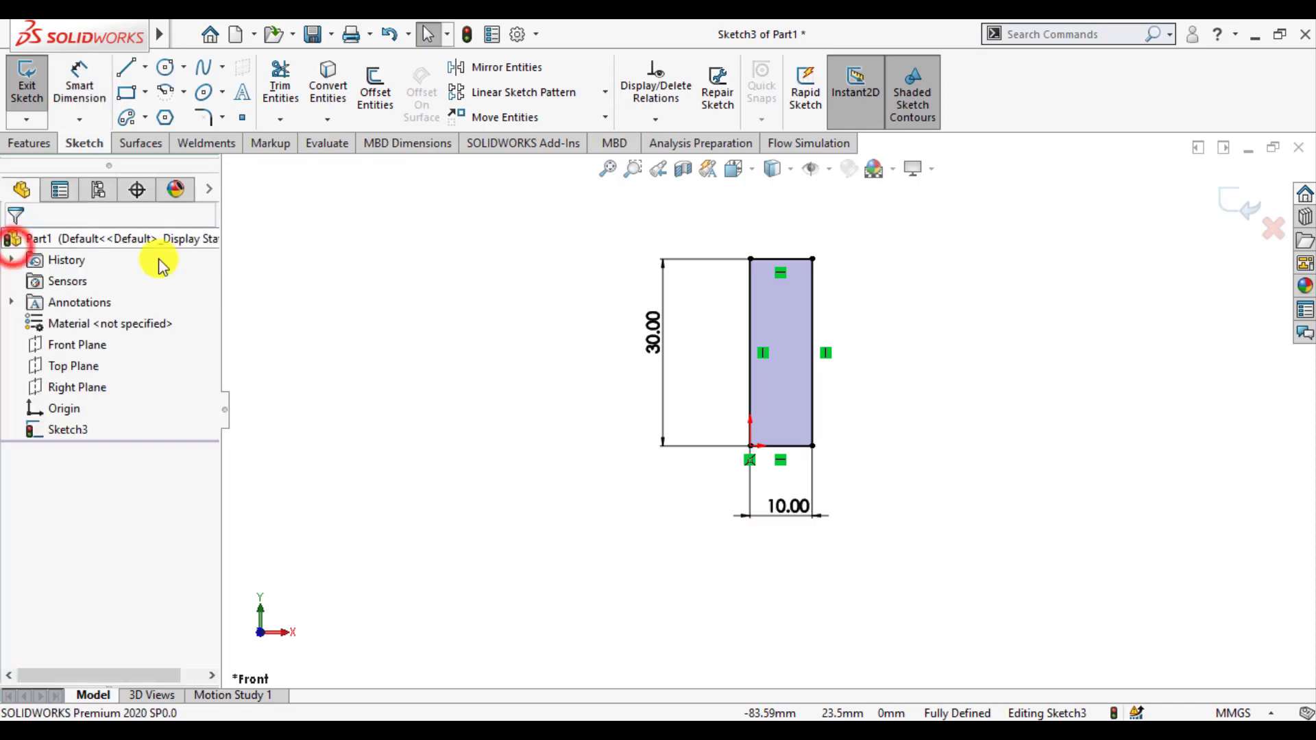
{"action": "left_click", "coordinate": [1234, 204]}
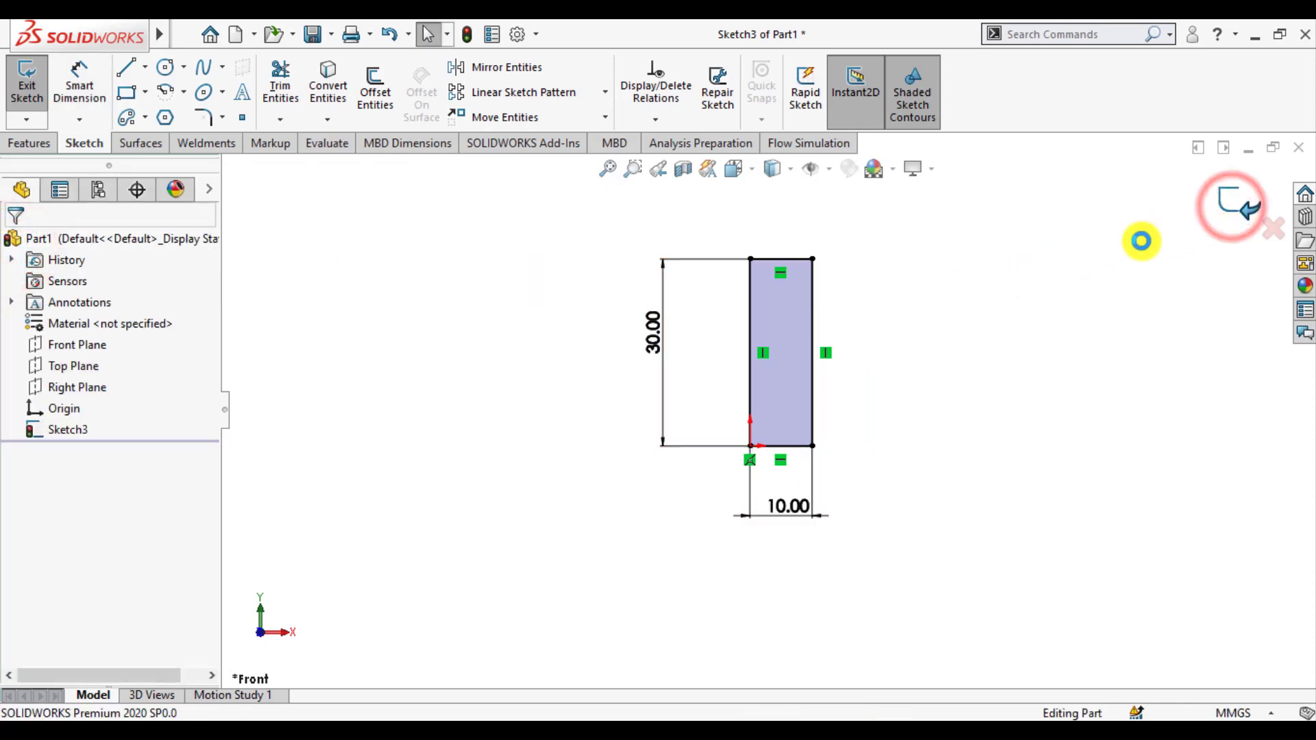
{"action": "left_click", "coordinate": [142, 146]}
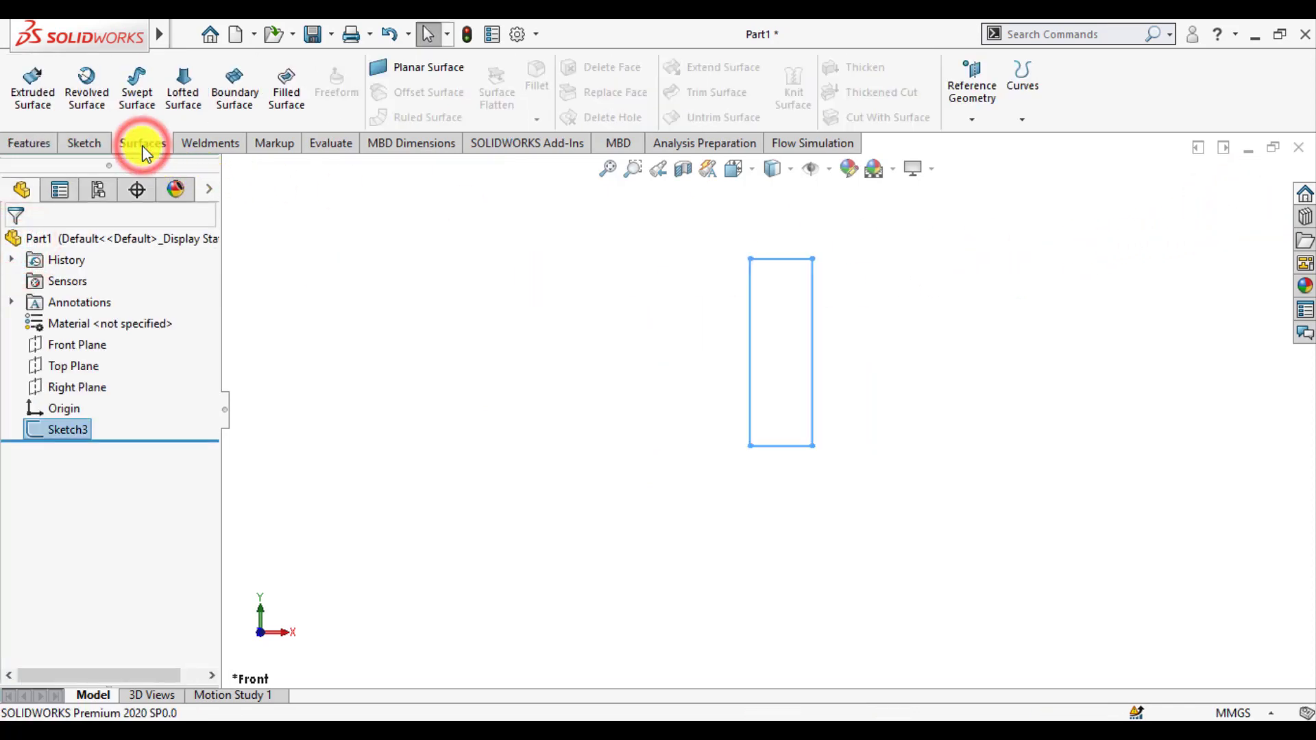
{"action": "left_click", "coordinate": [404, 69]}
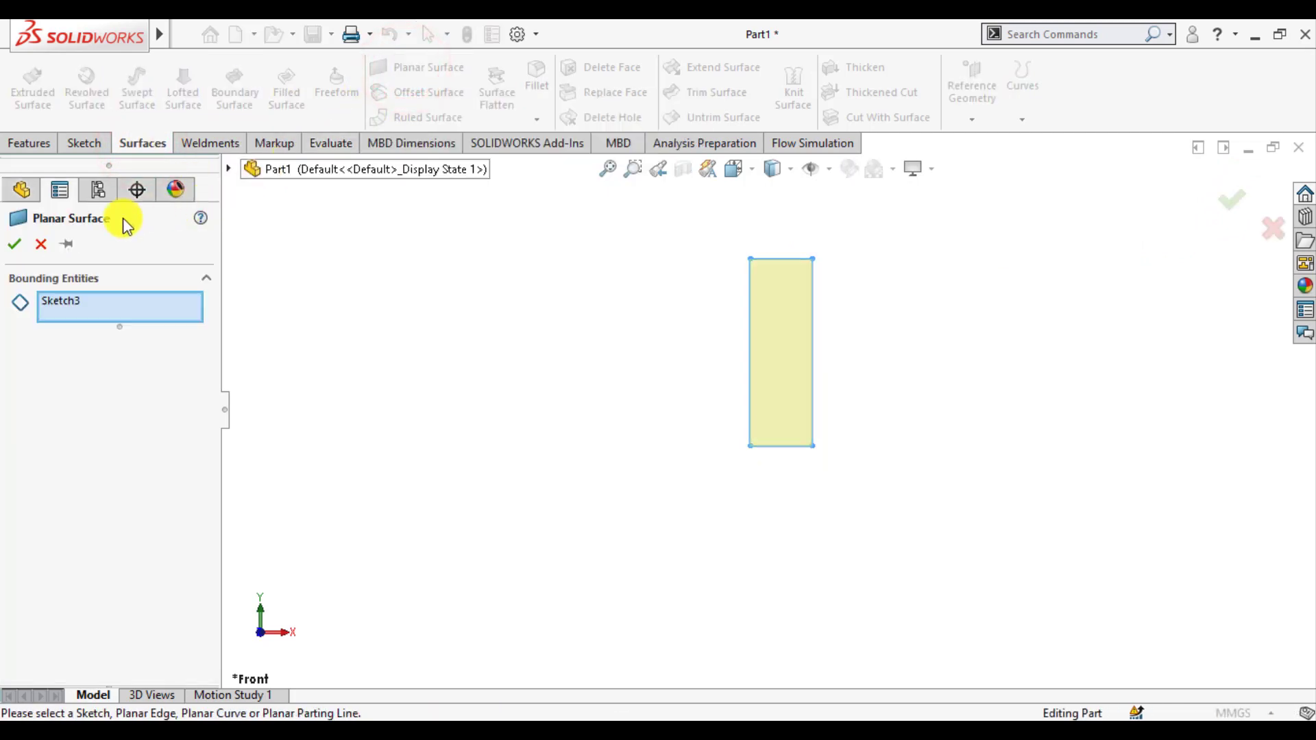
{"action": "left_click", "coordinate": [13, 244]}
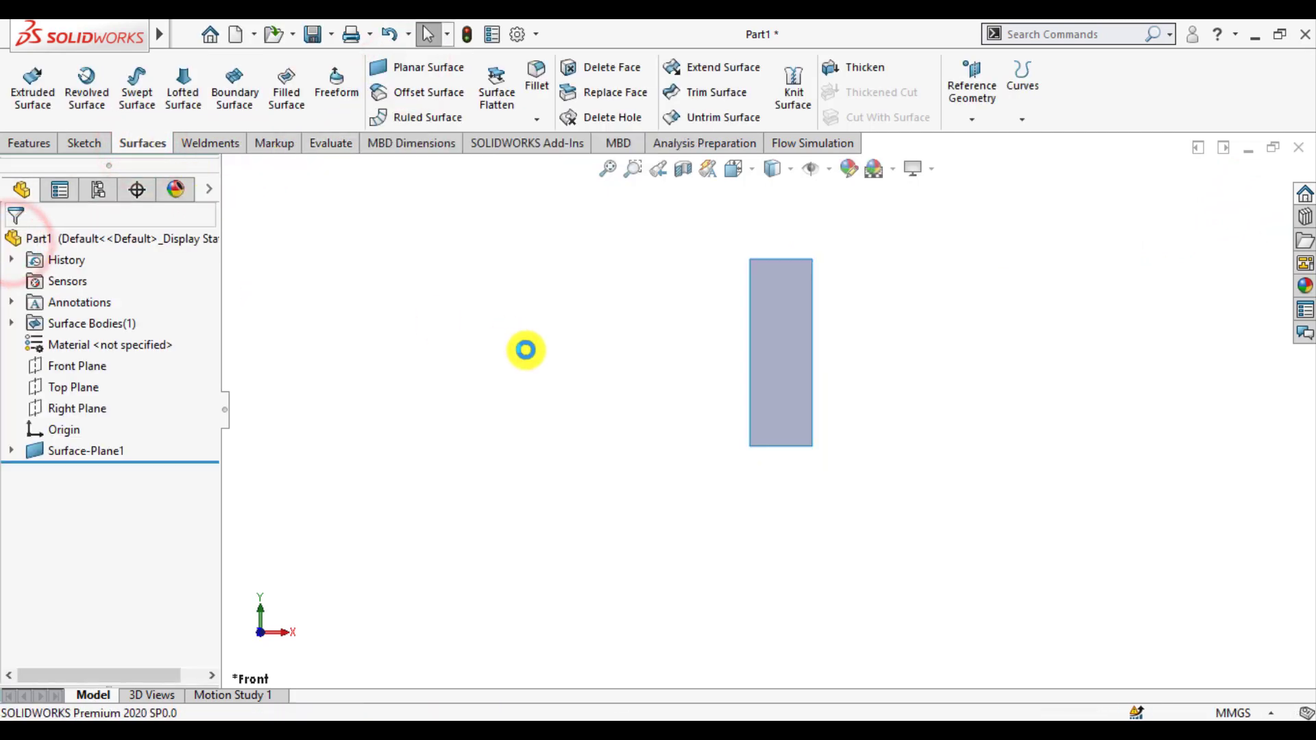
Step: Expand Surface Bodies and select the new Surface-Plane1 body
{"action": "left_click", "coordinate": [524, 349]}
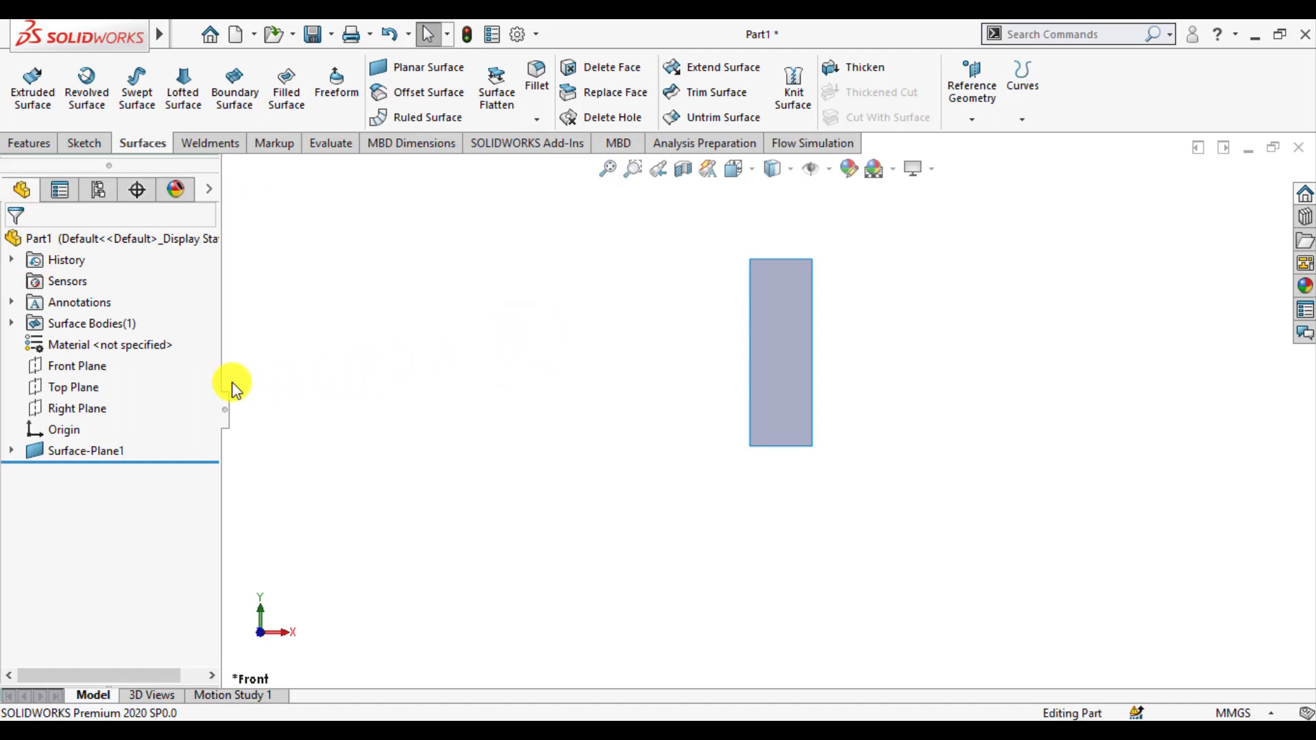
{"action": "left_click", "coordinate": [13, 323]}
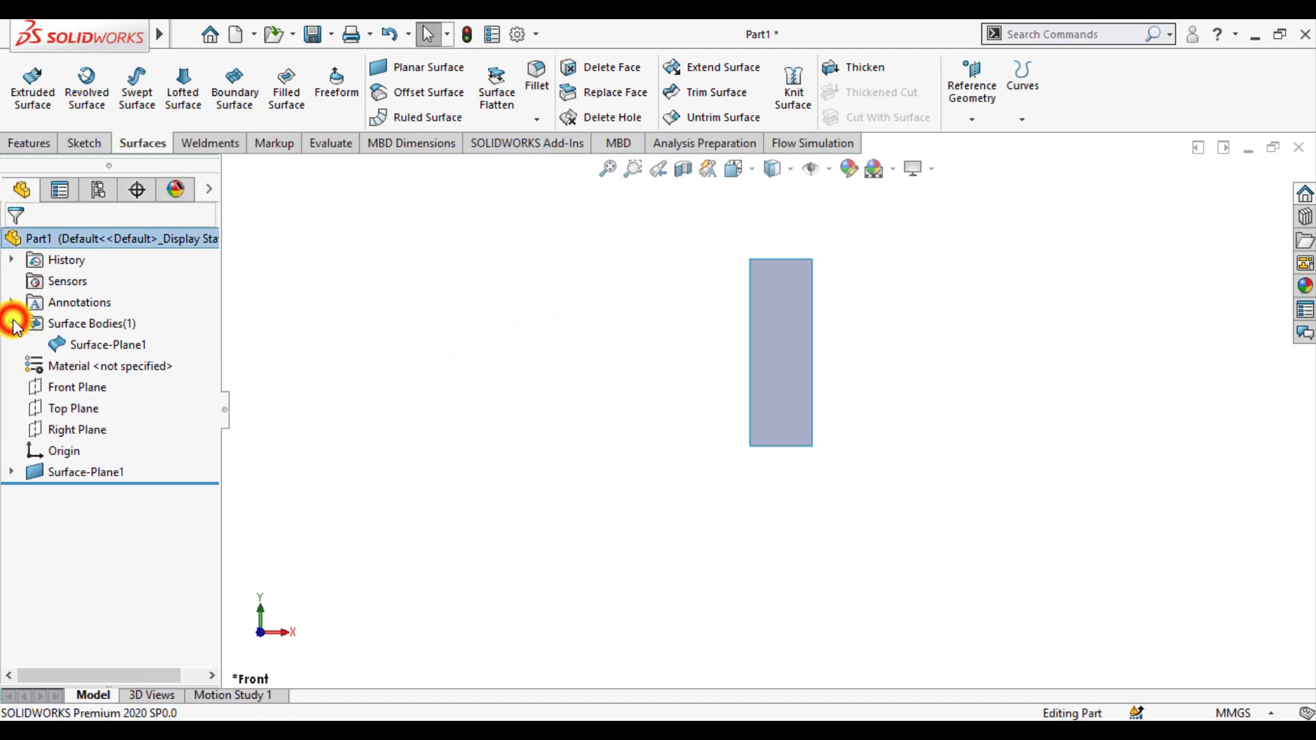
{"action": "left_click", "coordinate": [111, 345]}
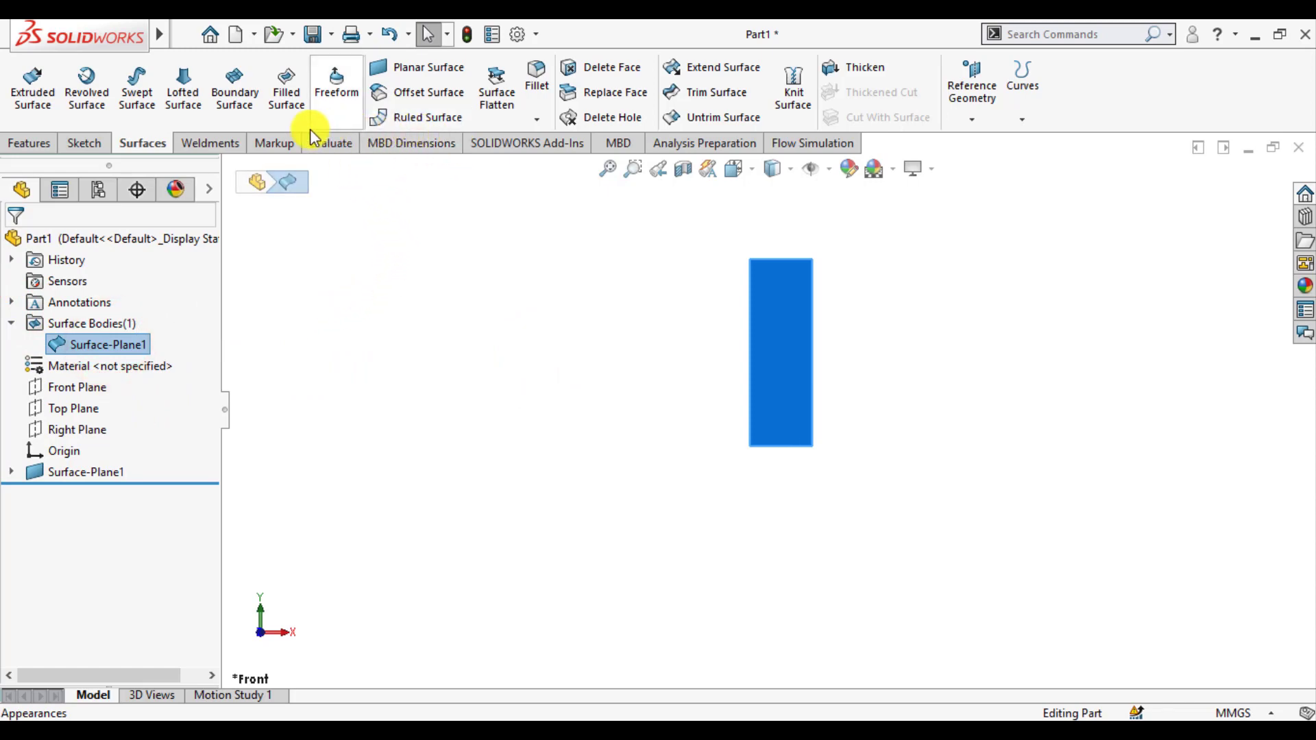
{"action": "left_click", "coordinate": [25, 144]}
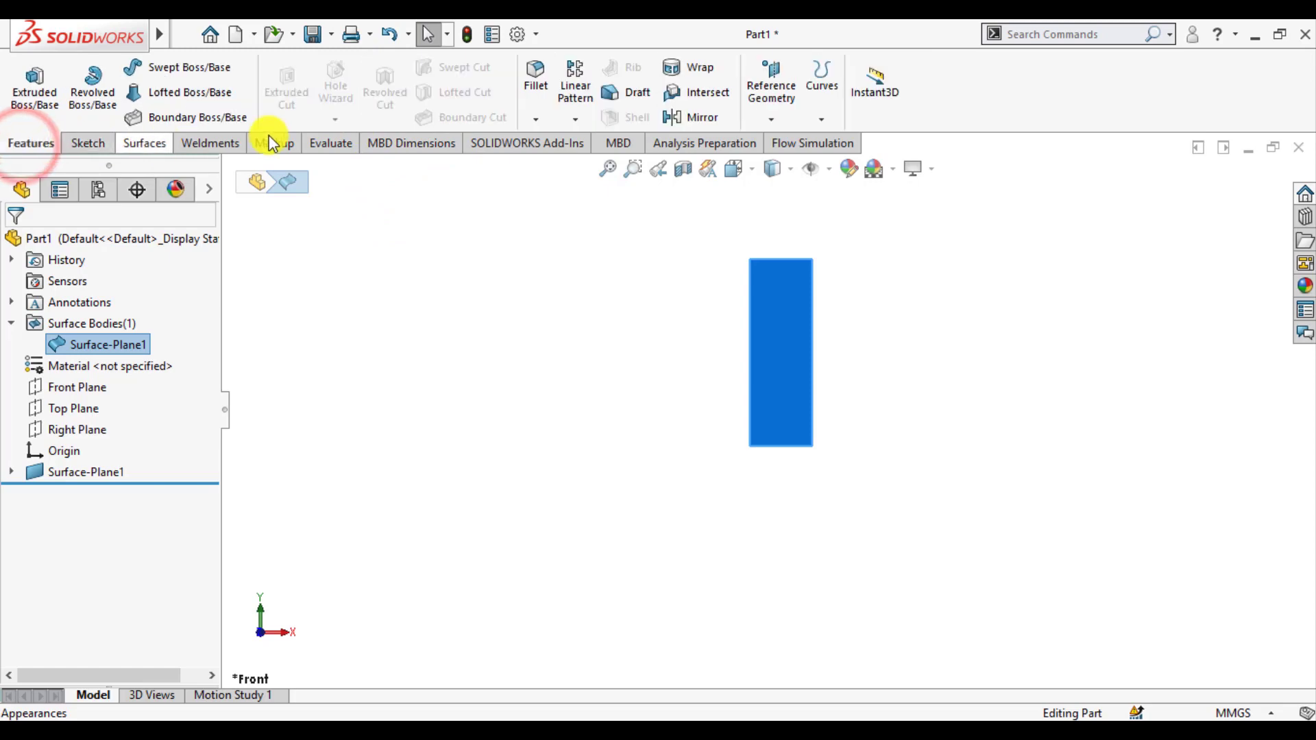
Step: Linear-pattern the Surface-Plane1 body along the bottom edge: 3 instances at 10 mm spacing
{"action": "left_click", "coordinate": [572, 91]}
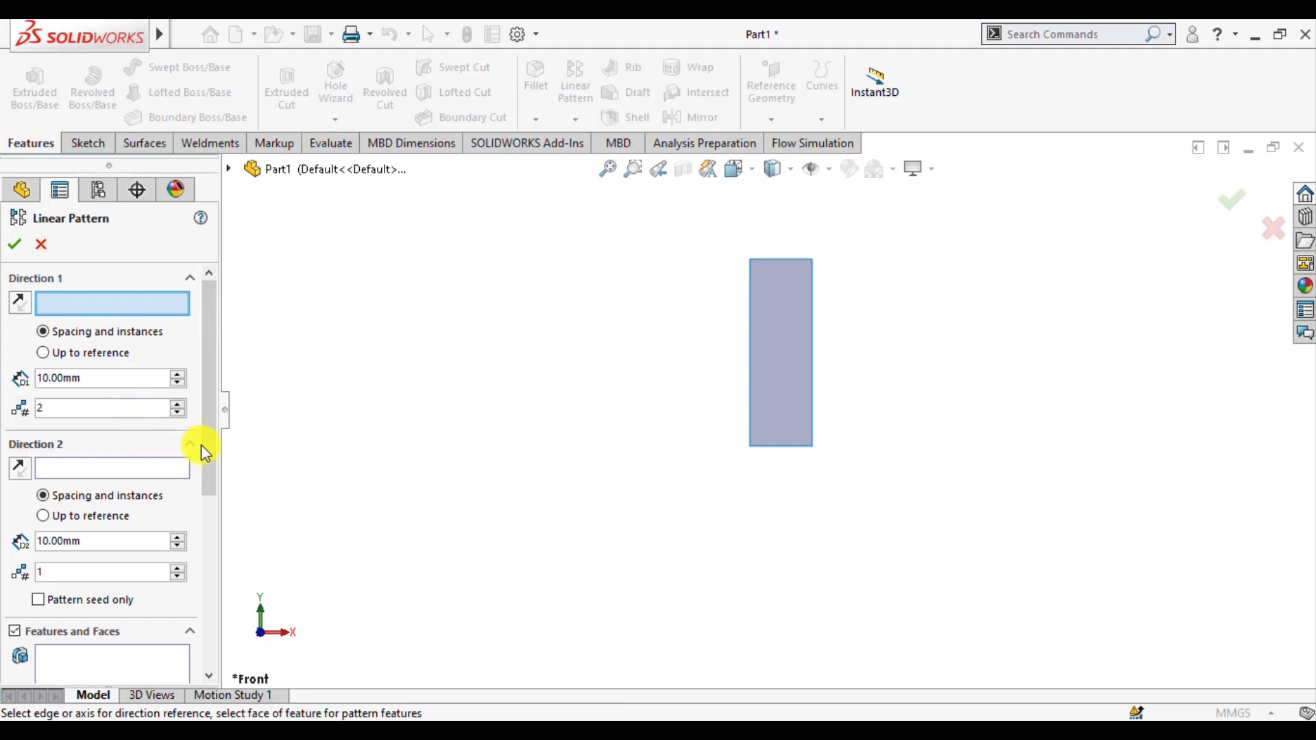
{"action": "left_click", "coordinate": [766, 446]}
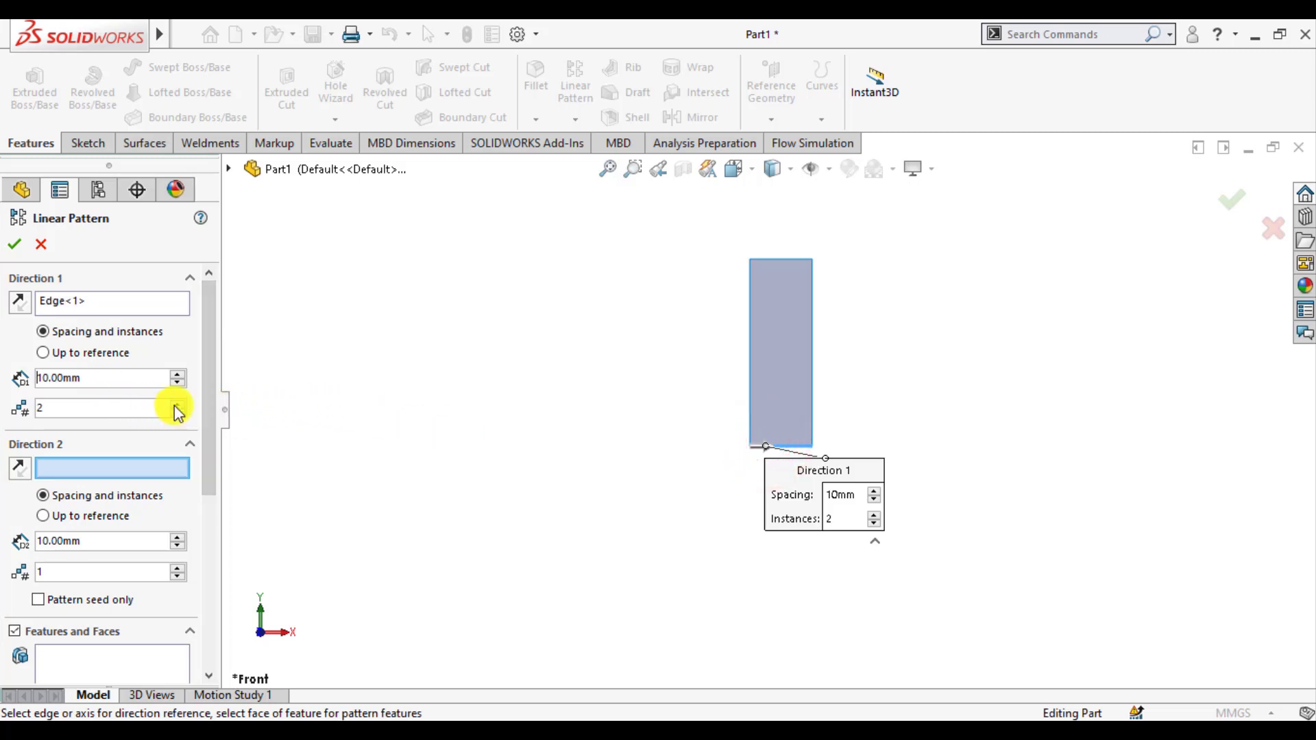
{"action": "left_click_drag", "start_coordinate": [207, 412], "coordinate": [213, 515]}
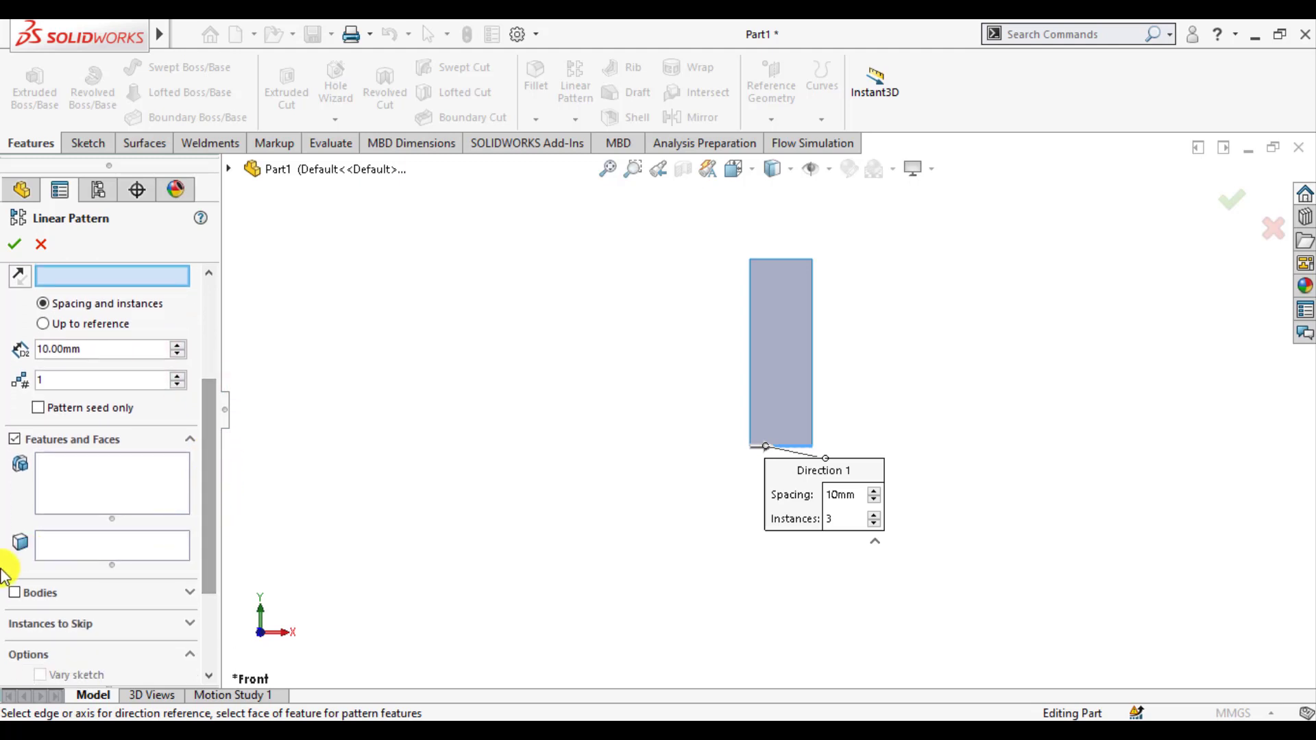
{"action": "left_click", "coordinate": [15, 591]}
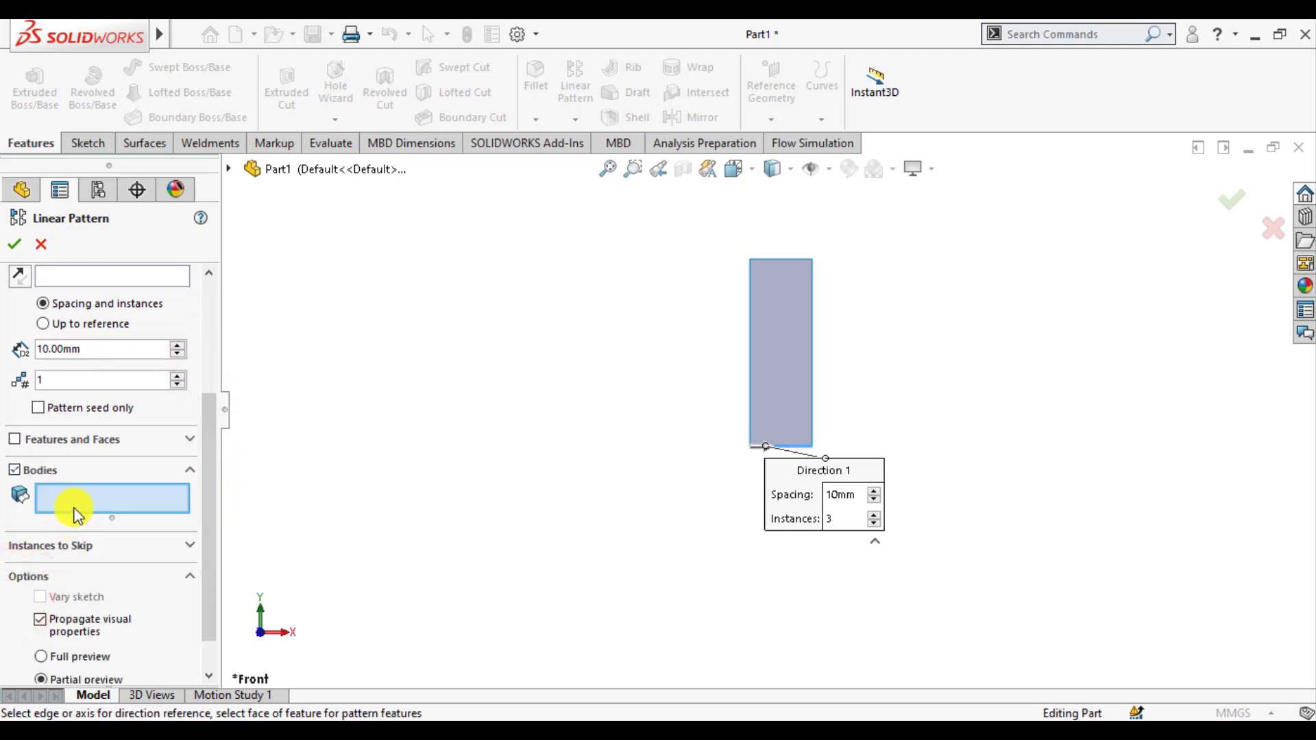
{"action": "left_click", "coordinate": [783, 370]}
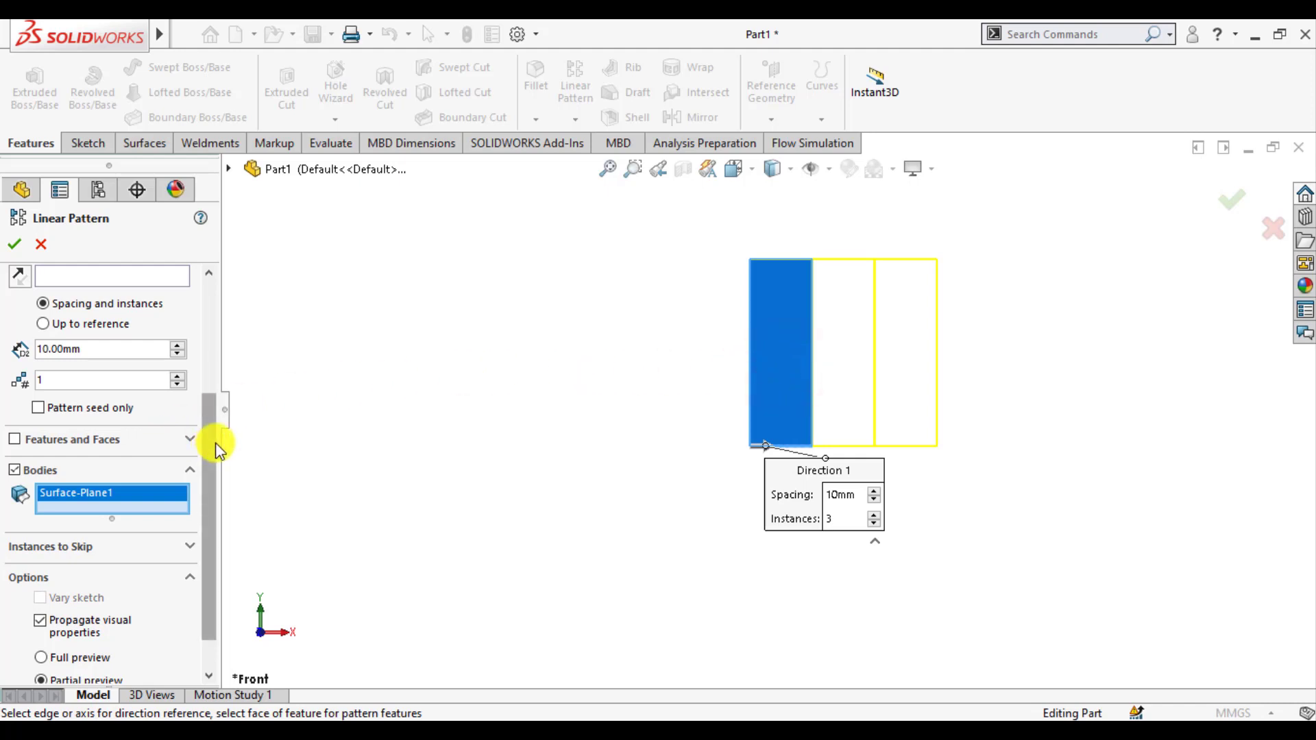
{"action": "left_click_drag", "start_coordinate": [215, 445], "coordinate": [229, 329]}
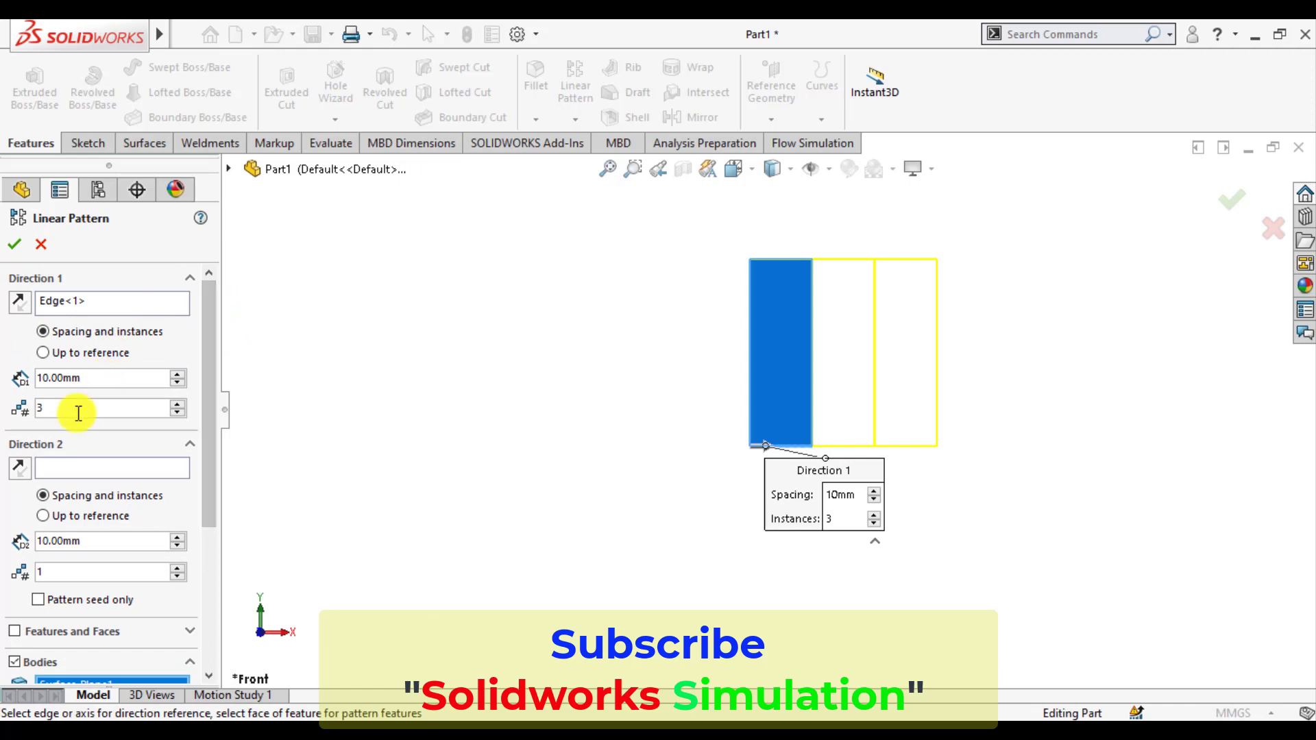
{"action": "left_click", "coordinate": [15, 245]}
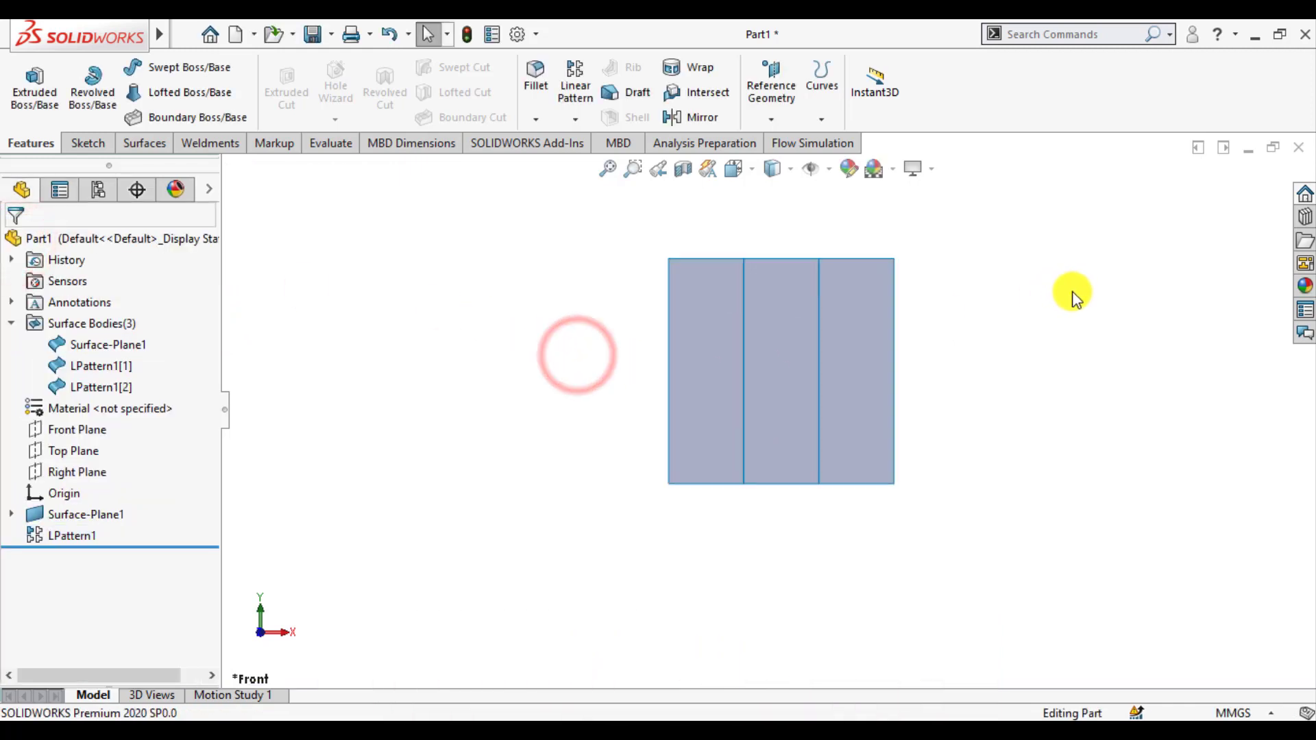
Step: Check the three strips Surface-Plane1, LPattern1[1] and LPattern1[2] in the tree
{"action": "left_click", "coordinate": [85, 345]}
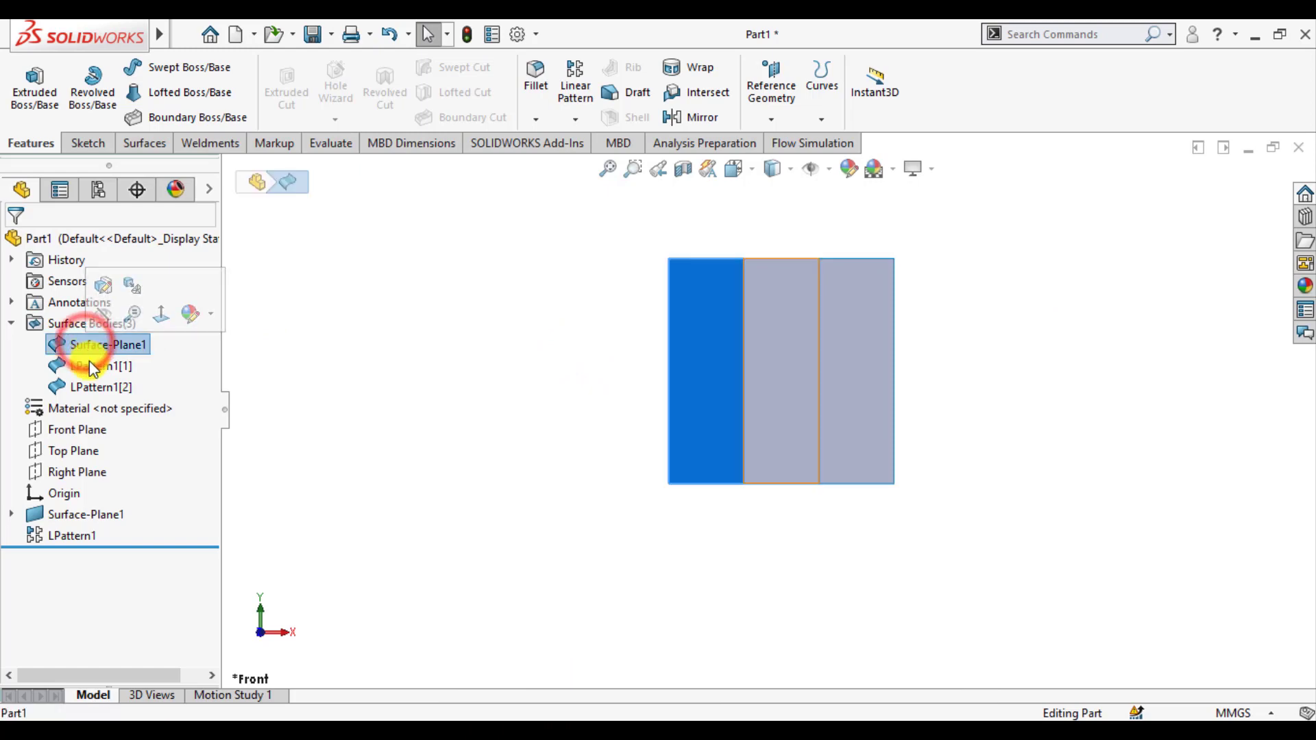
{"action": "left_click", "coordinate": [90, 365]}
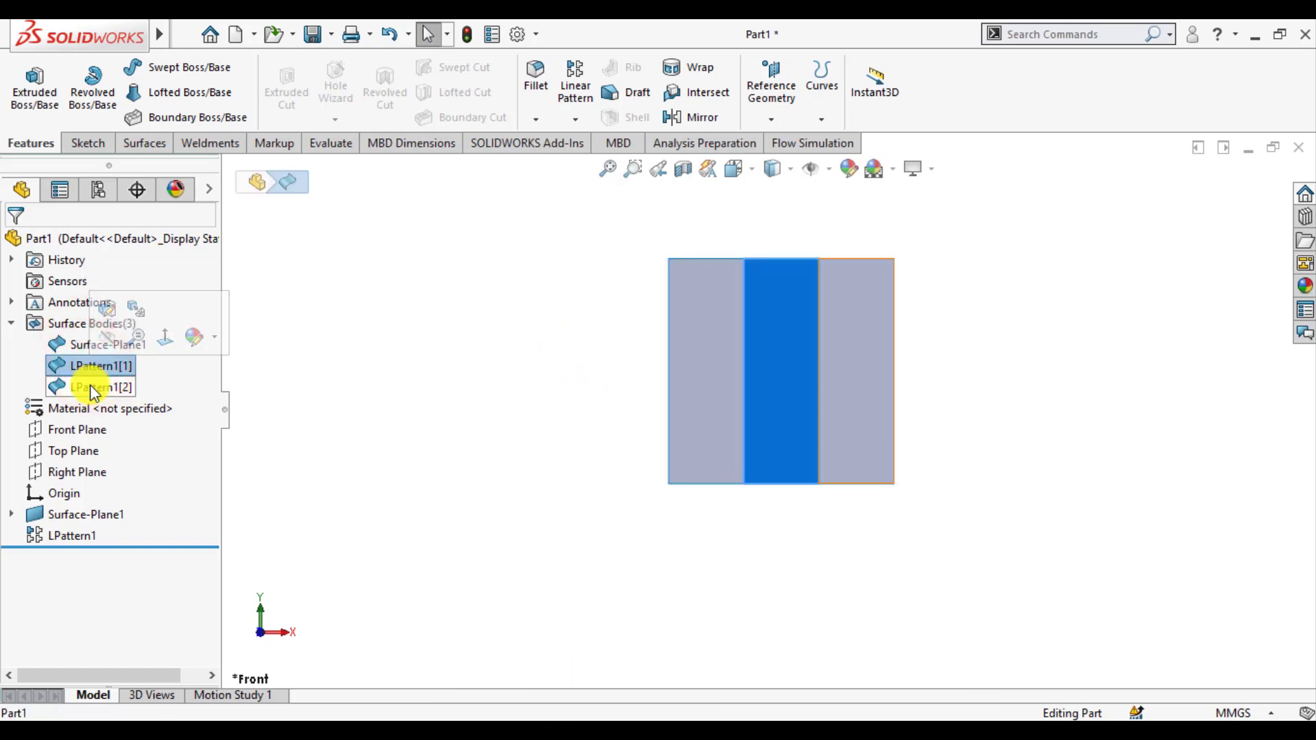
{"action": "left_click", "coordinate": [91, 386]}
{"action": "left_click", "coordinate": [421, 394]}
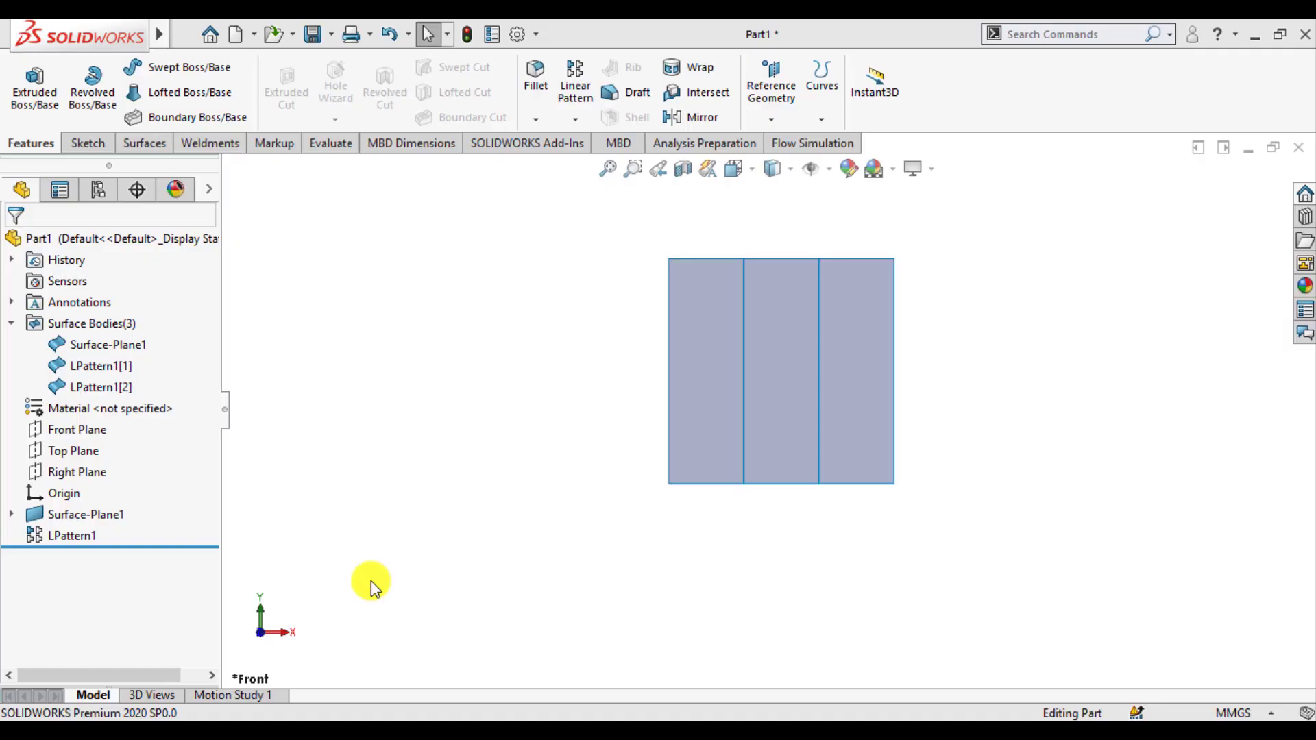
Step: Sketch a horizontal line on the Front Plane joining the middle strip's left and right edges
{"action": "left_click", "coordinate": [77, 426]}
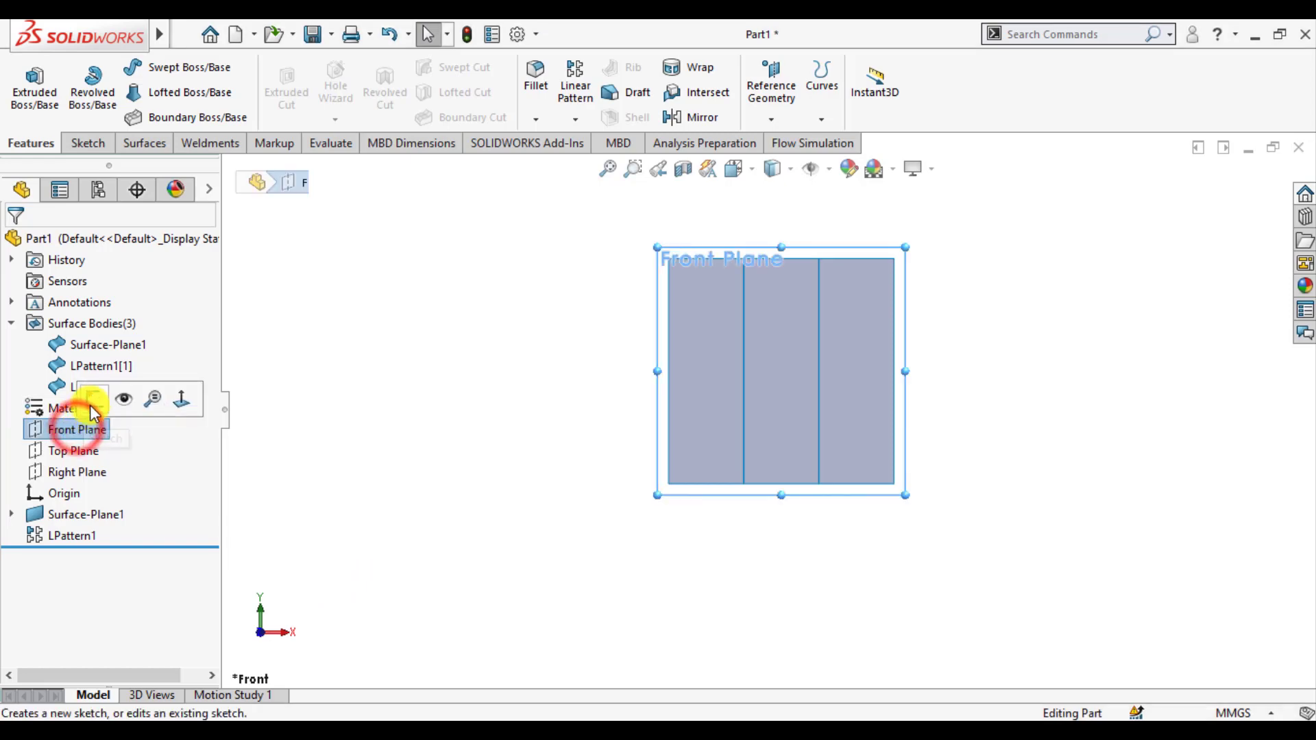
{"action": "left_click", "coordinate": [93, 399]}
{"action": "left_click", "coordinate": [389, 364]}
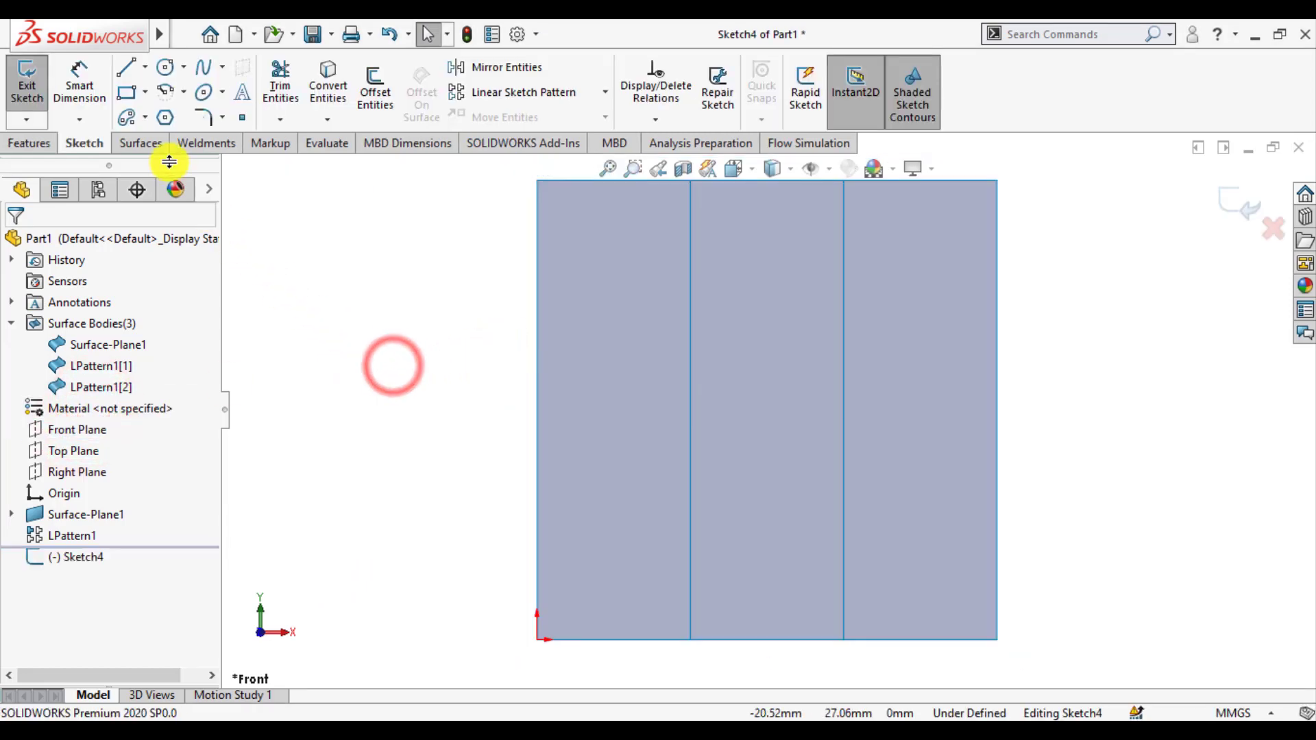
{"action": "left_click", "coordinate": [126, 66]}
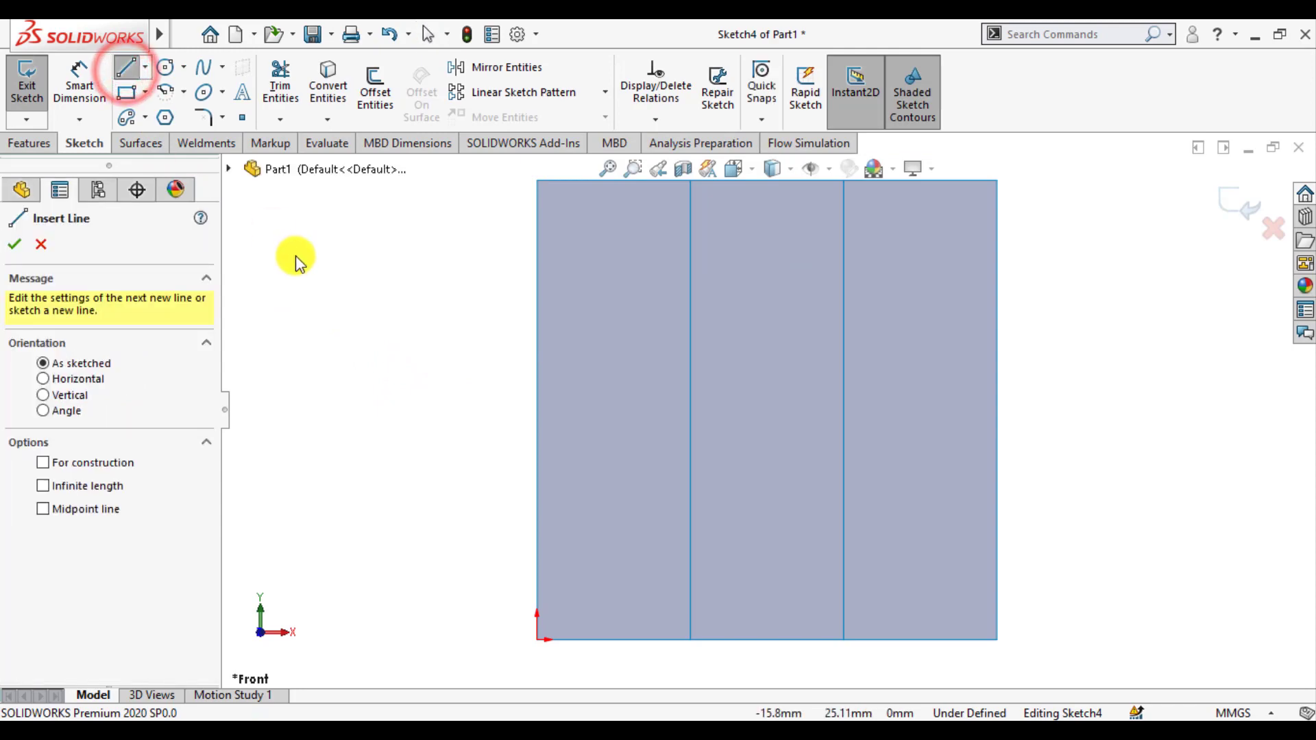
{"action": "left_click", "coordinate": [690, 409]}
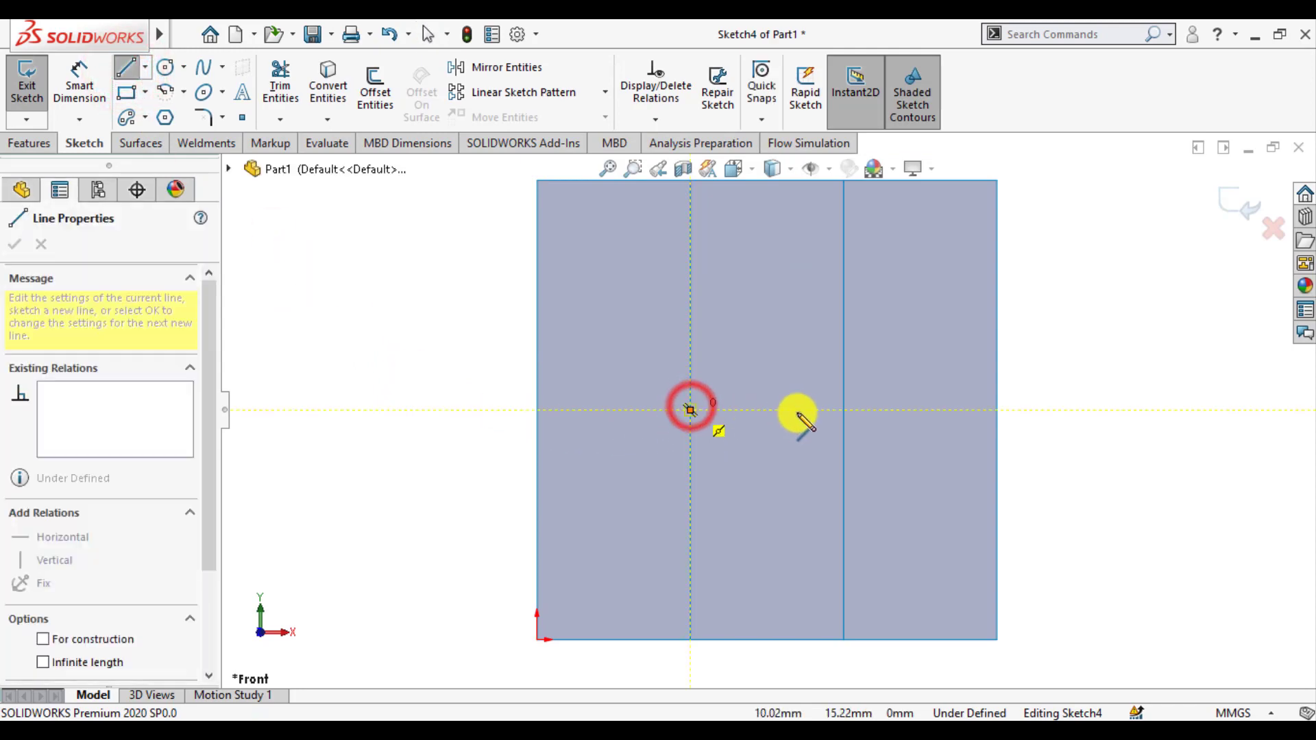
{"action": "left_click", "coordinate": [843, 410]}
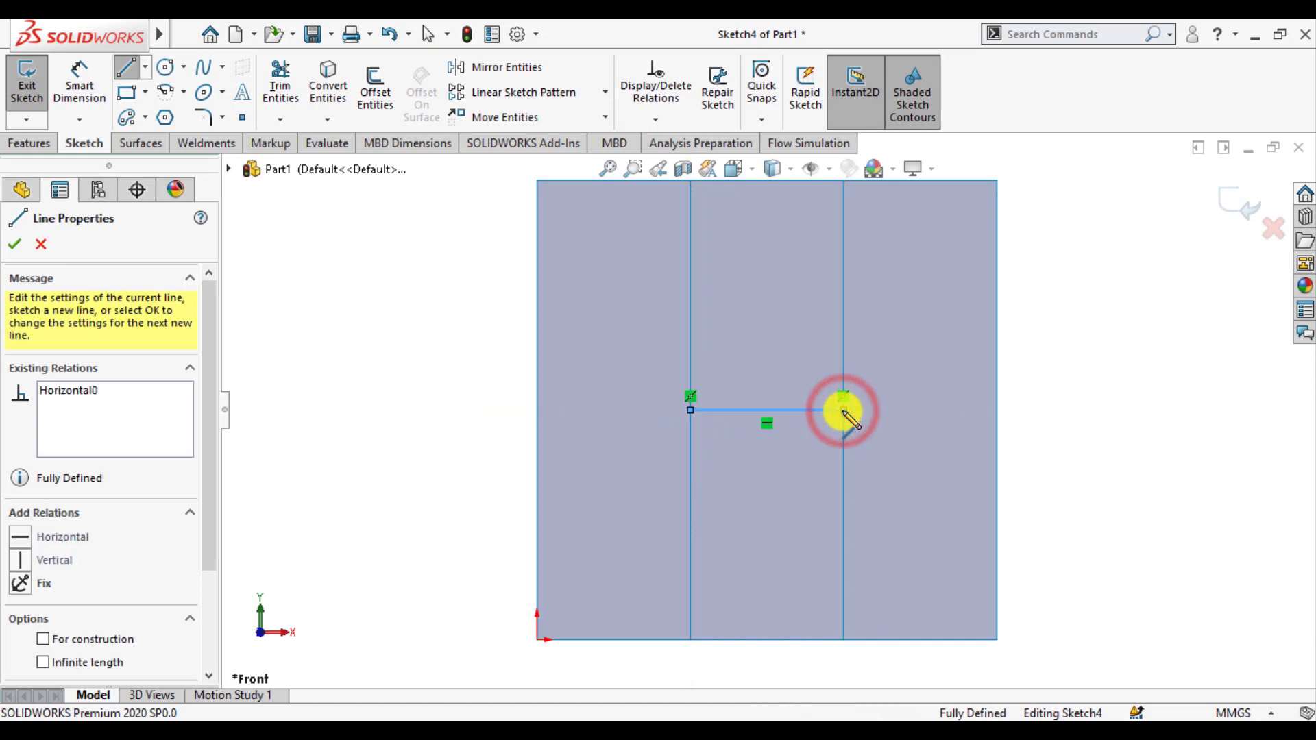
{"action": "key", "text": "Escape"}
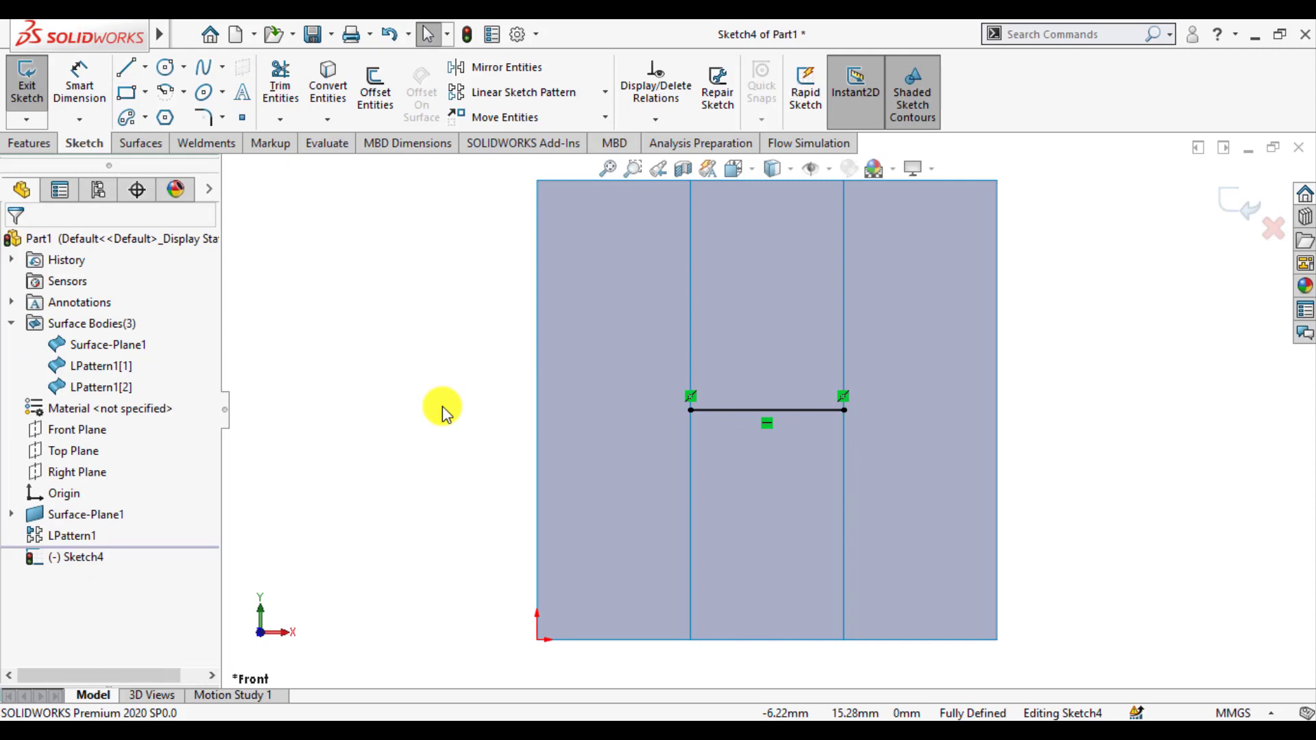
{"action": "scroll", "coordinate": [692, 417], "scroll_direction": "up", "scroll_amount": 2}
{"action": "scroll", "coordinate": [907, 373], "scroll_direction": "down", "scroll_amount": 2}
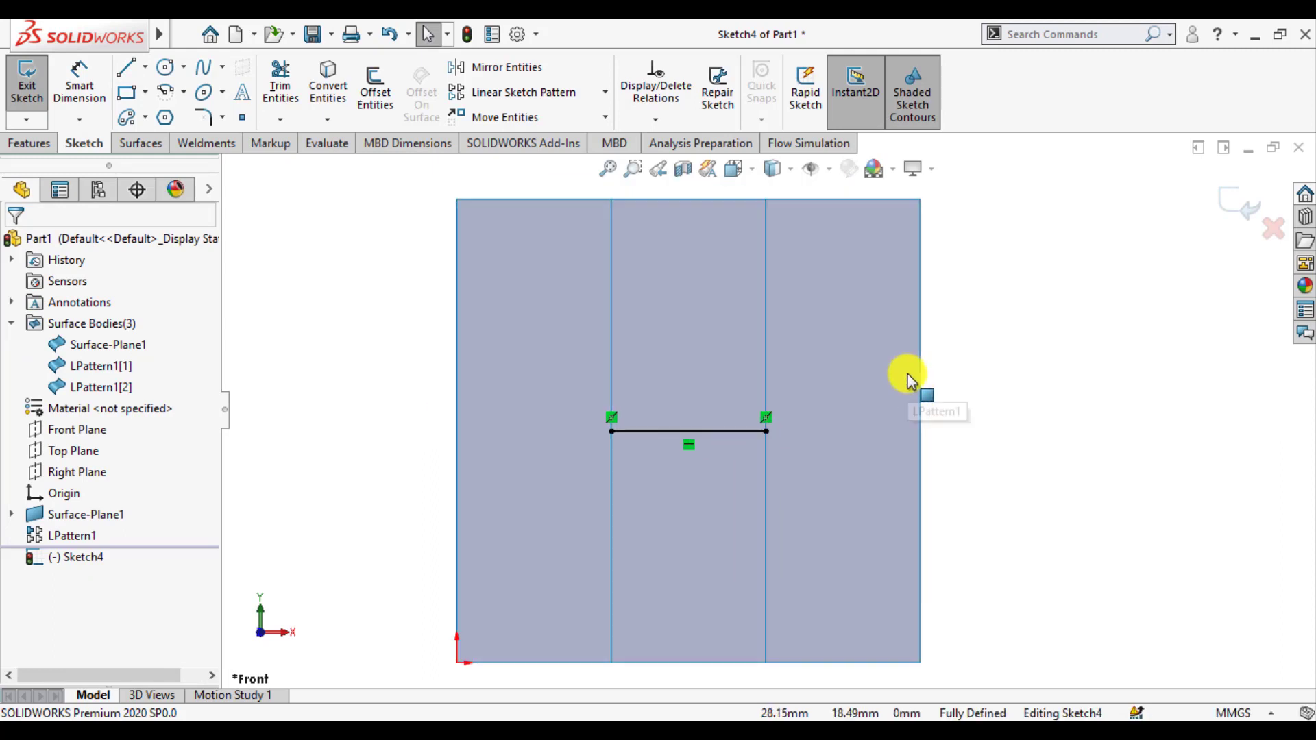
Step: Exit the sketch and project it as a Split Line onto the middle face
{"action": "key", "text": "z"}
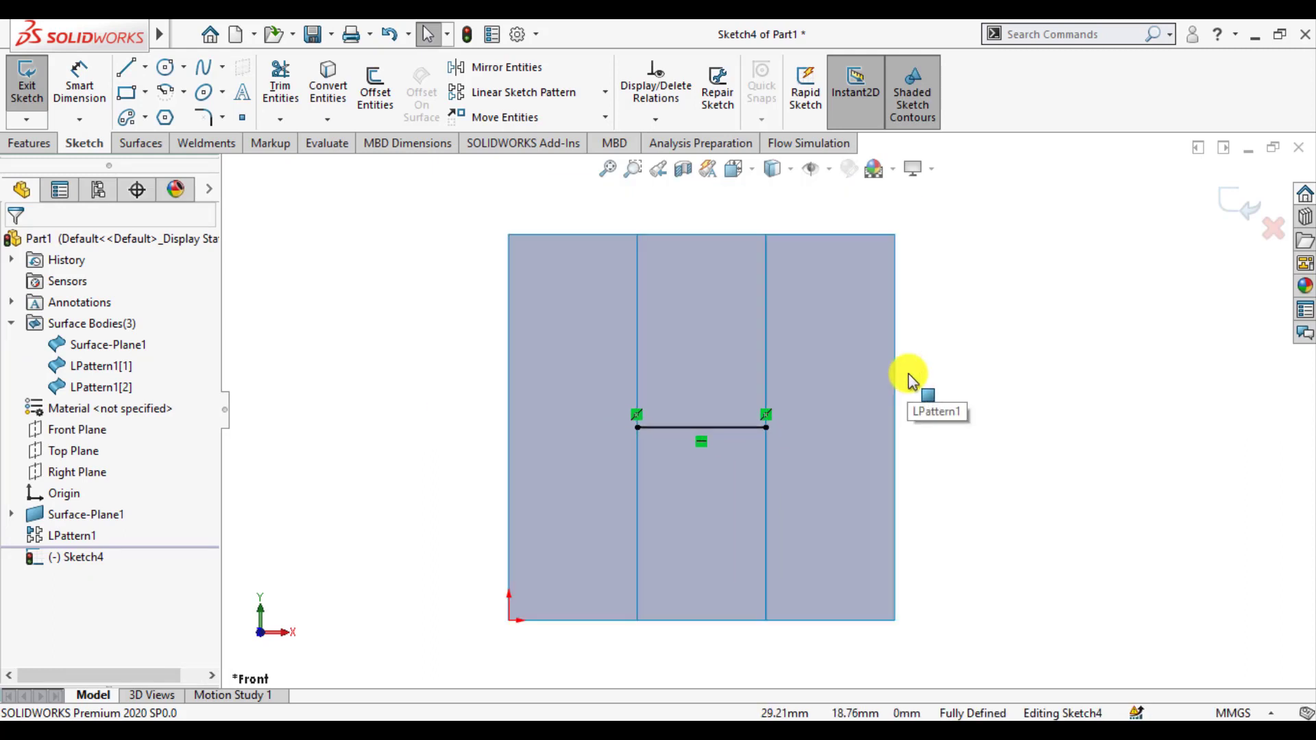
{"action": "left_click", "coordinate": [1240, 211]}
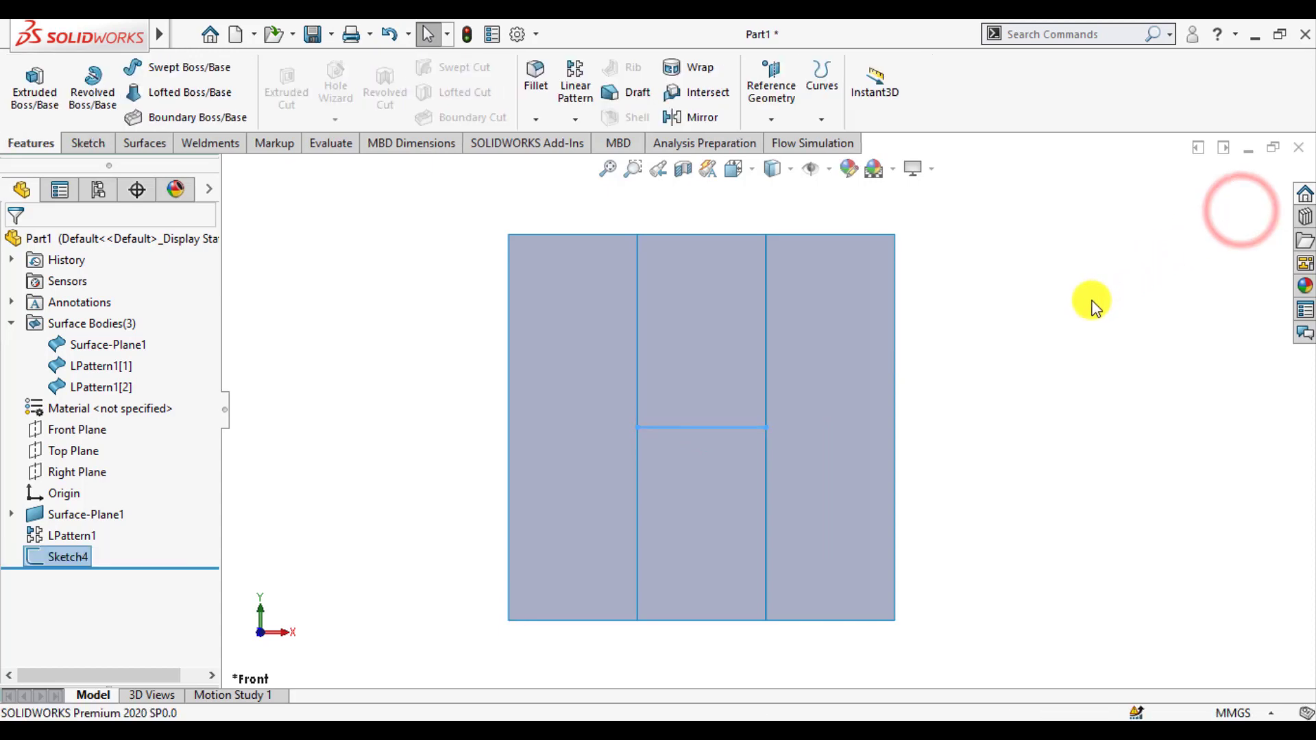
{"action": "left_click", "coordinate": [1054, 37]}
{"action": "type", "text": "s"}
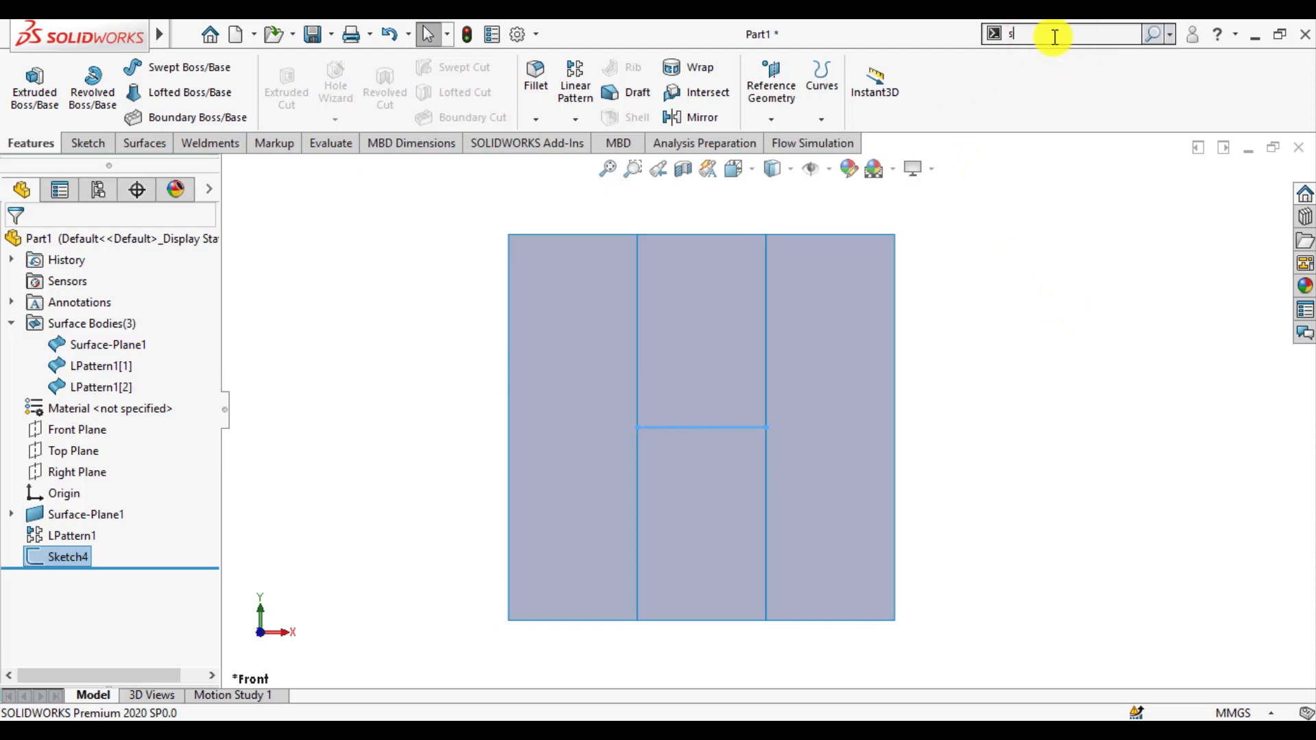
{"action": "type", "text": "pl"}
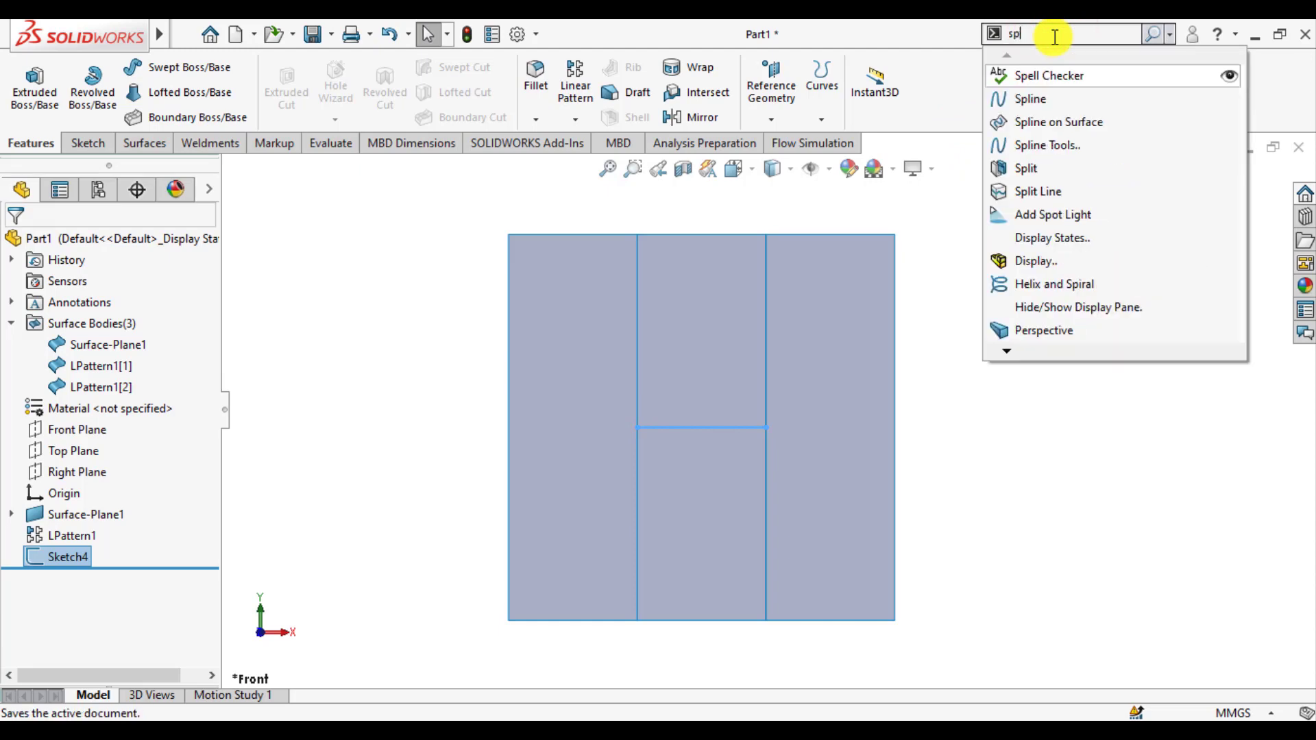
{"action": "left_click", "coordinate": [1026, 191]}
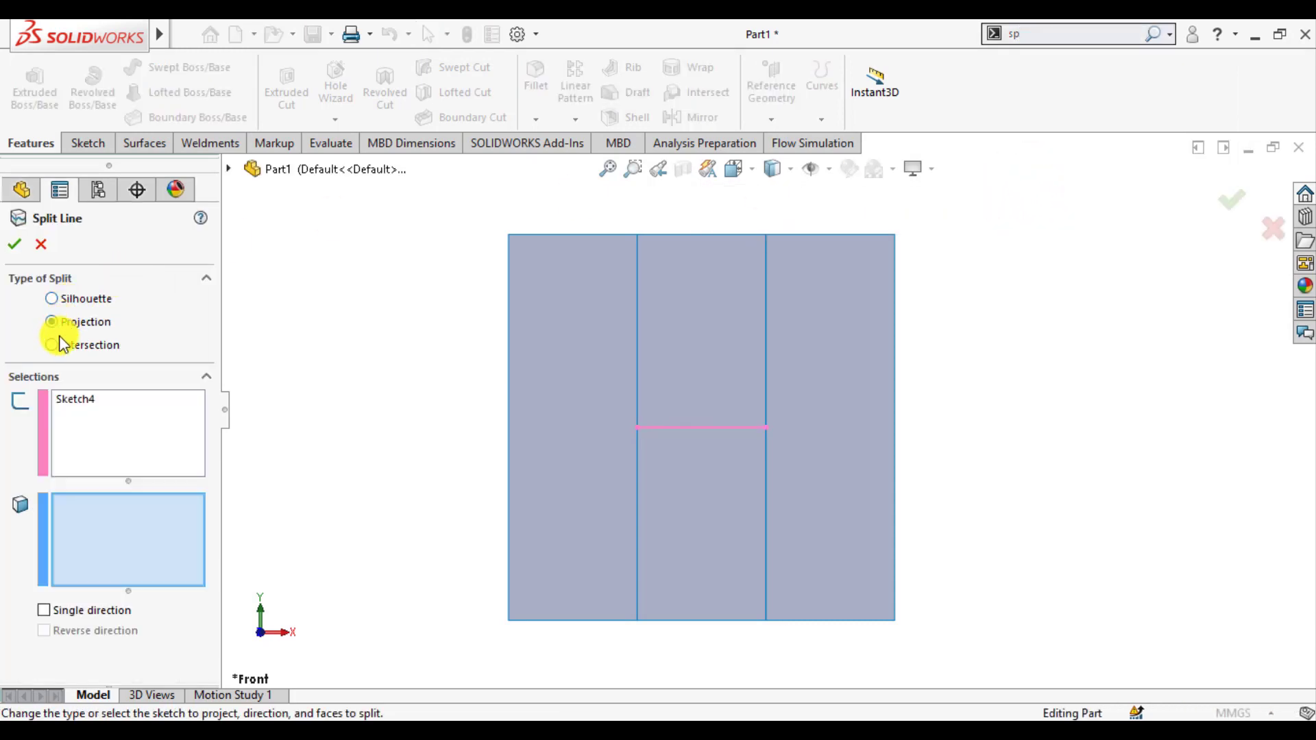
{"action": "left_click", "coordinate": [684, 471]}
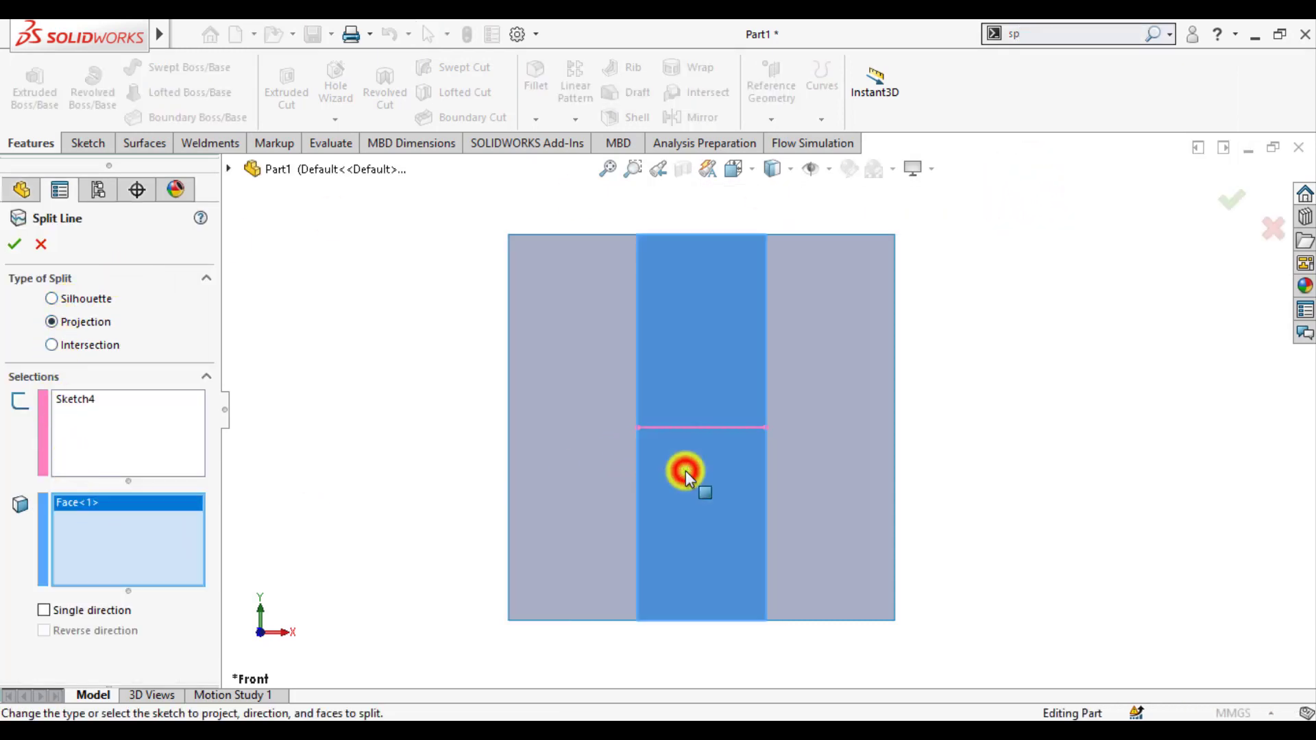
{"action": "left_click", "coordinate": [17, 245]}
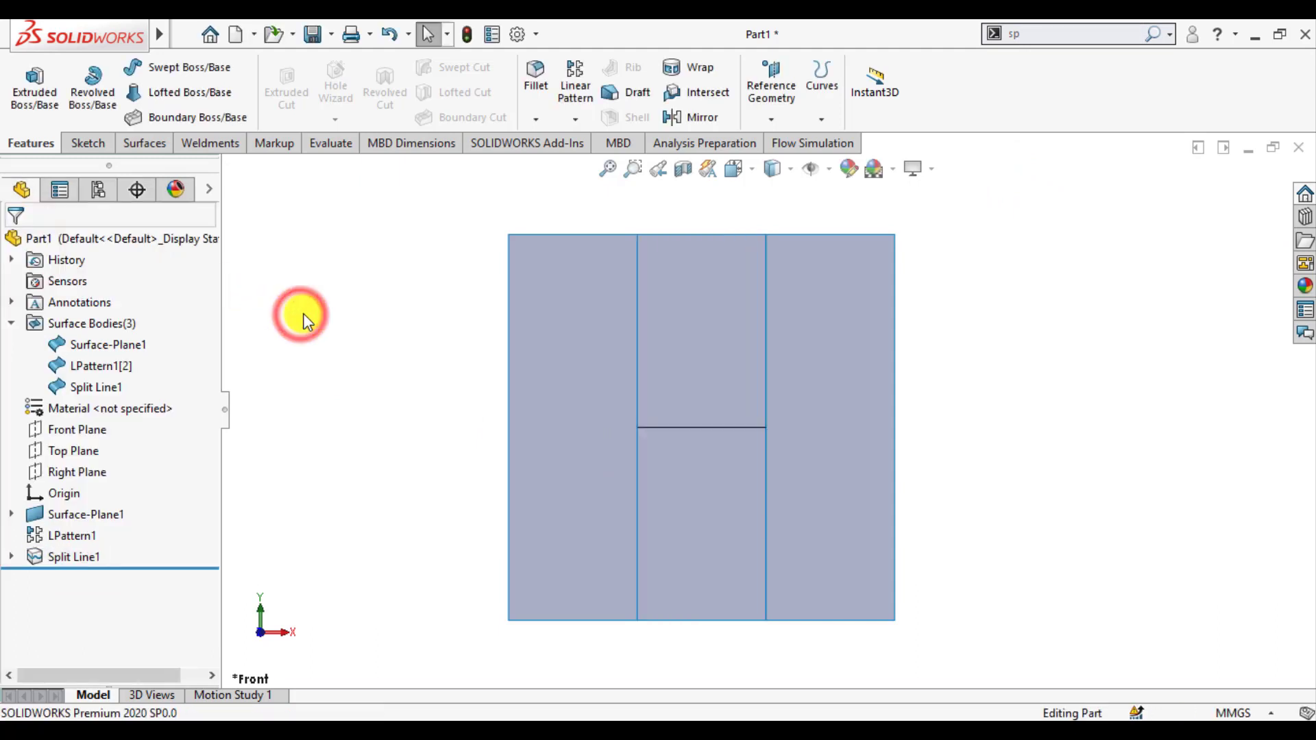
Step: Inspect the middle strip's upper and lower halves and the three surface bodies
{"action": "left_click", "coordinate": [672, 512]}
{"action": "left_click", "coordinate": [676, 331]}
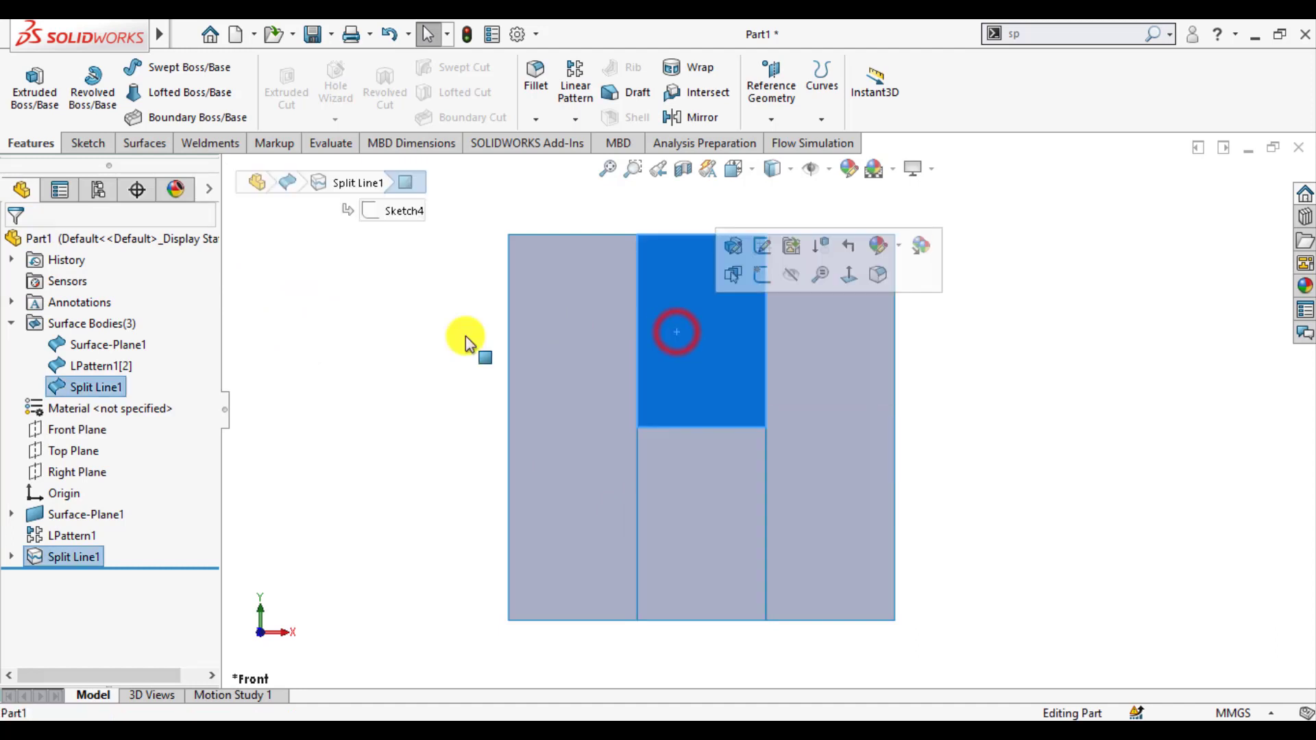
{"action": "left_click", "coordinate": [88, 344]}
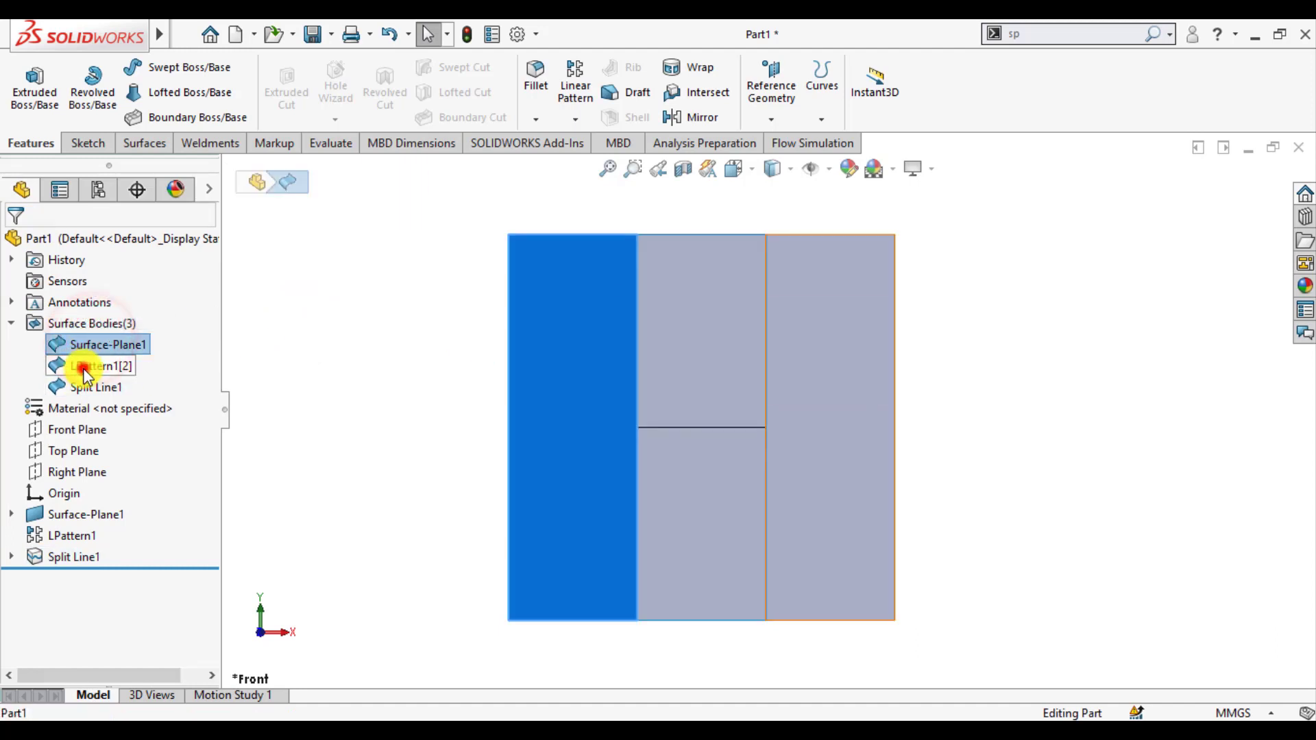
{"action": "left_click", "coordinate": [83, 368]}
{"action": "left_click", "coordinate": [84, 385]}
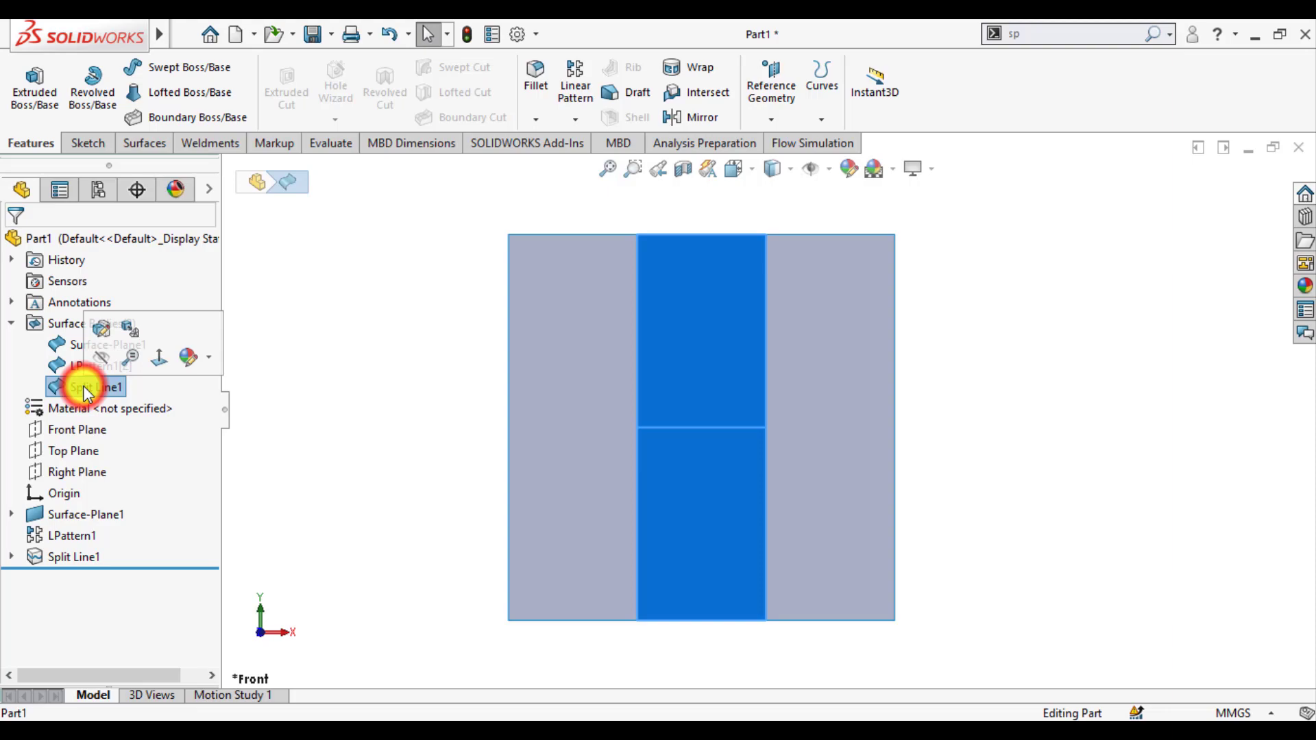
{"action": "left_click", "coordinate": [380, 403]}
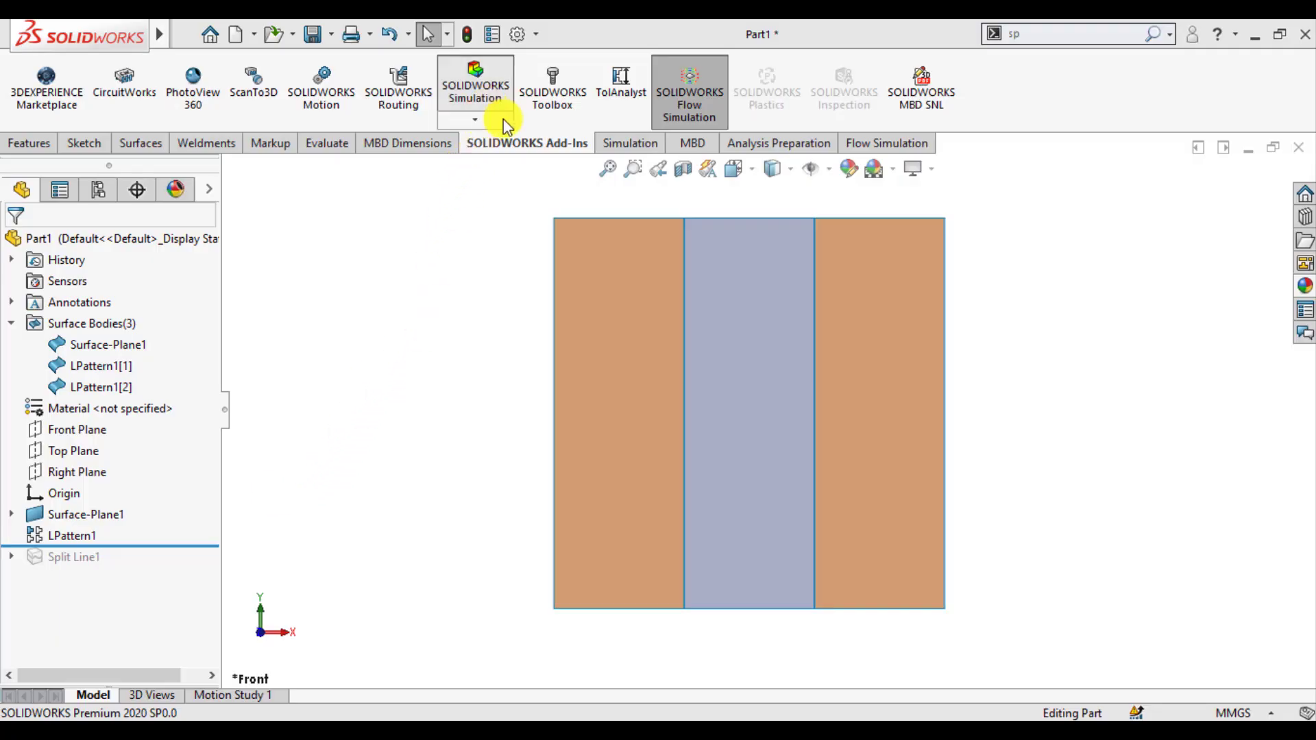
Step: From the Simulation tab, create a Thermal study named 'Composite wall analysis'
{"action": "left_click", "coordinate": [634, 144]}
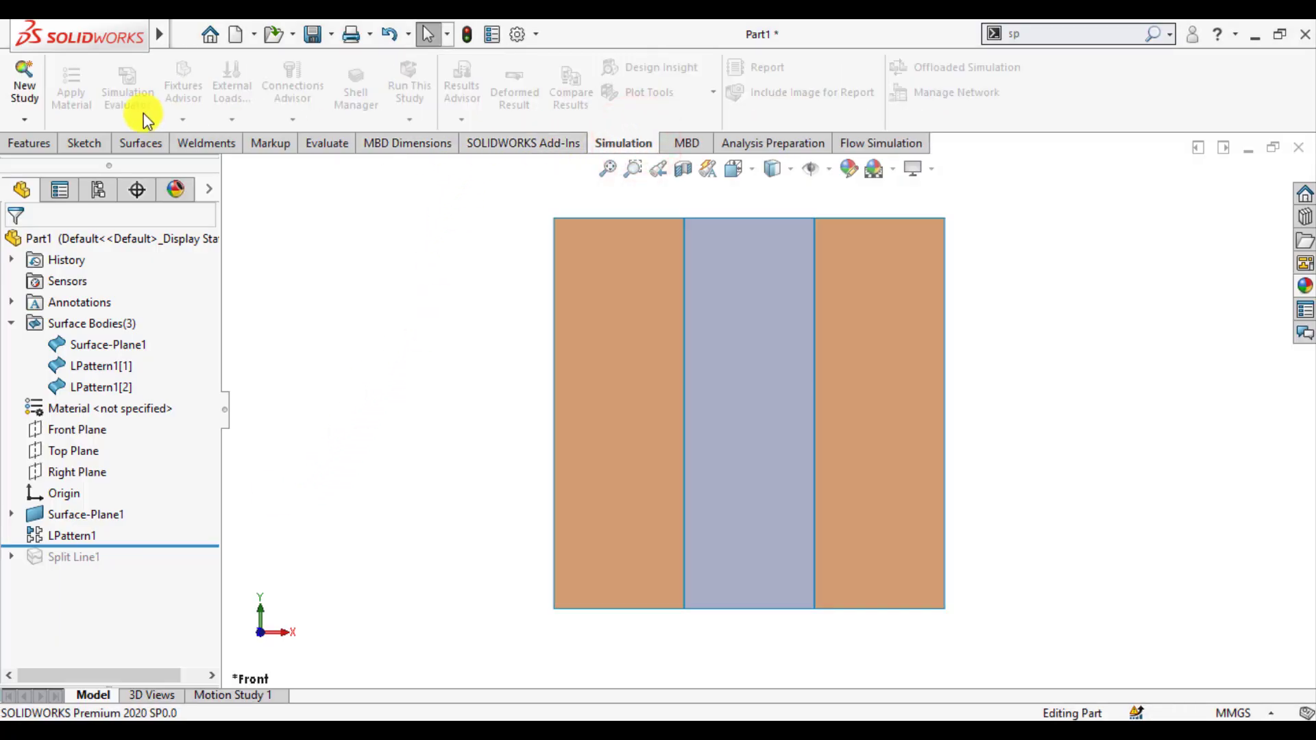
{"action": "left_click", "coordinate": [24, 93]}
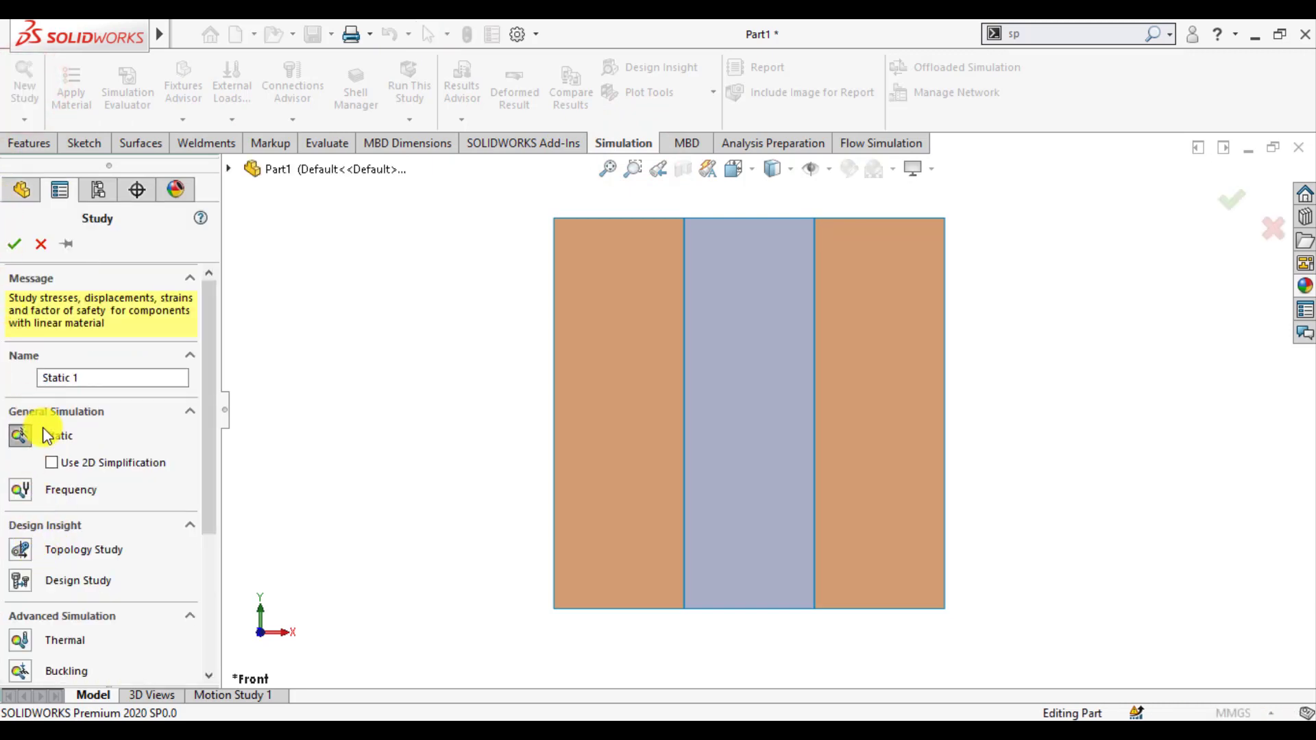
{"action": "scroll", "coordinate": [42, 447], "scroll_direction": "down", "scroll_amount": 3}
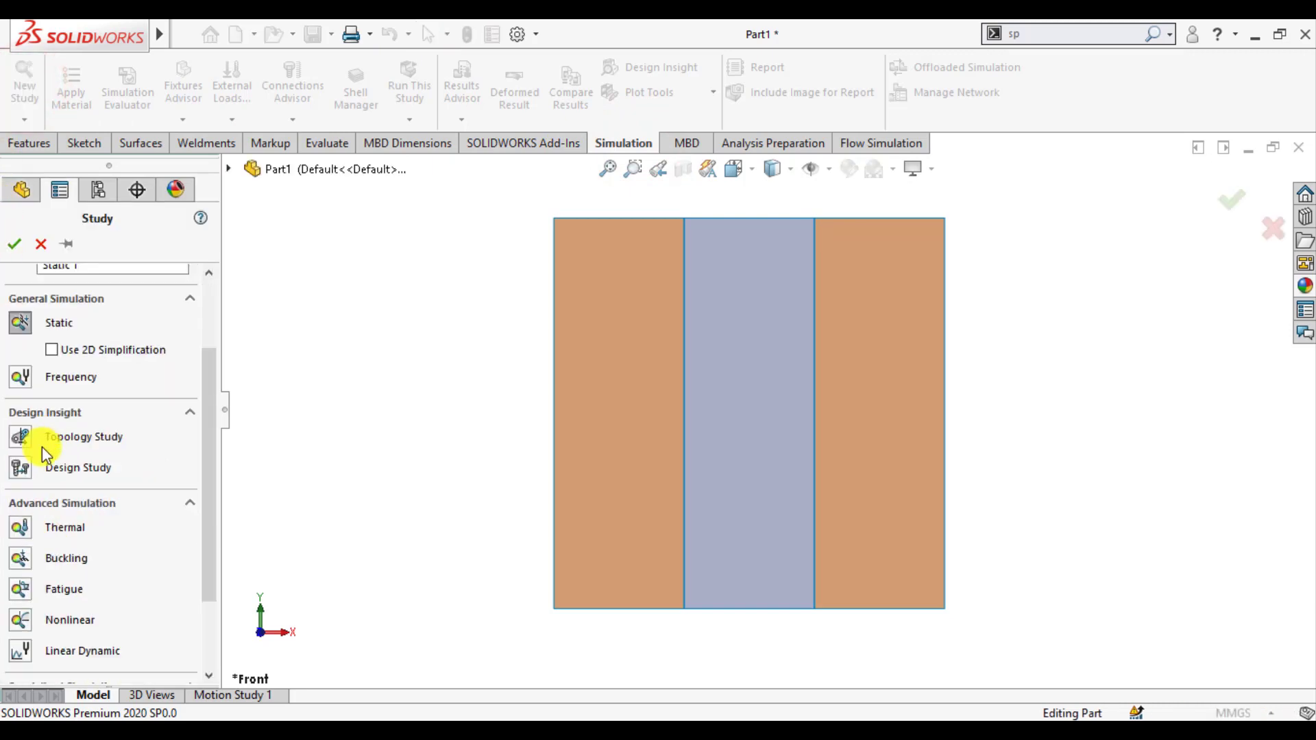
{"action": "left_click", "coordinate": [21, 526]}
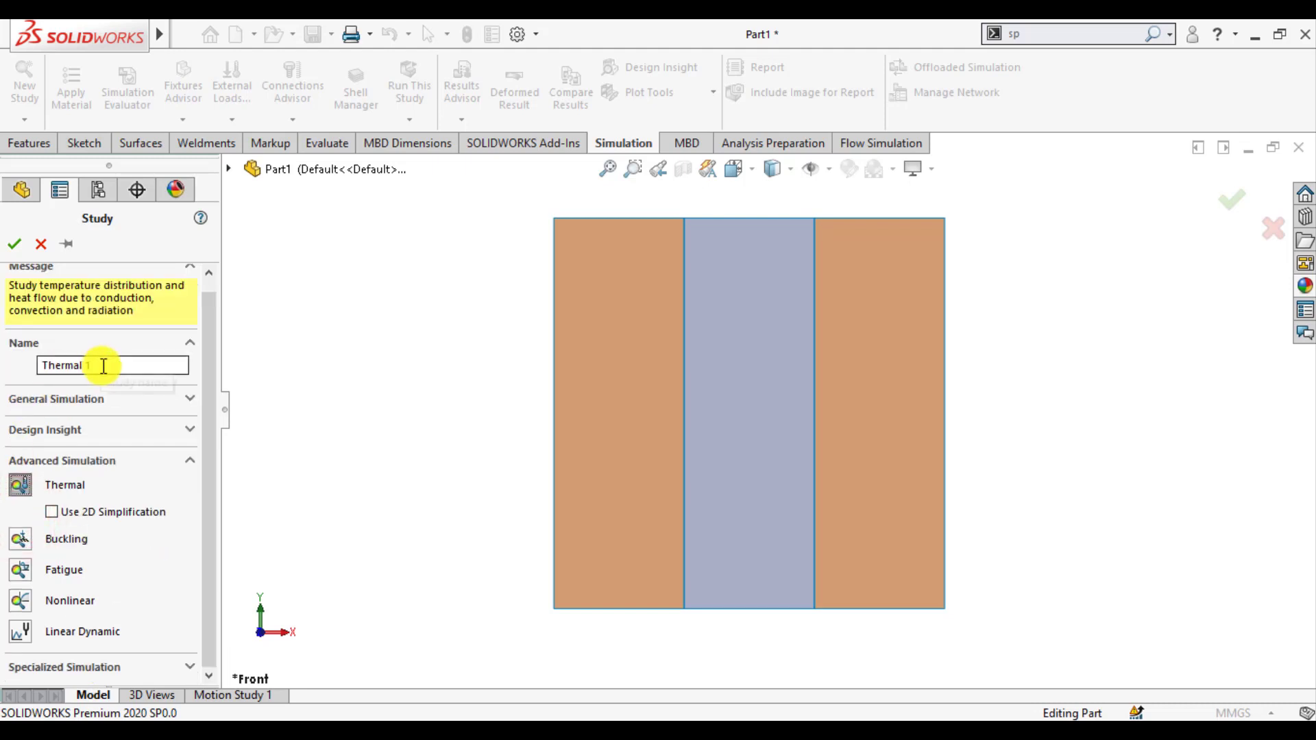
{"action": "left_click_drag", "start_coordinate": [102, 366], "coordinate": [14, 365]}
{"action": "type", "text": "Composite wall analysis"}
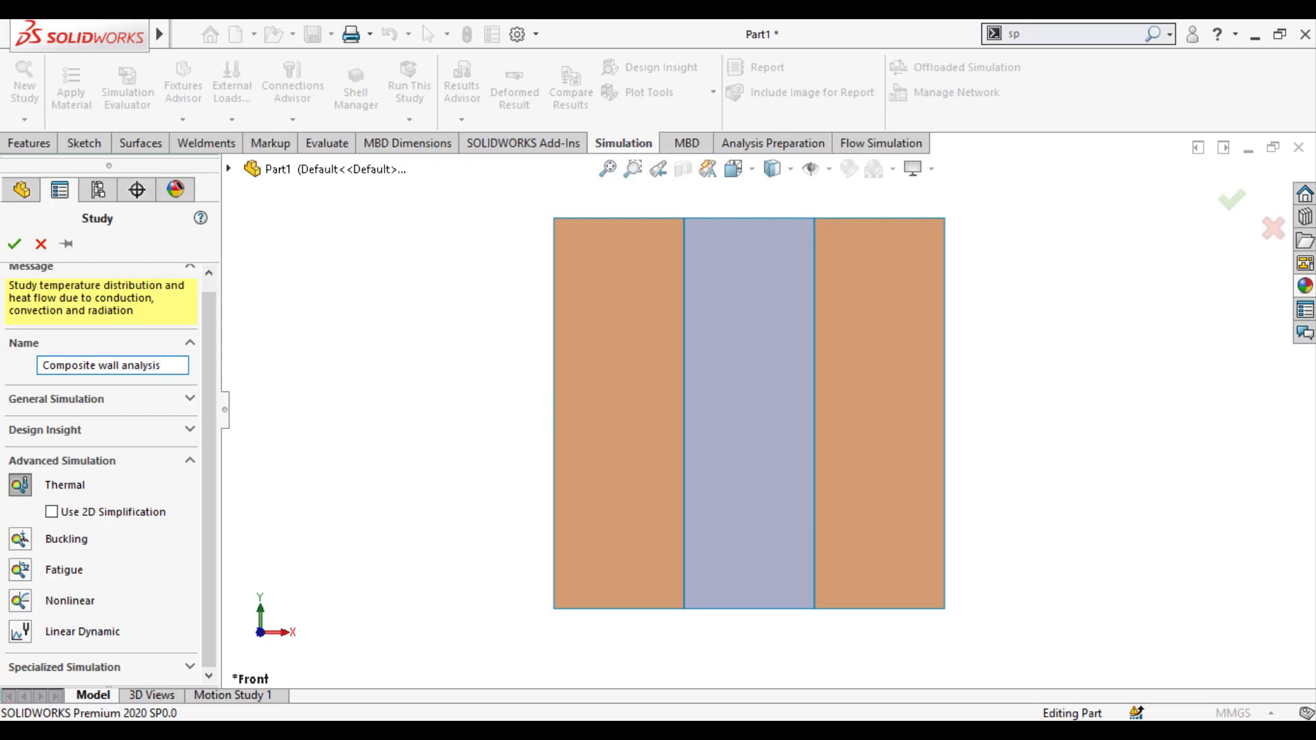
{"action": "left_click", "coordinate": [15, 242]}
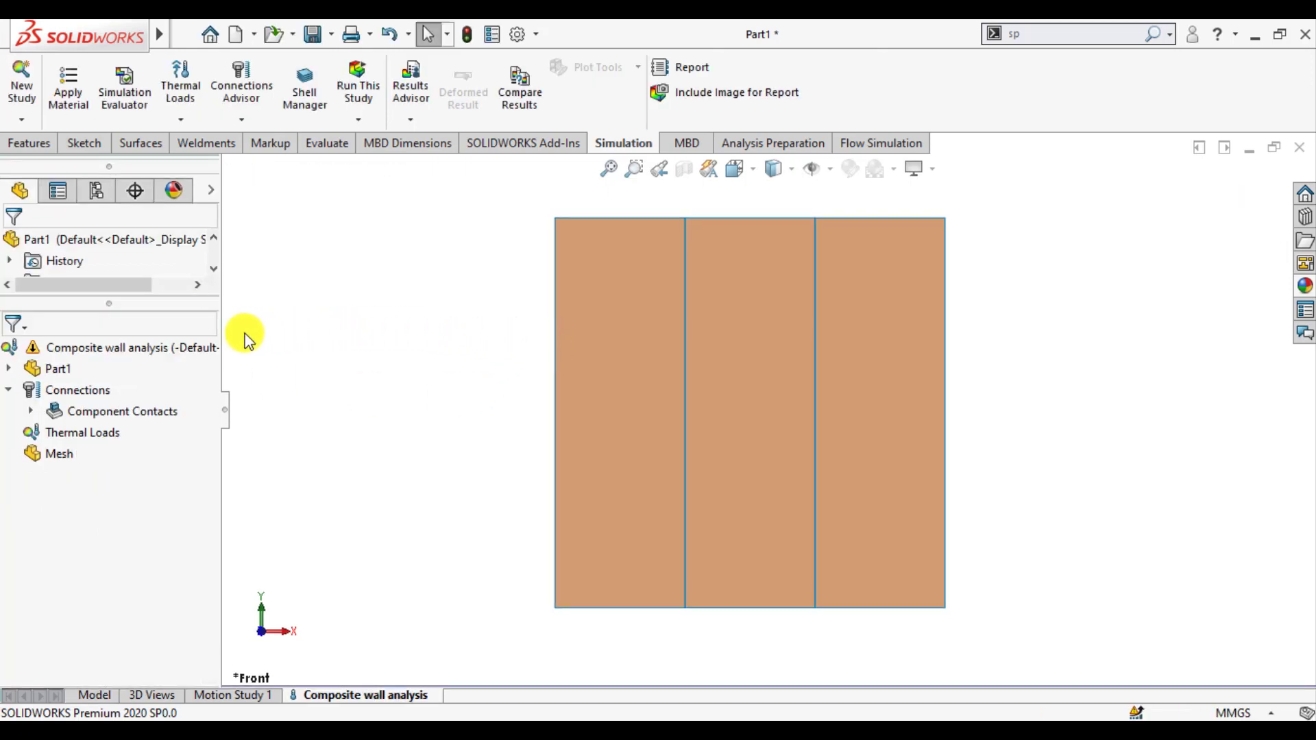
Step: Confirm a 10 mm thin shell thickness for the right and middle surface bodies
{"action": "left_click", "coordinate": [9, 370]}
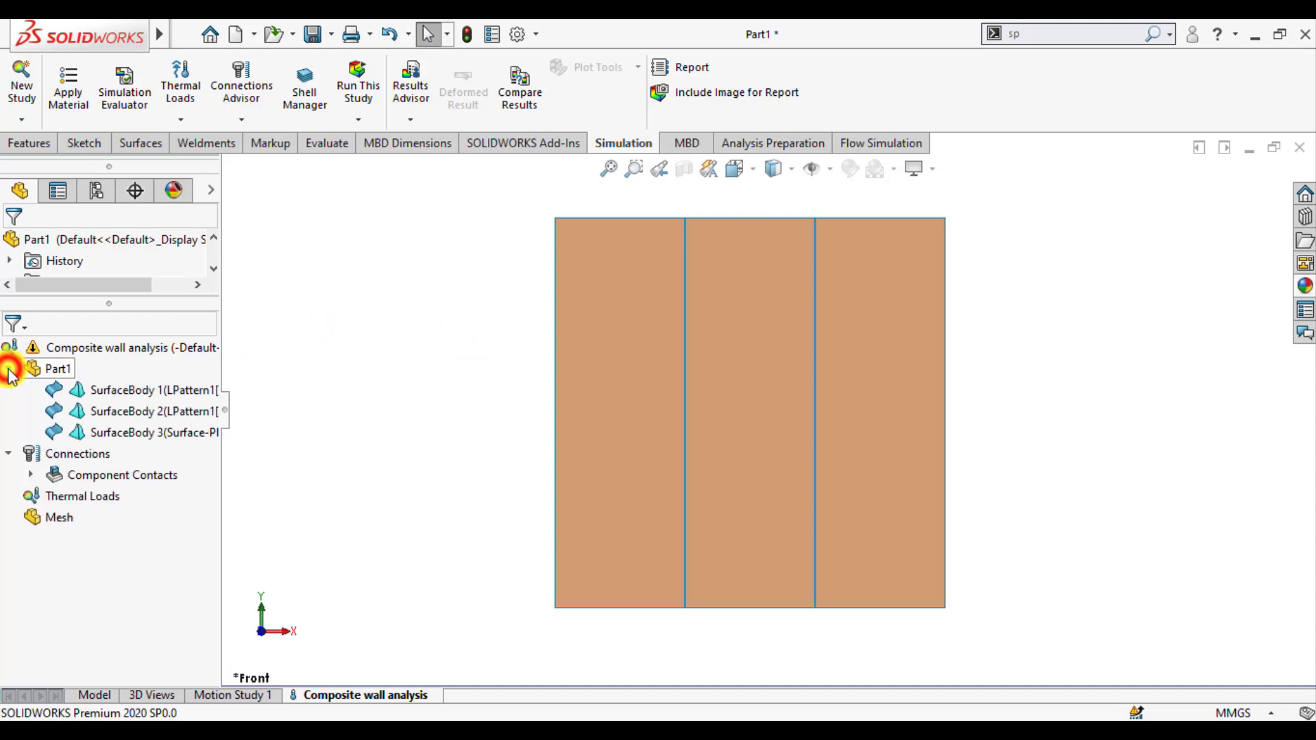
{"action": "right_click", "coordinate": [94, 391]}
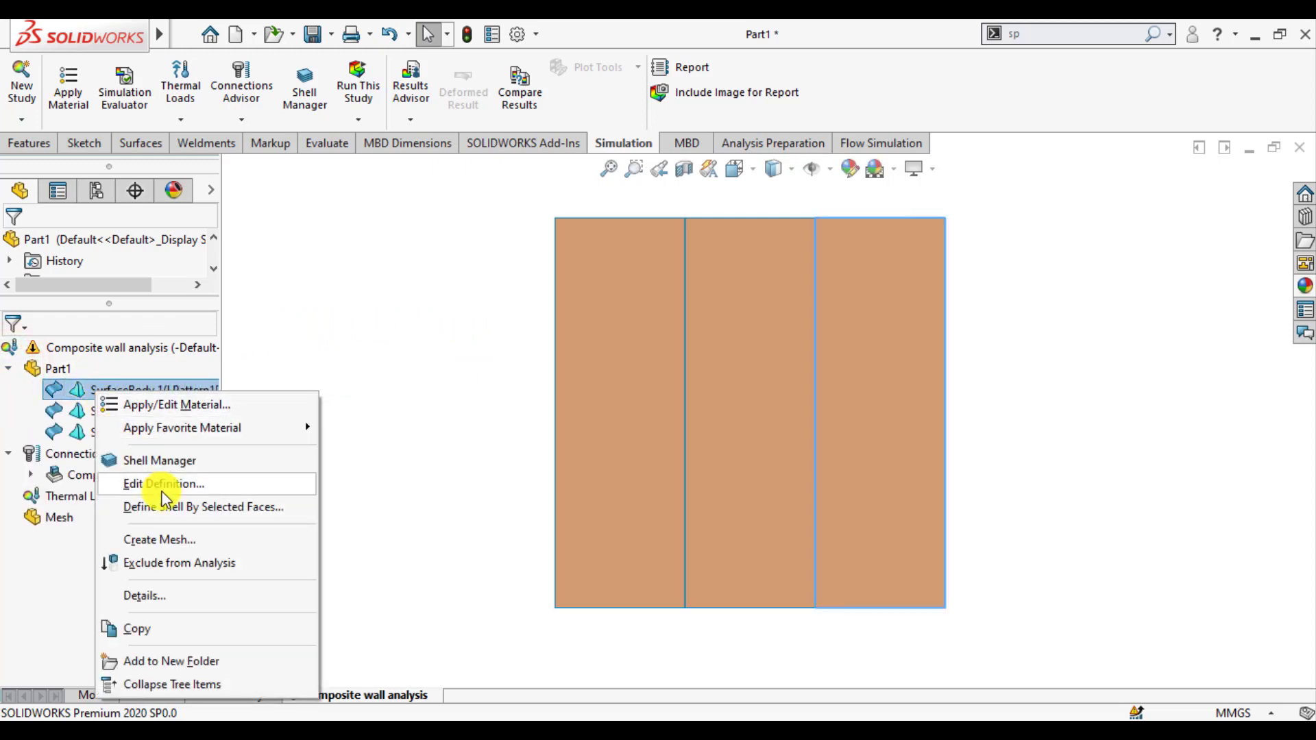
{"action": "left_click", "coordinate": [165, 484]}
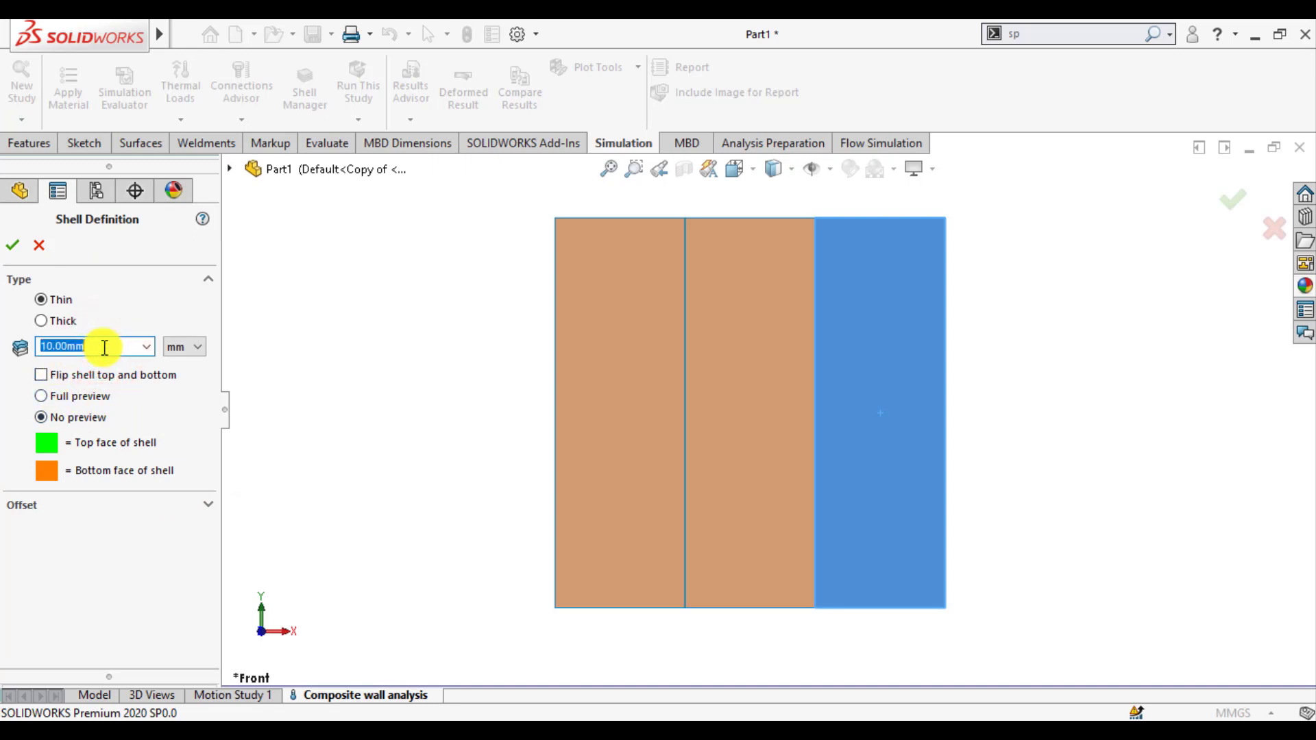
{"action": "left_click", "coordinate": [14, 246]}
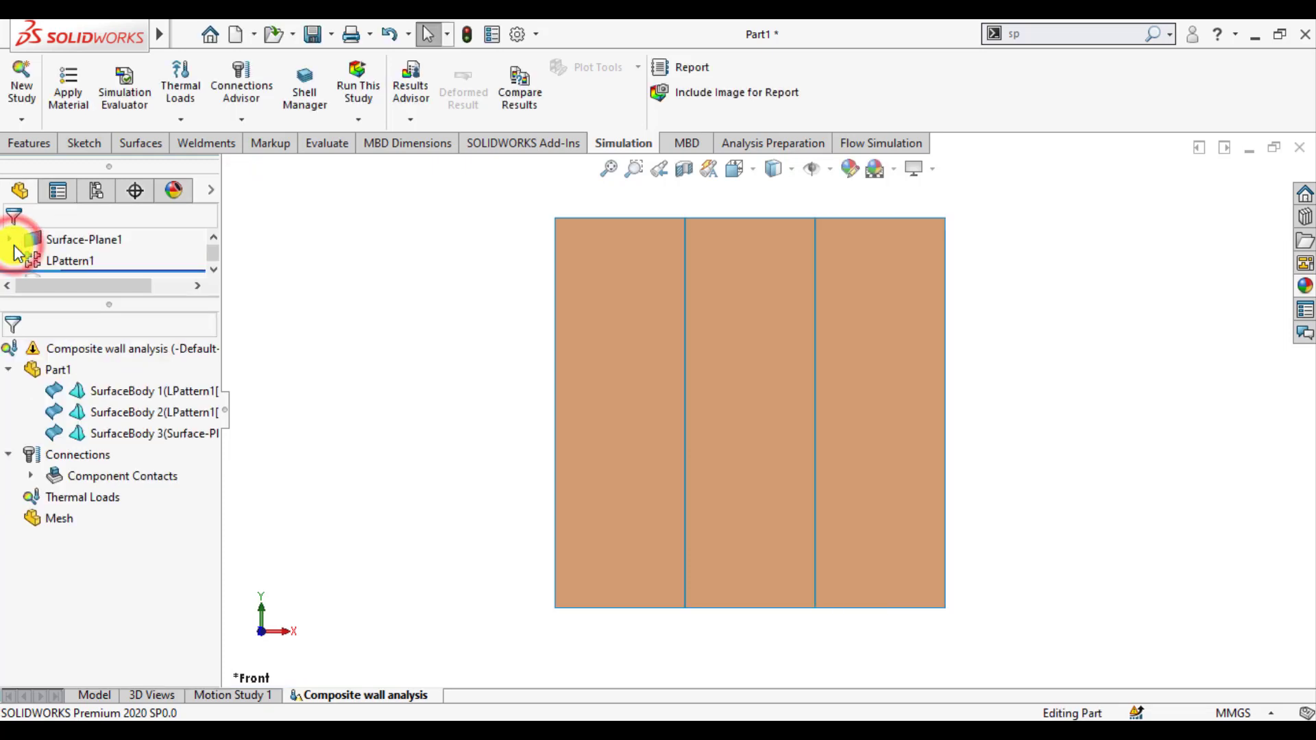
{"action": "right_click", "coordinate": [89, 410]}
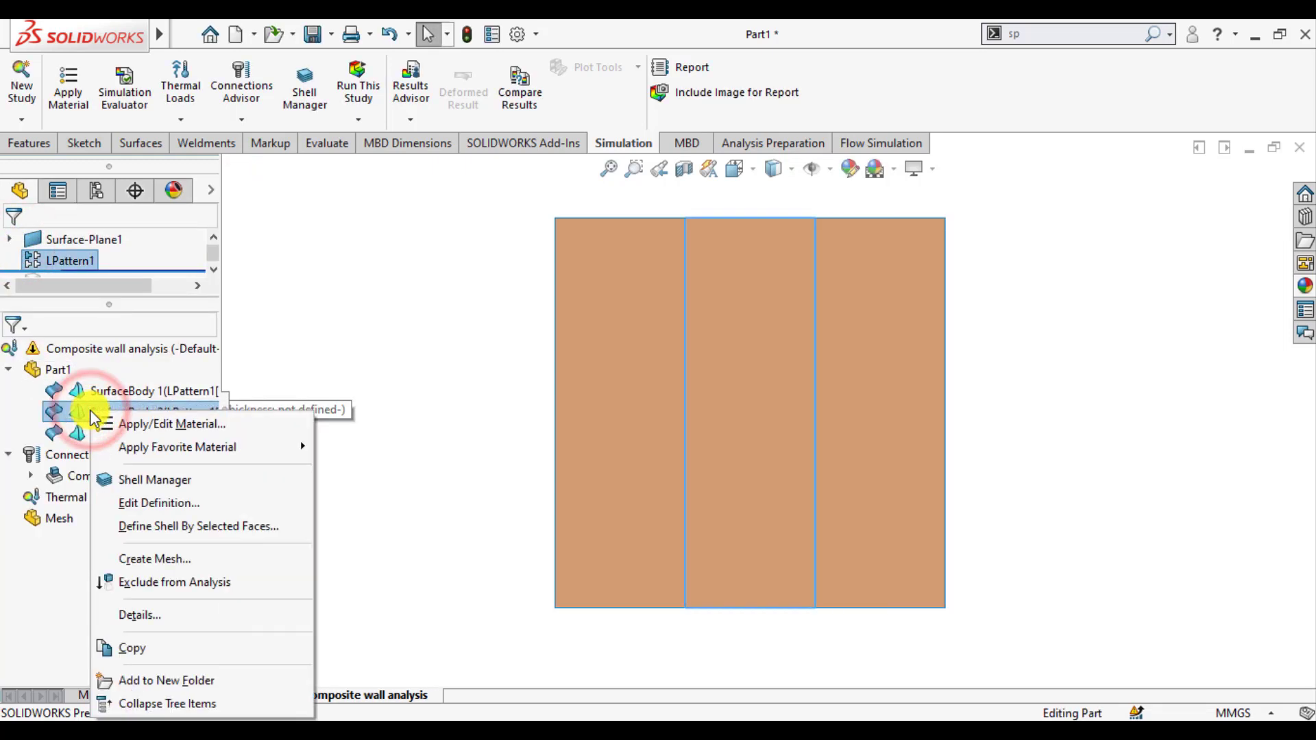
{"action": "left_click", "coordinate": [157, 514]}
{"action": "type", "text": "10"}
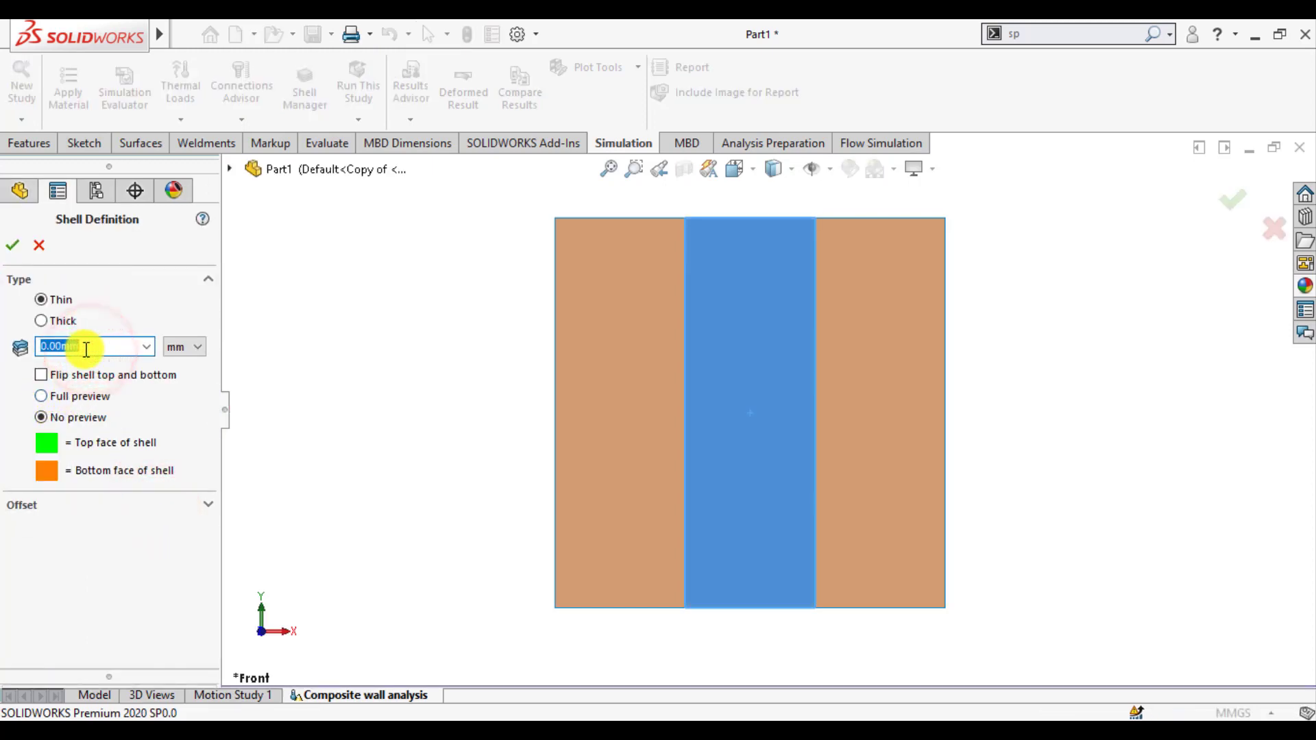
{"action": "left_click", "coordinate": [14, 251]}
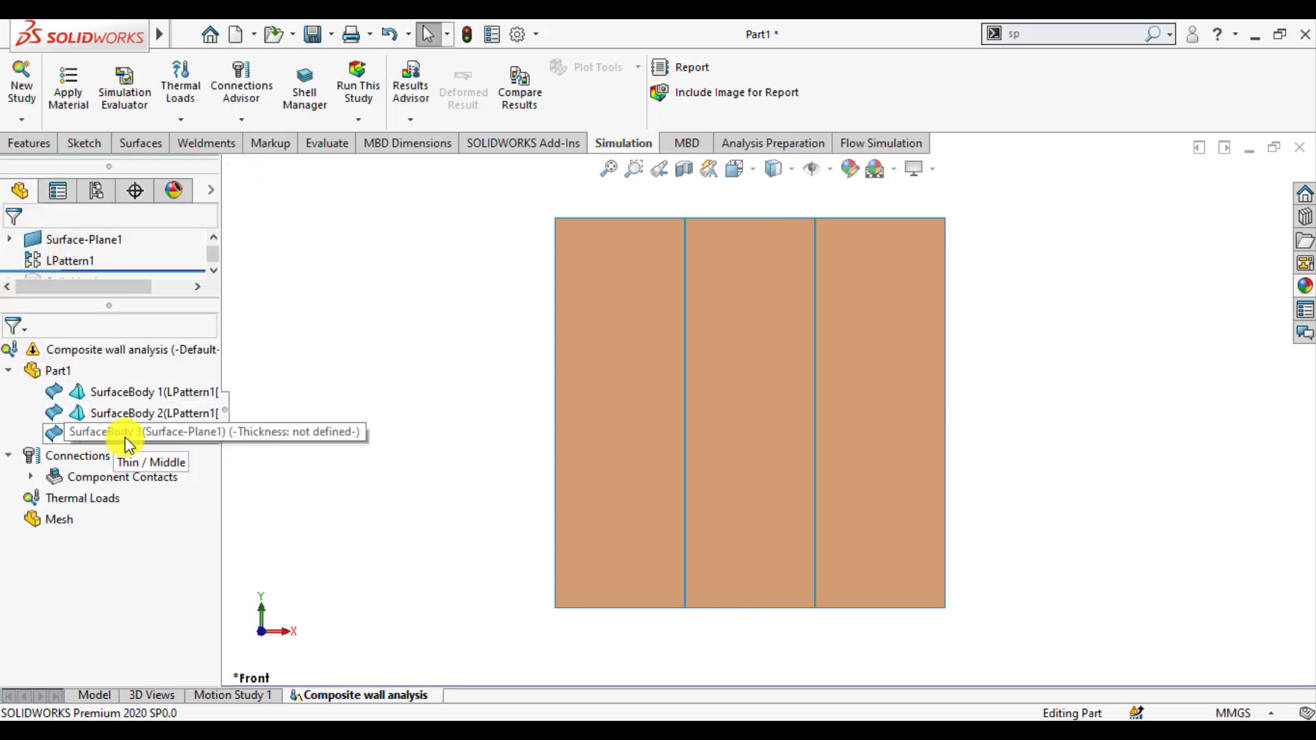
Step: Set the left wall's surface body to a 10 mm thin shell thickness
{"action": "right_click", "coordinate": [125, 437]}
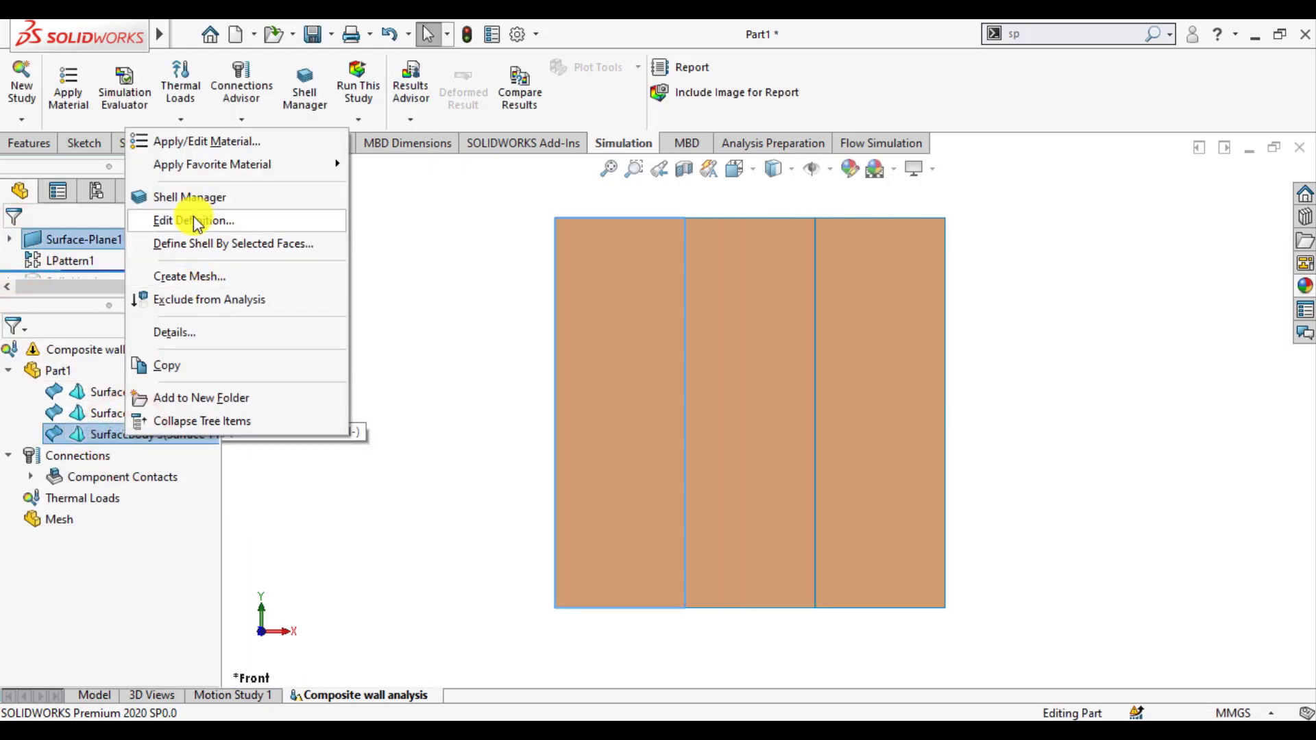
{"action": "left_click", "coordinate": [197, 221]}
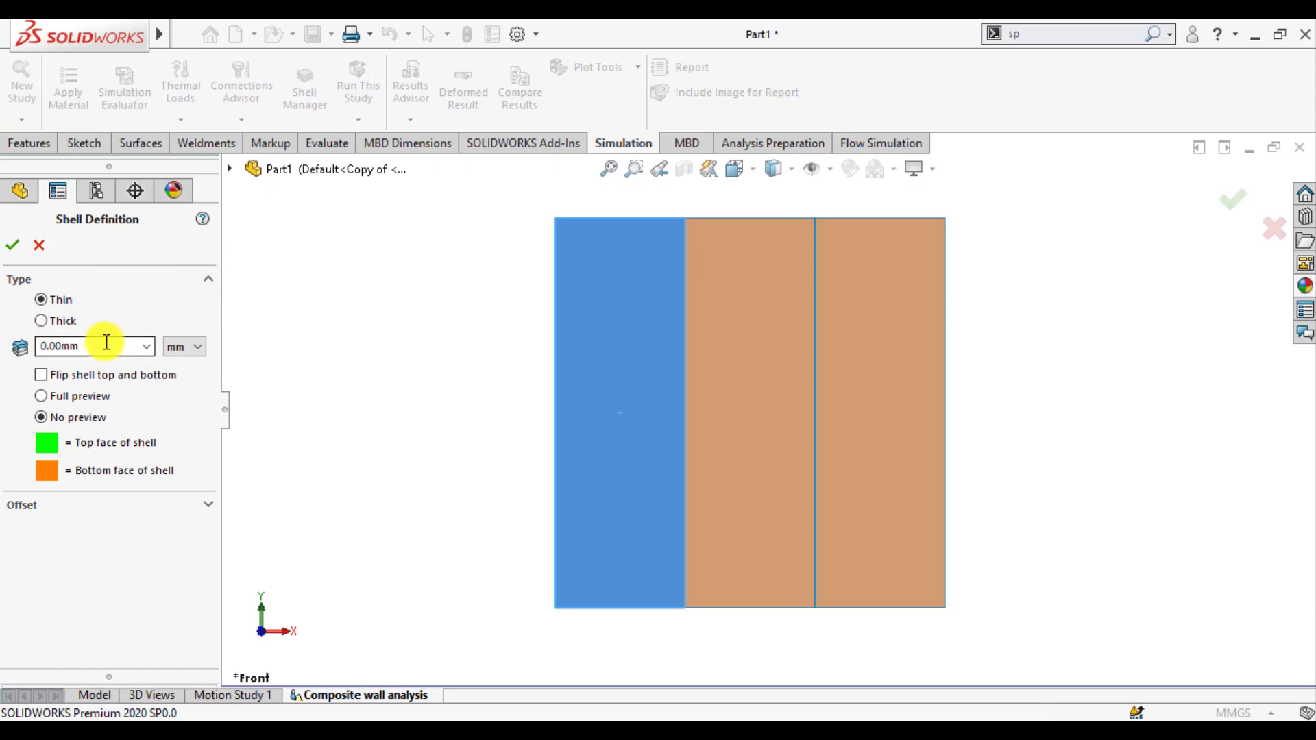
{"action": "type", "text": "10"}
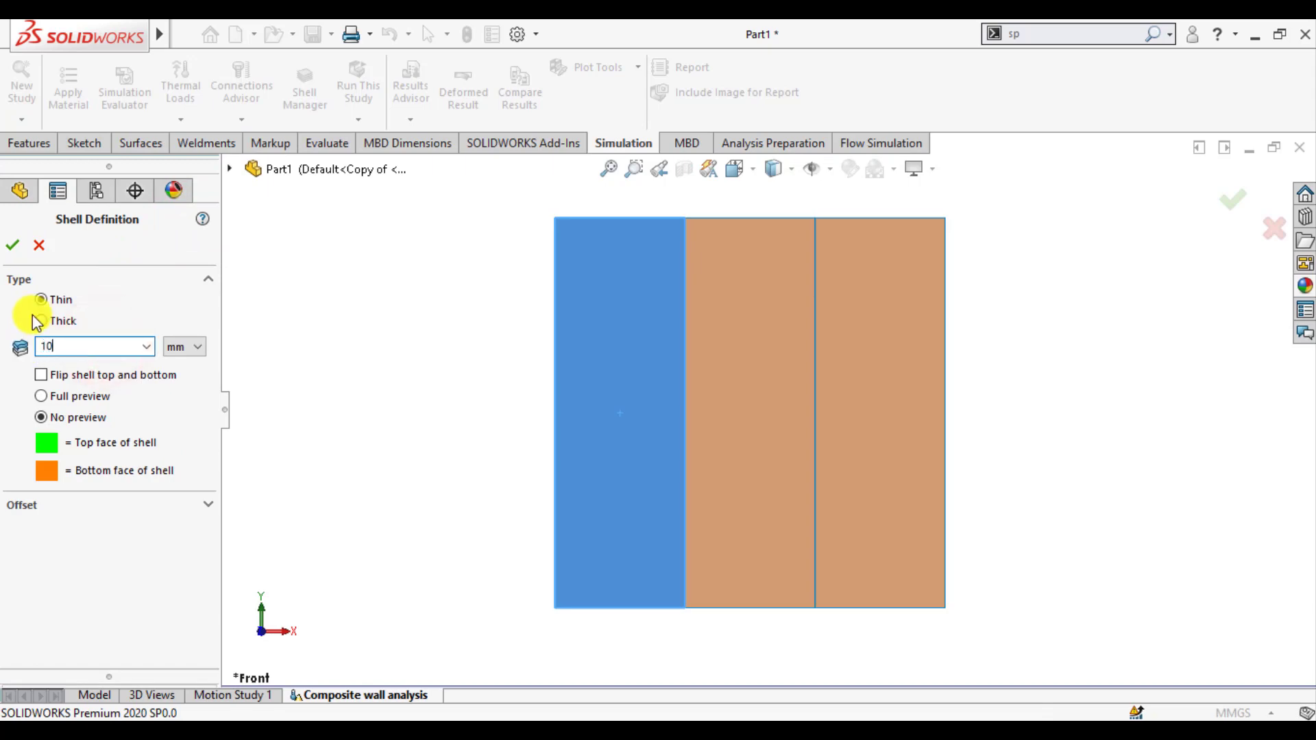
{"action": "left_click", "coordinate": [32, 315]}
{"action": "left_click", "coordinate": [13, 246]}
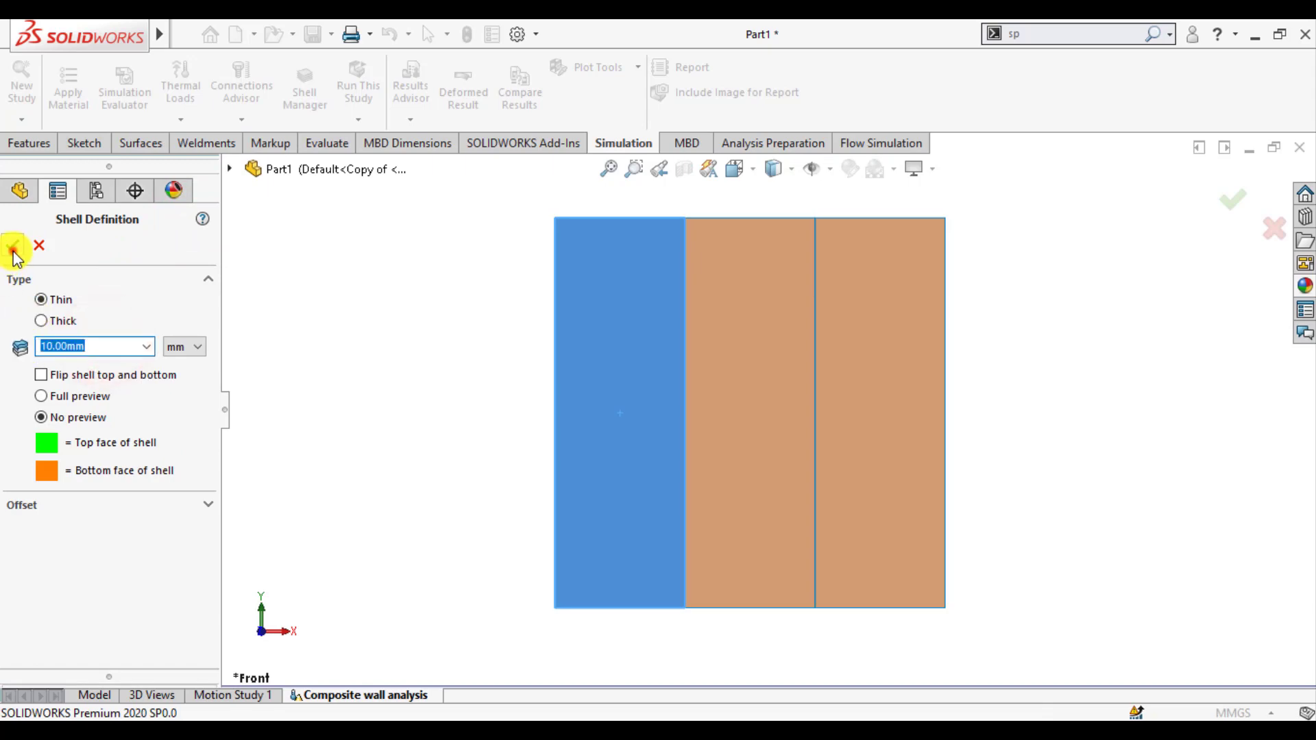
{"action": "left_click", "coordinate": [378, 378]}
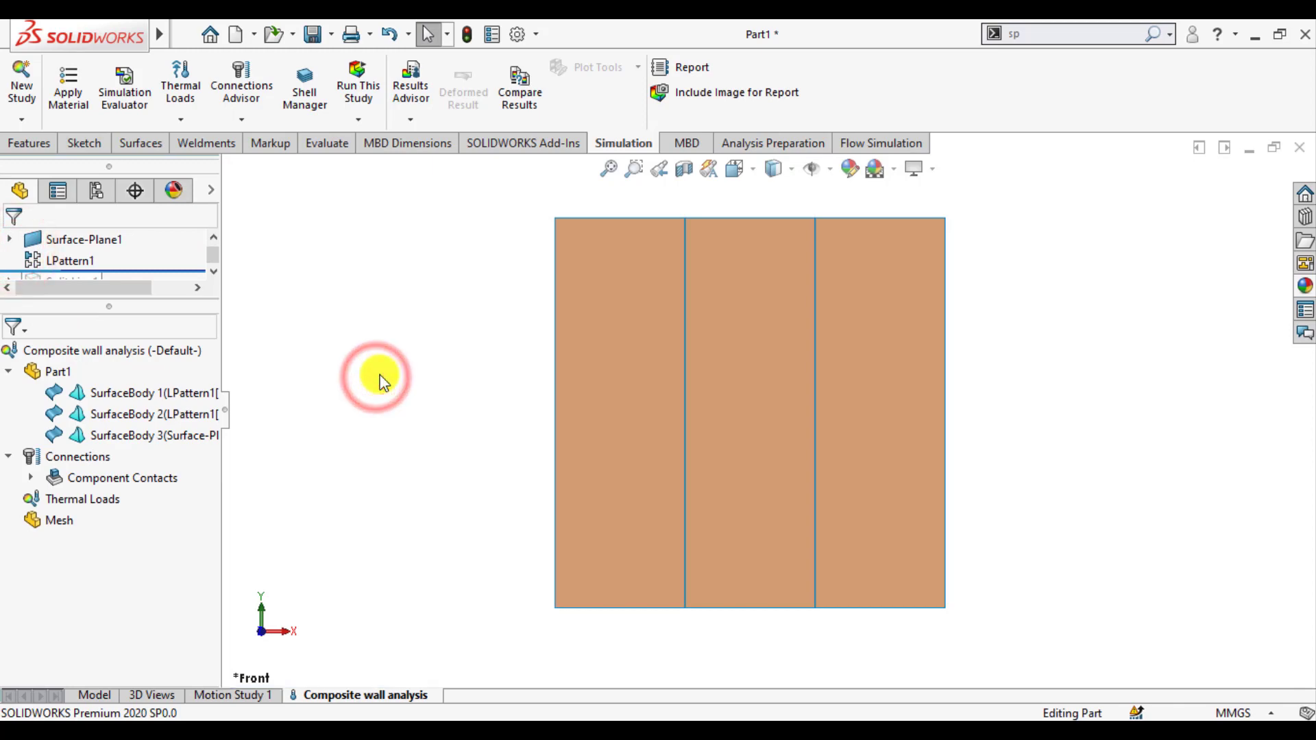
Step: Apply the favorite material 1060 Alloy to the left and right wall panels
{"action": "left_click", "coordinate": [137, 397]}
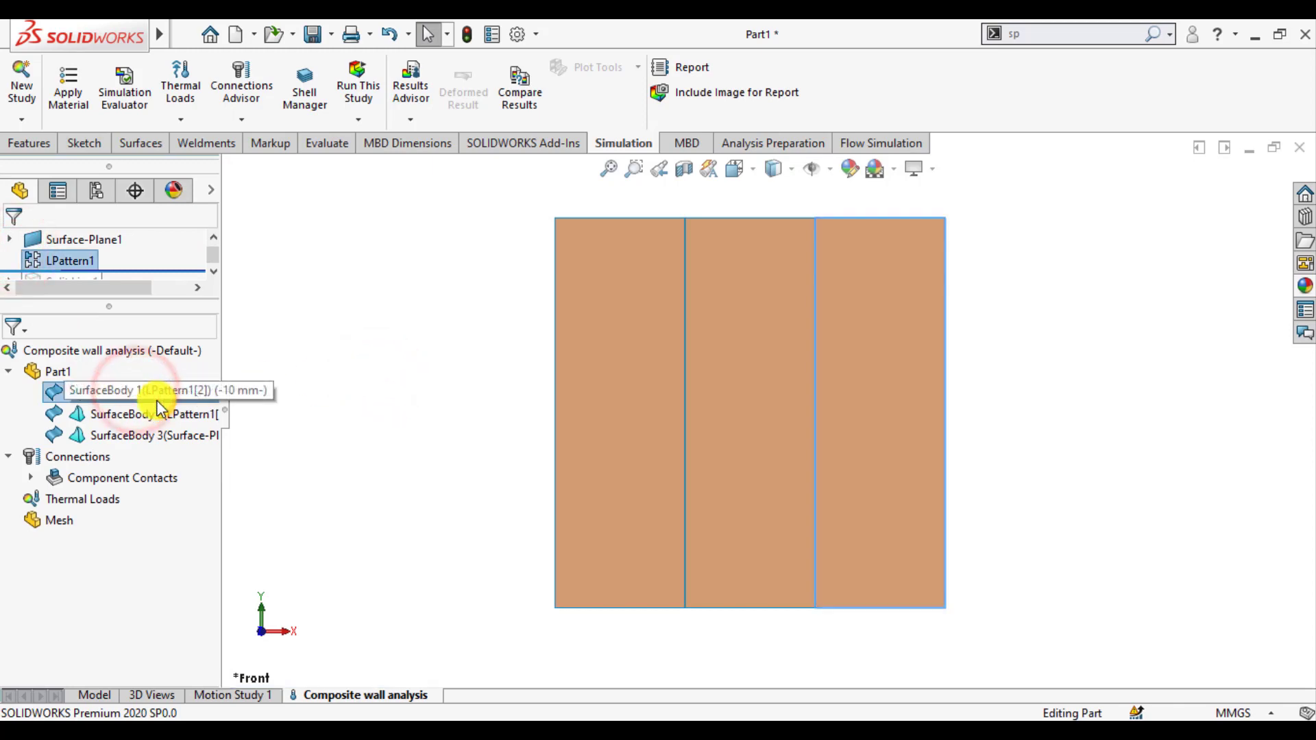
{"action": "left_click", "coordinate": [137, 411]}
{"action": "left_click", "coordinate": [603, 389]}
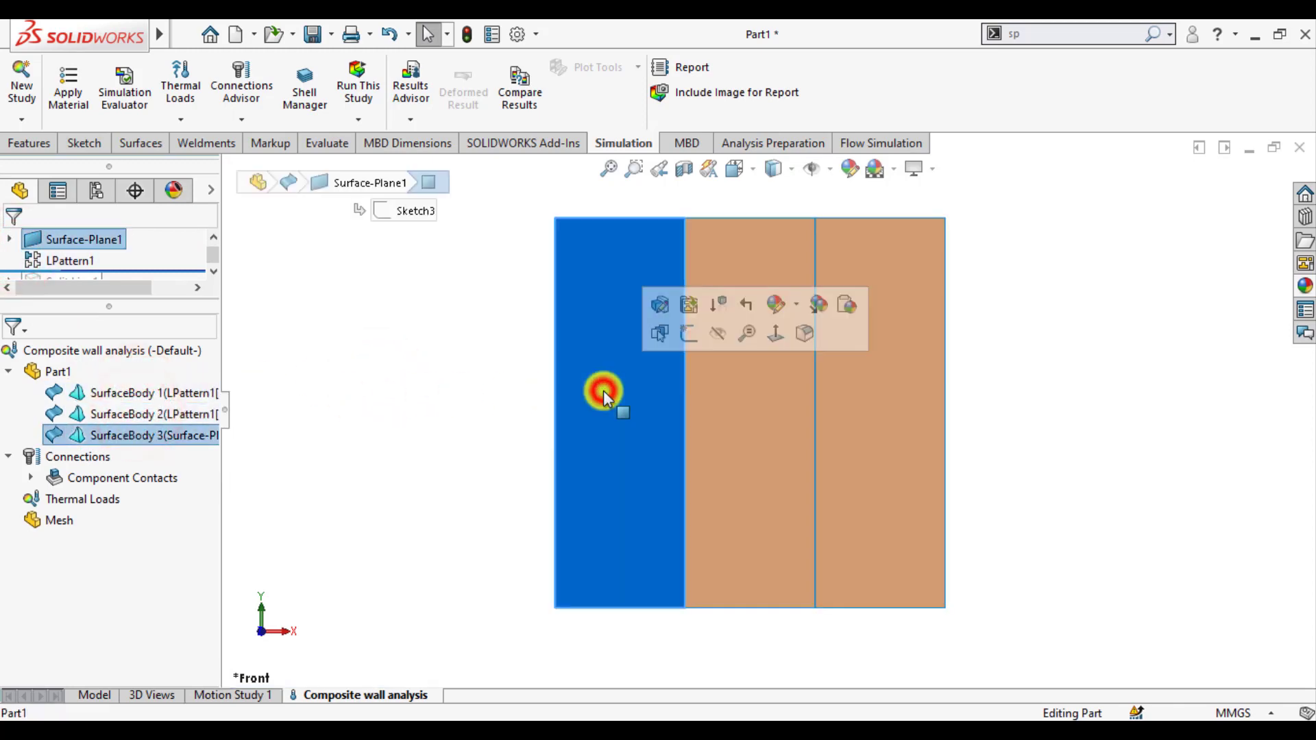
{"action": "right_click", "coordinate": [68, 436]}
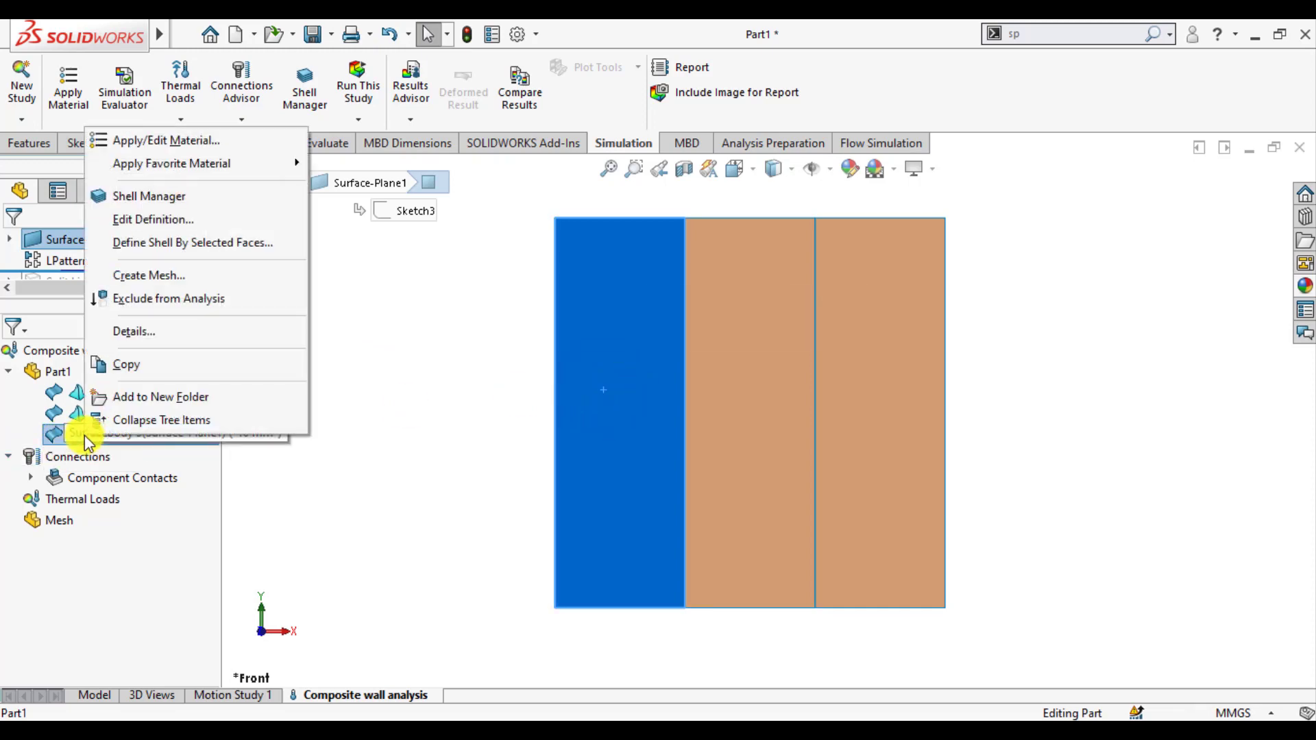
{"action": "mouse_move", "coordinate": [165, 163]}
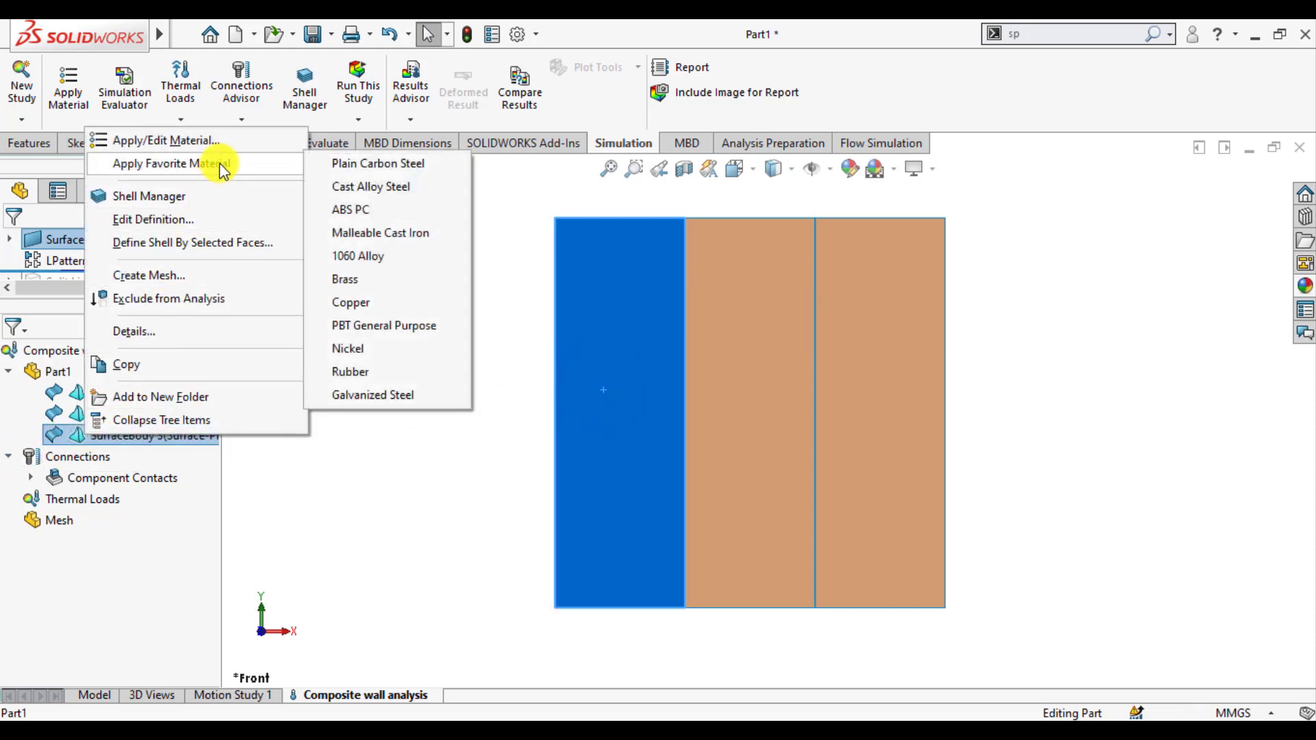
{"action": "left_click", "coordinate": [340, 258]}
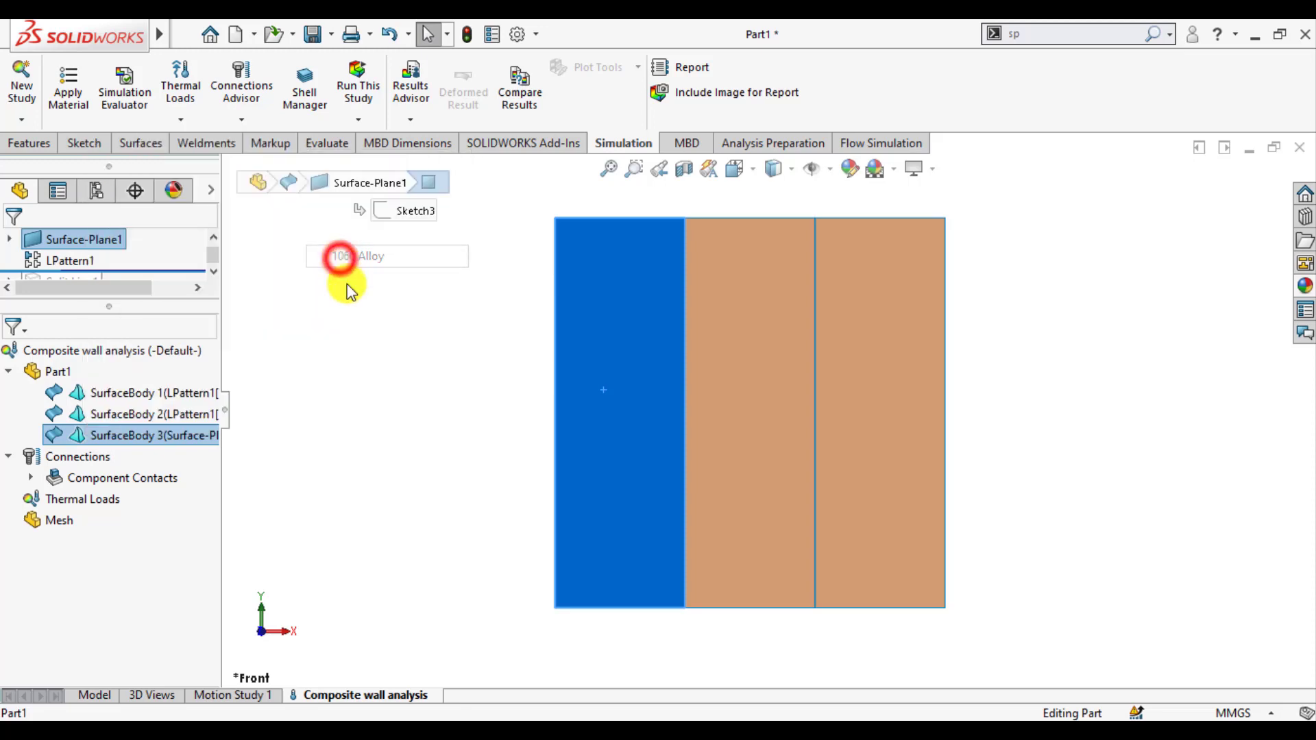
{"action": "left_click", "coordinate": [419, 365]}
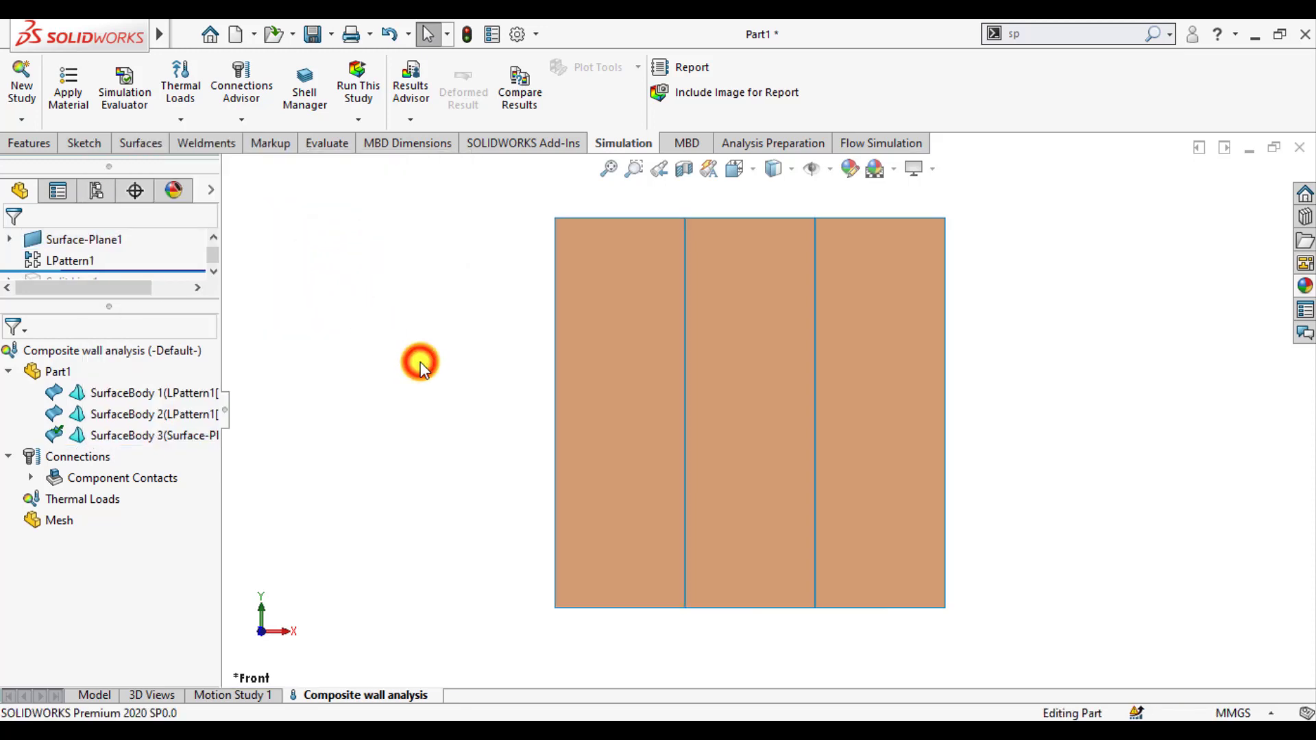
{"action": "left_click", "coordinate": [635, 386]}
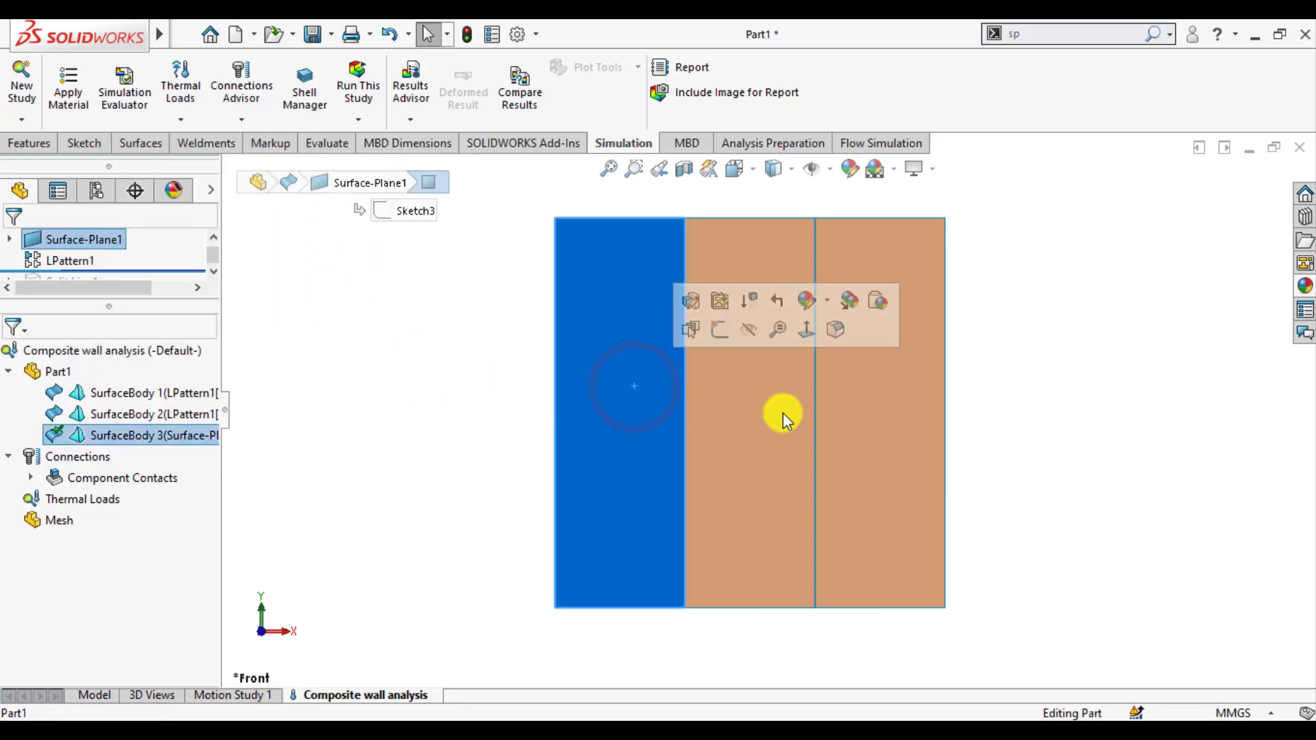
{"action": "left_click", "coordinate": [867, 414]}
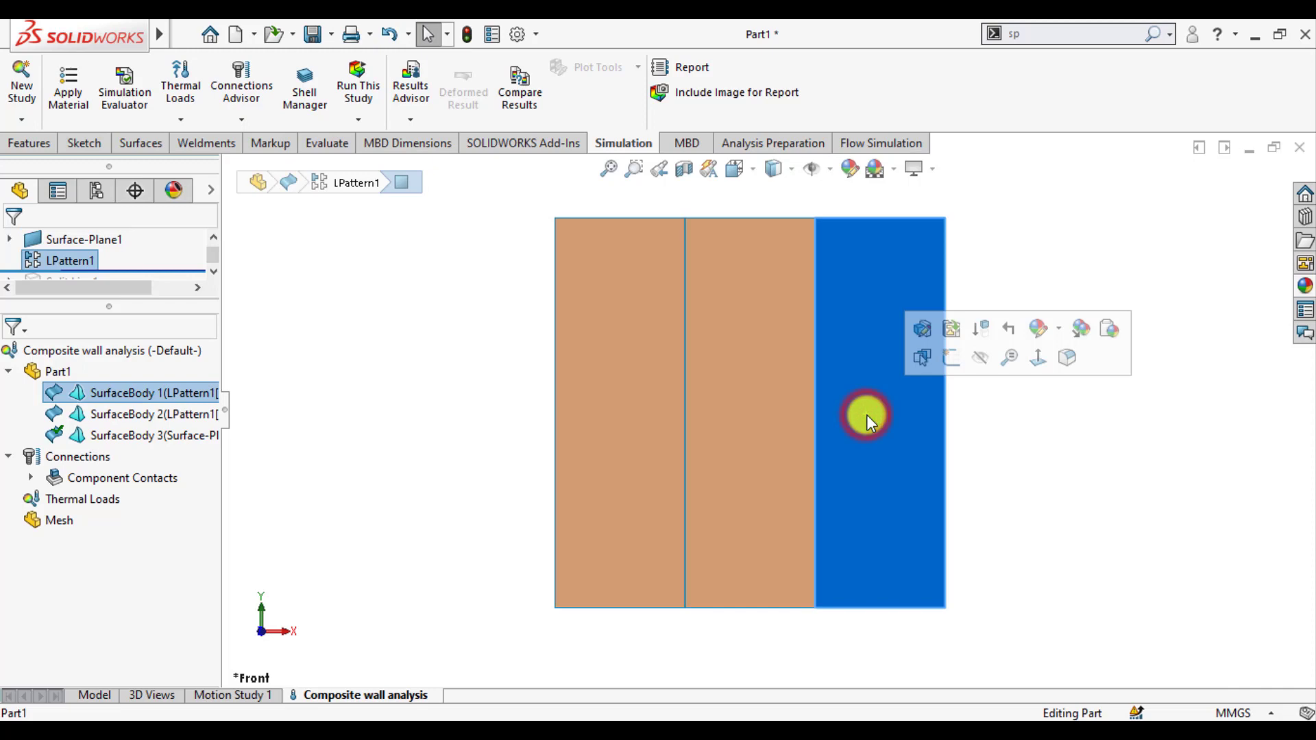
{"action": "right_click", "coordinate": [130, 393]}
{"action": "mouse_move", "coordinate": [216, 430]}
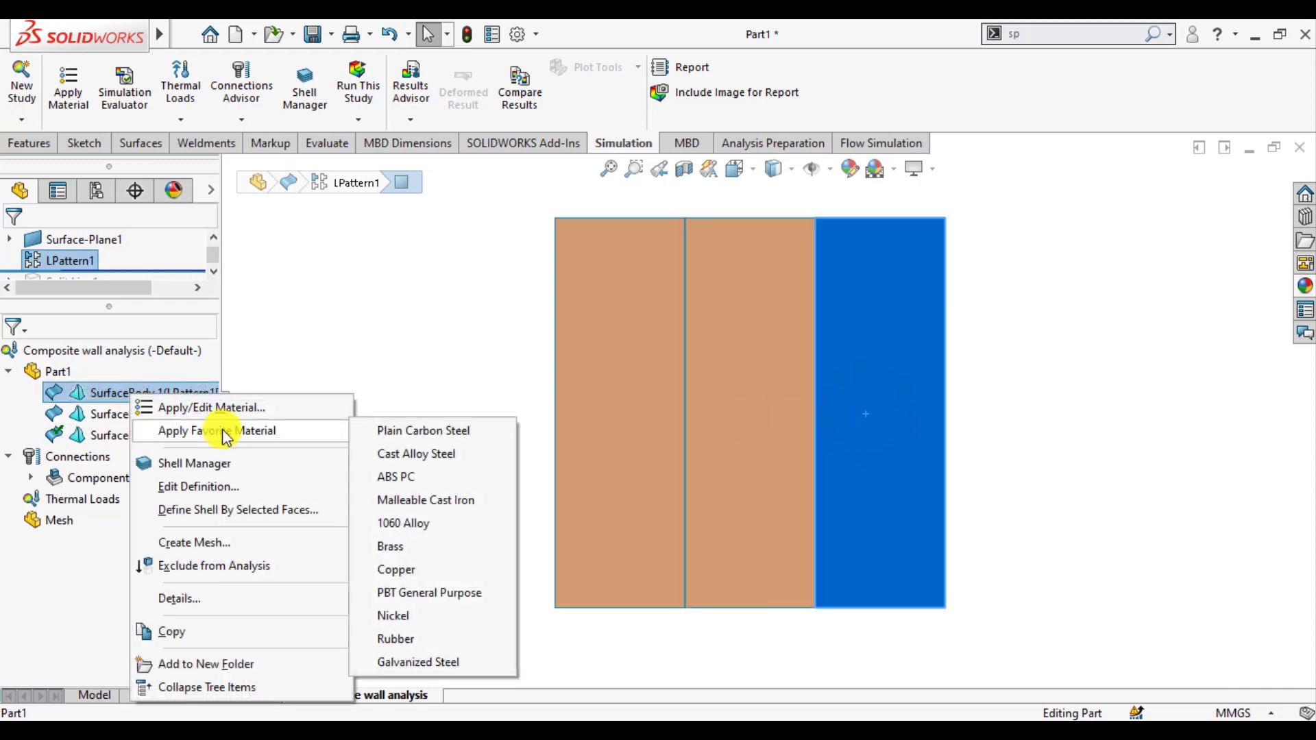
{"action": "left_click", "coordinate": [418, 524]}
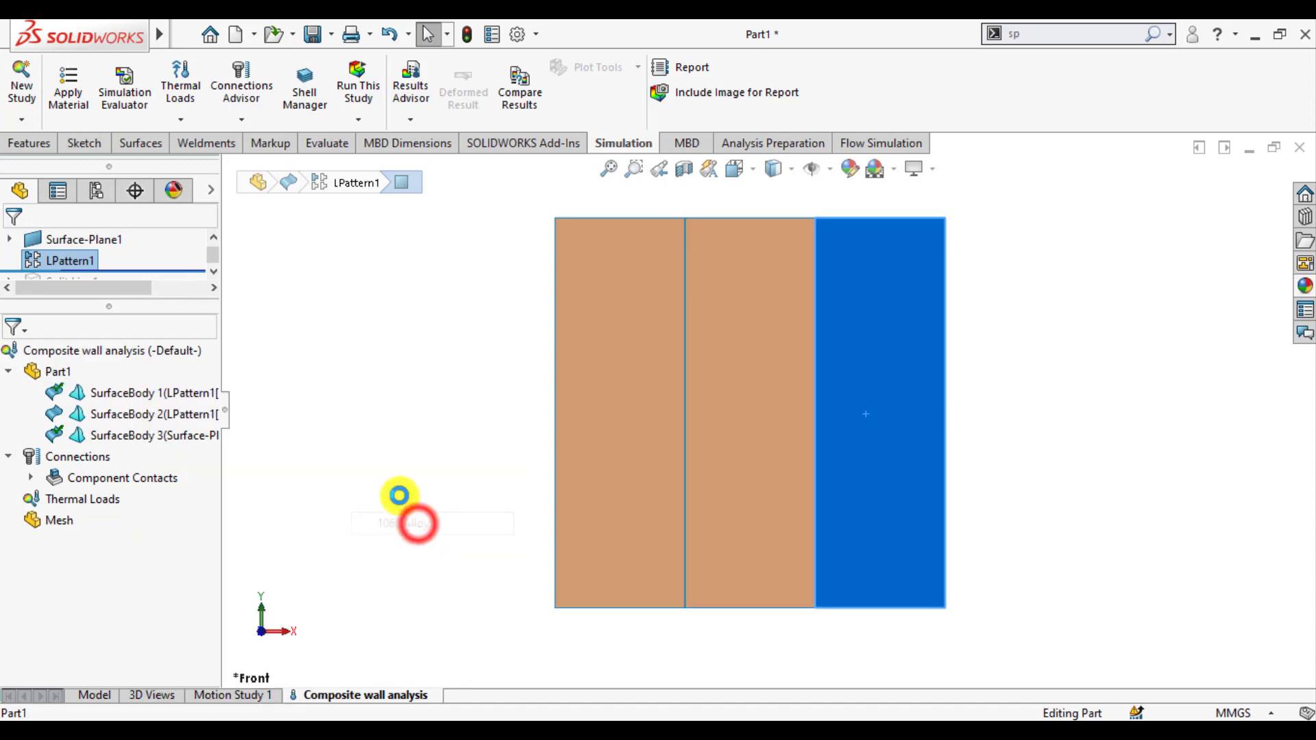
{"action": "left_click", "coordinate": [401, 497]}
Step: Apply Glass from Other Non-metals to the middle wall panel
{"action": "left_click", "coordinate": [114, 414]}
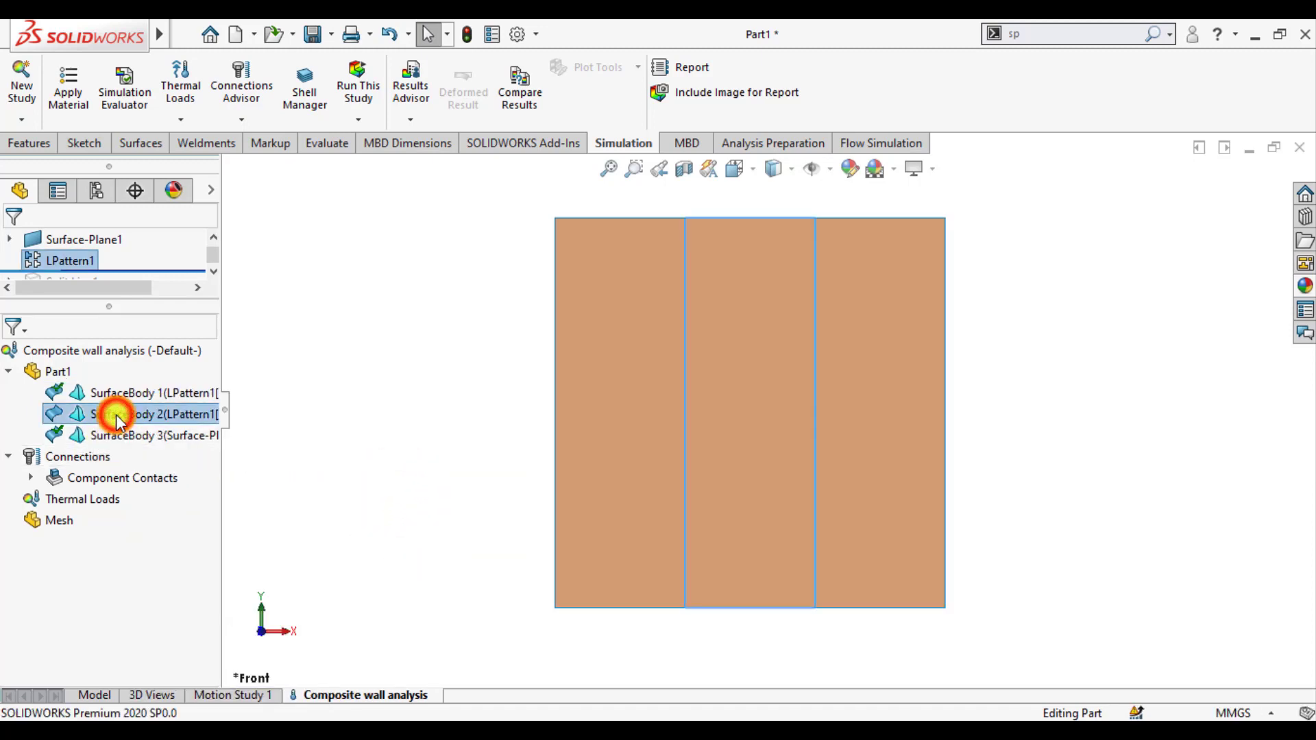
{"action": "right_click", "coordinate": [118, 415]}
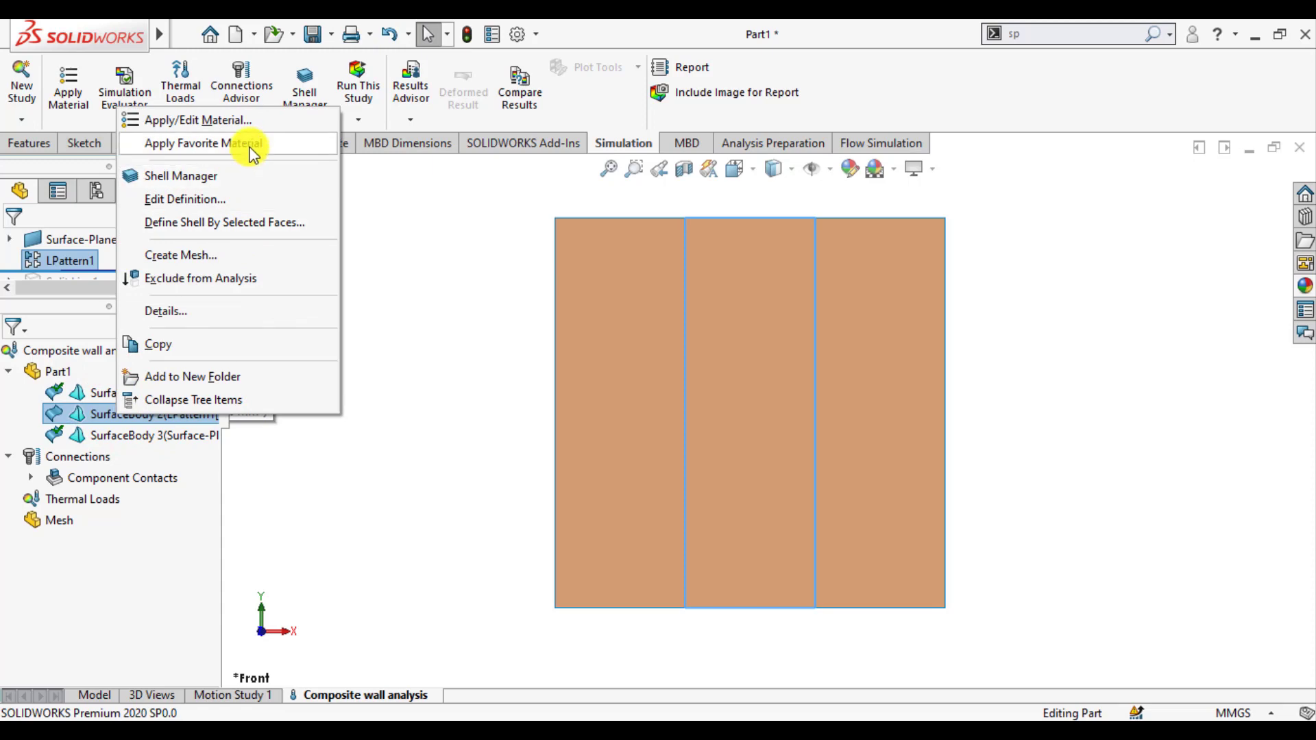
{"action": "mouse_move", "coordinate": [203, 142]}
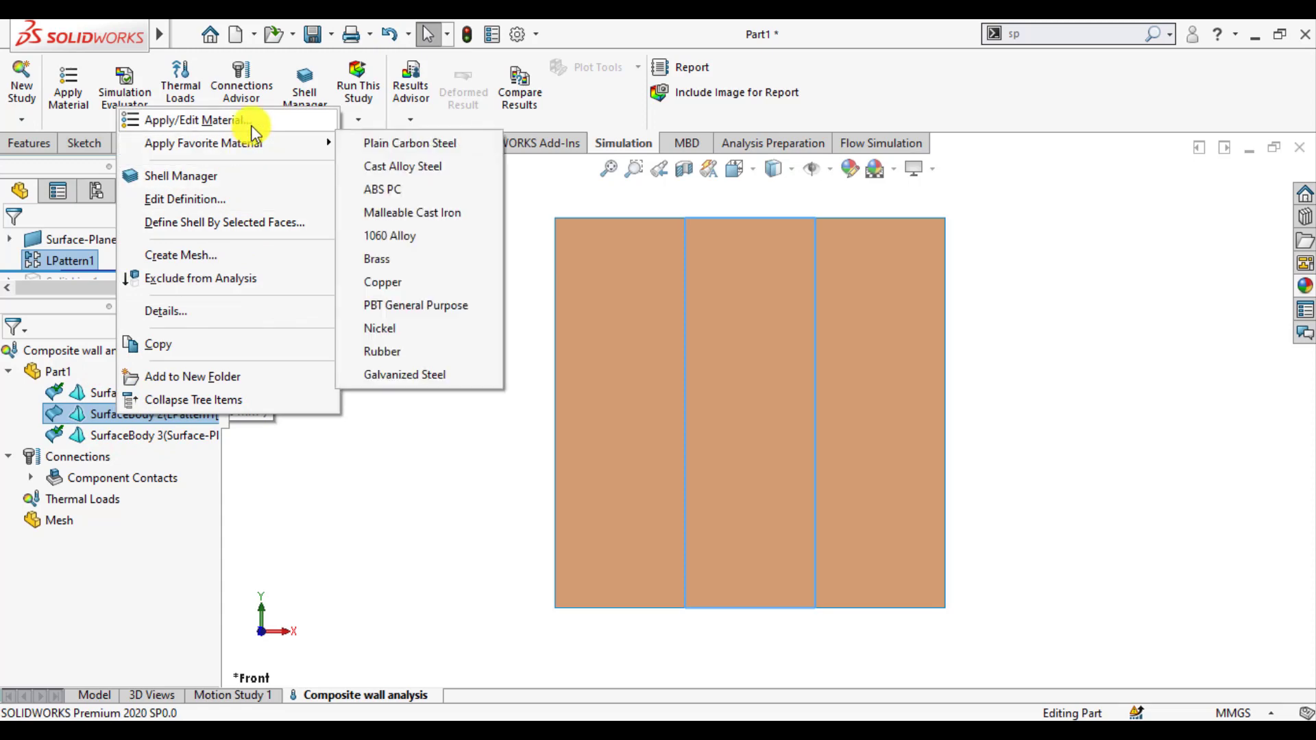
{"action": "left_click", "coordinate": [251, 123]}
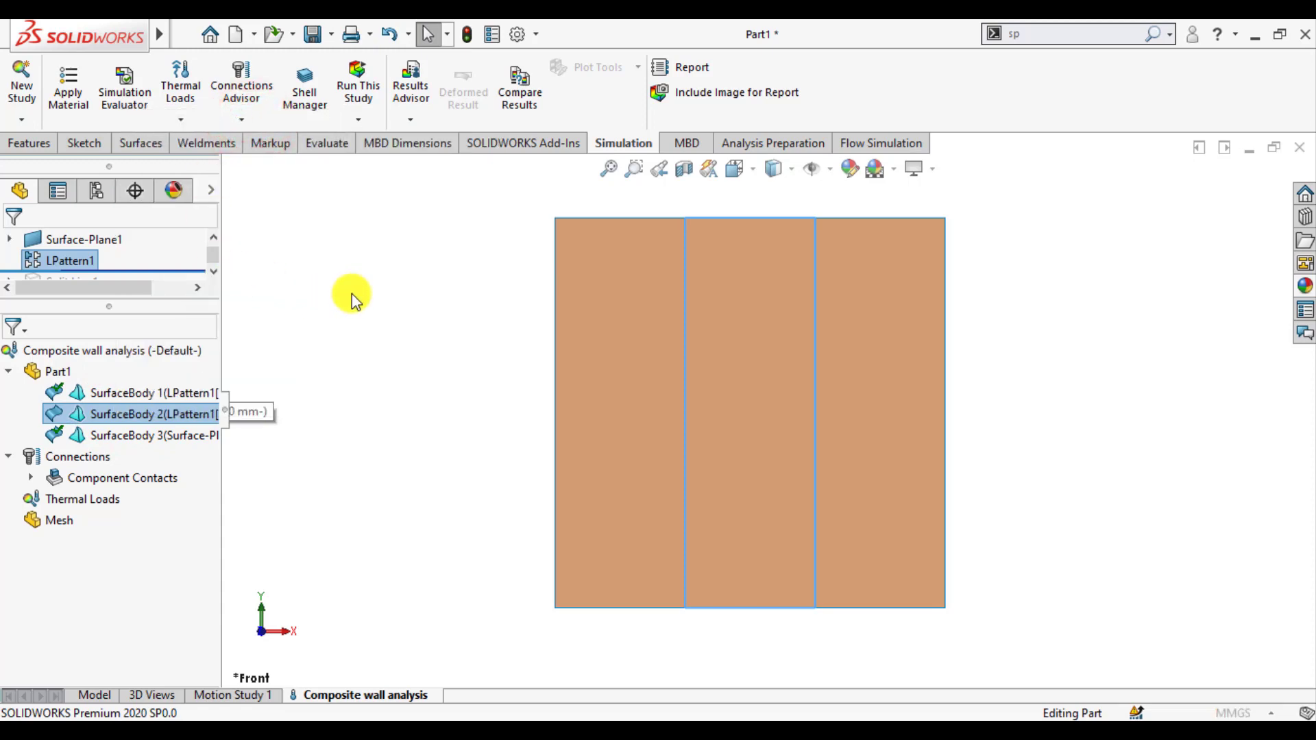
{"action": "scroll", "coordinate": [76, 274], "scroll_direction": "up", "scroll_amount": 1}
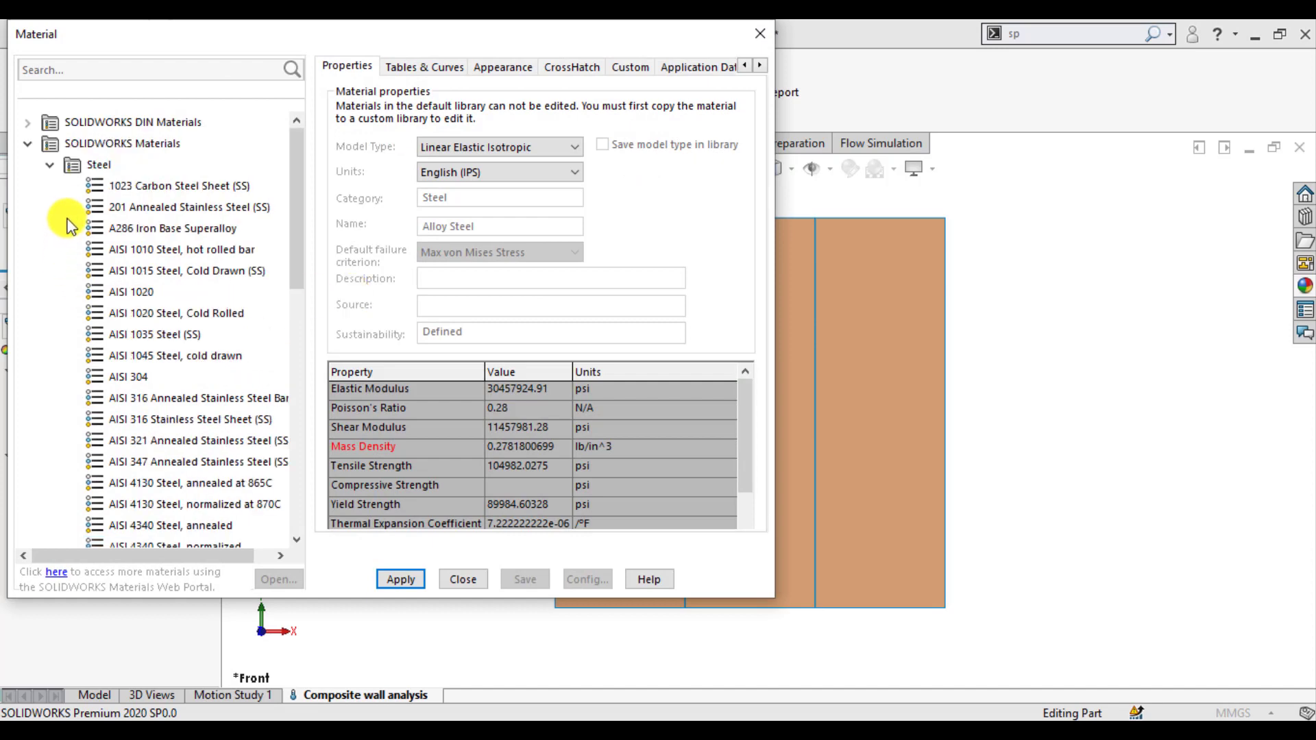
{"action": "left_click", "coordinate": [51, 166]}
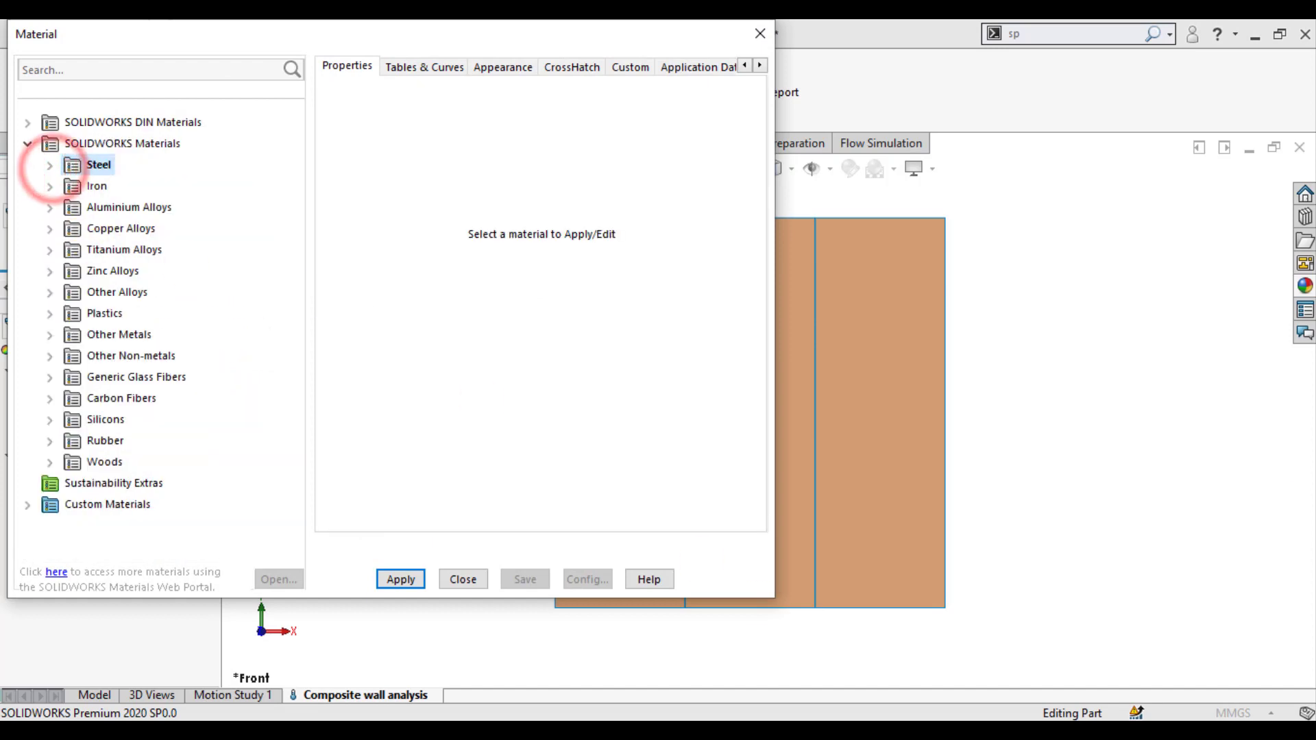
{"action": "left_click", "coordinate": [52, 357]}
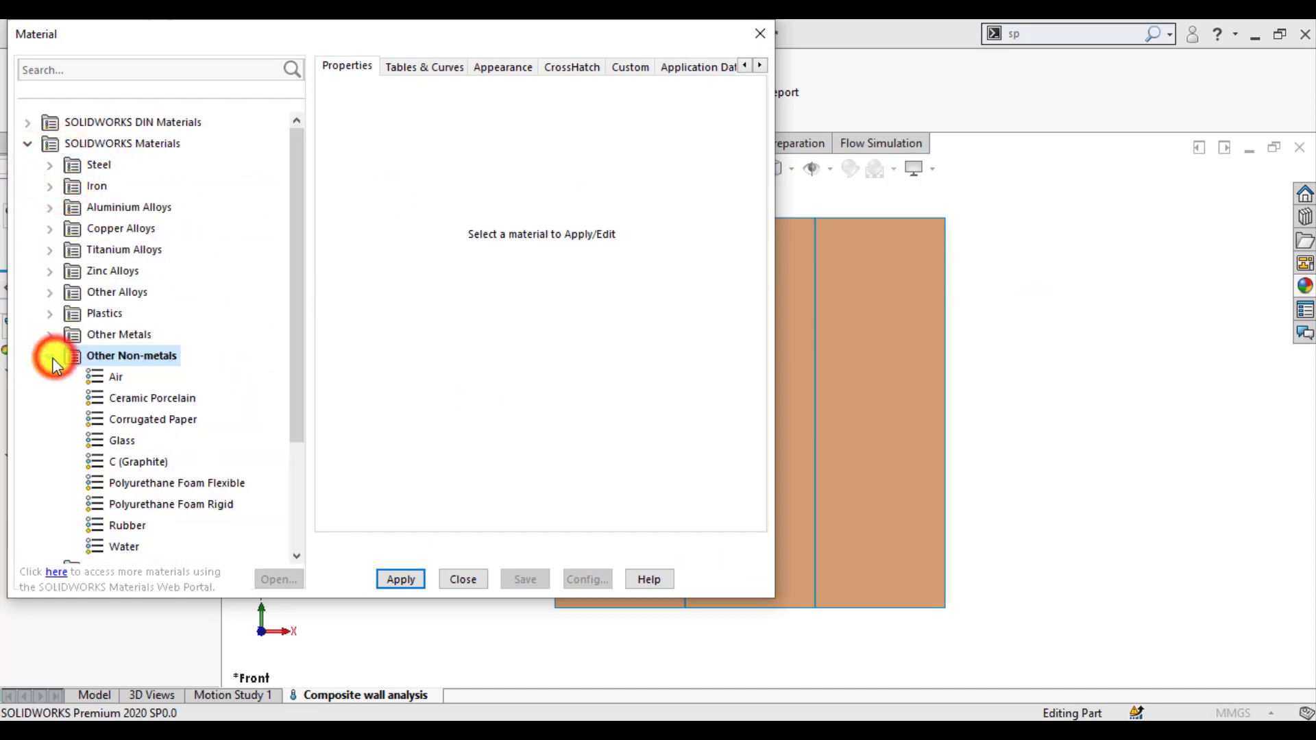
{"action": "left_click", "coordinate": [111, 441]}
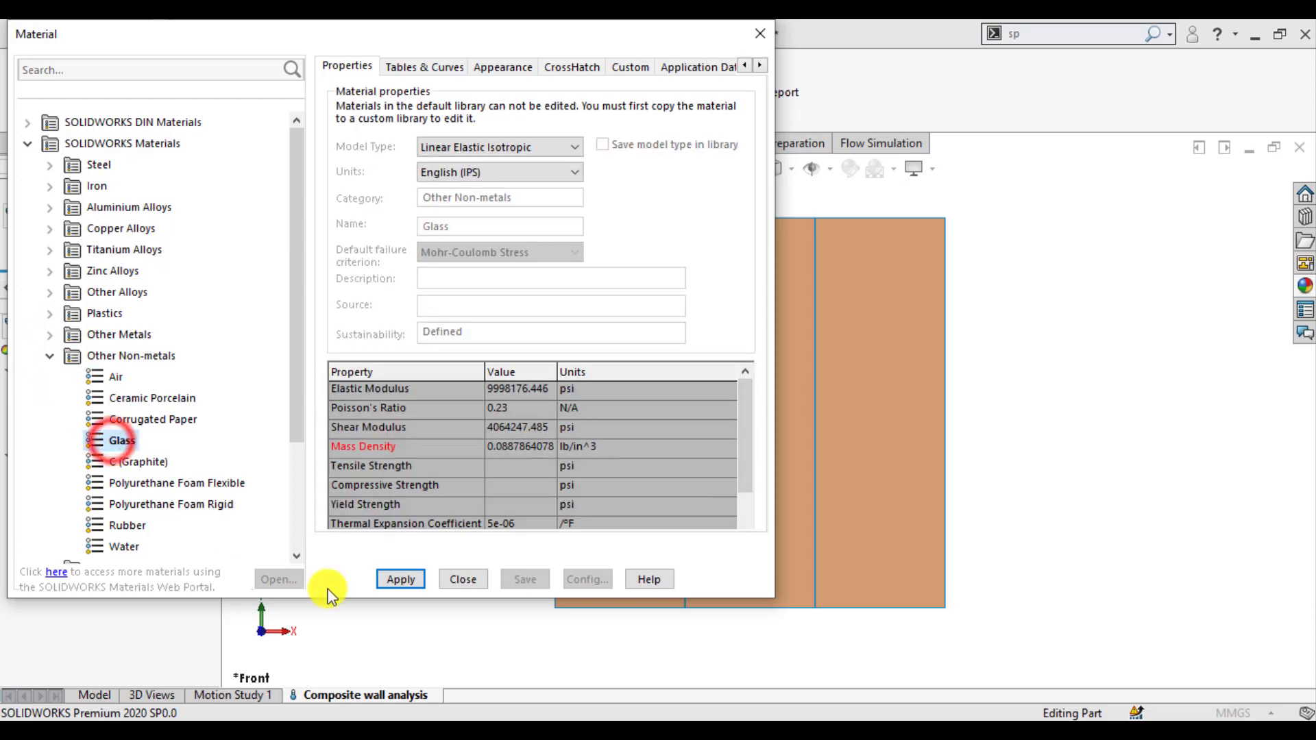
{"action": "left_click", "coordinate": [396, 583]}
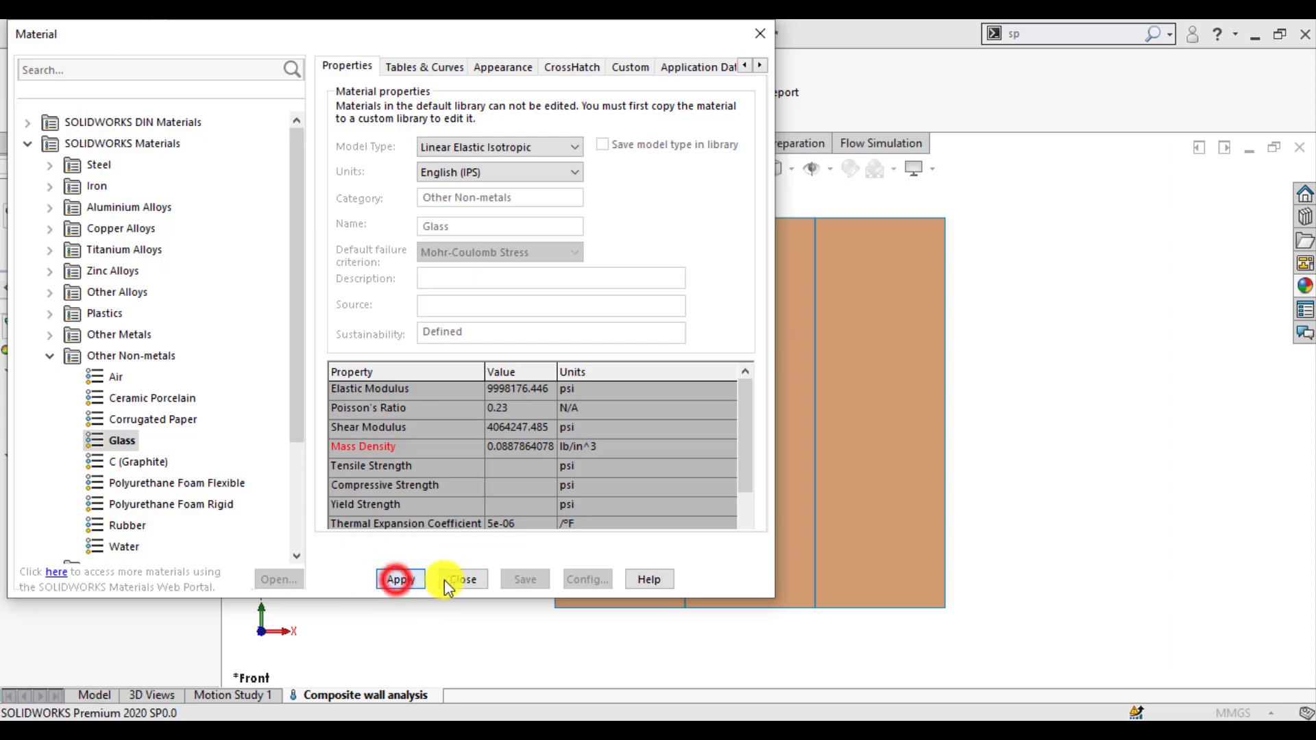
{"action": "left_click", "coordinate": [452, 579]}
{"action": "left_click", "coordinate": [433, 521]}
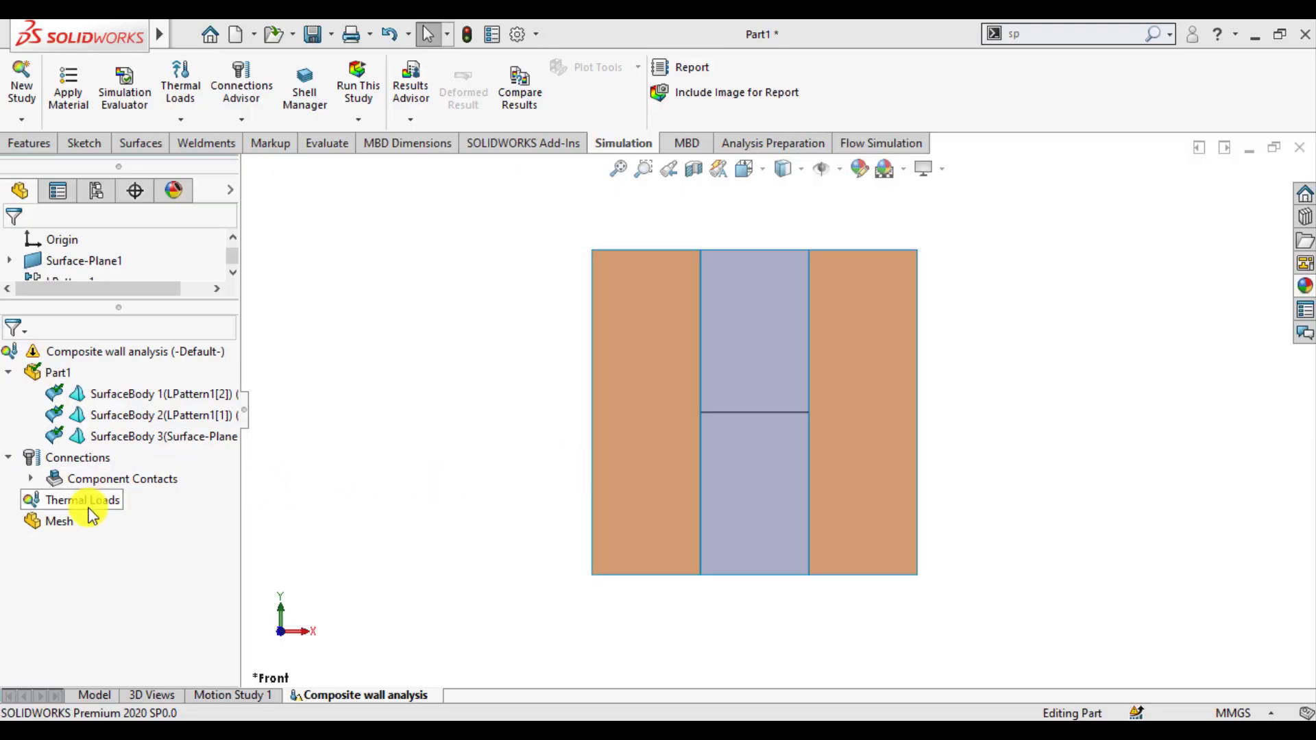
Step: Apply a fixed 100 °C temperature load to the wall's left edge
{"action": "right_click", "coordinate": [86, 502]}
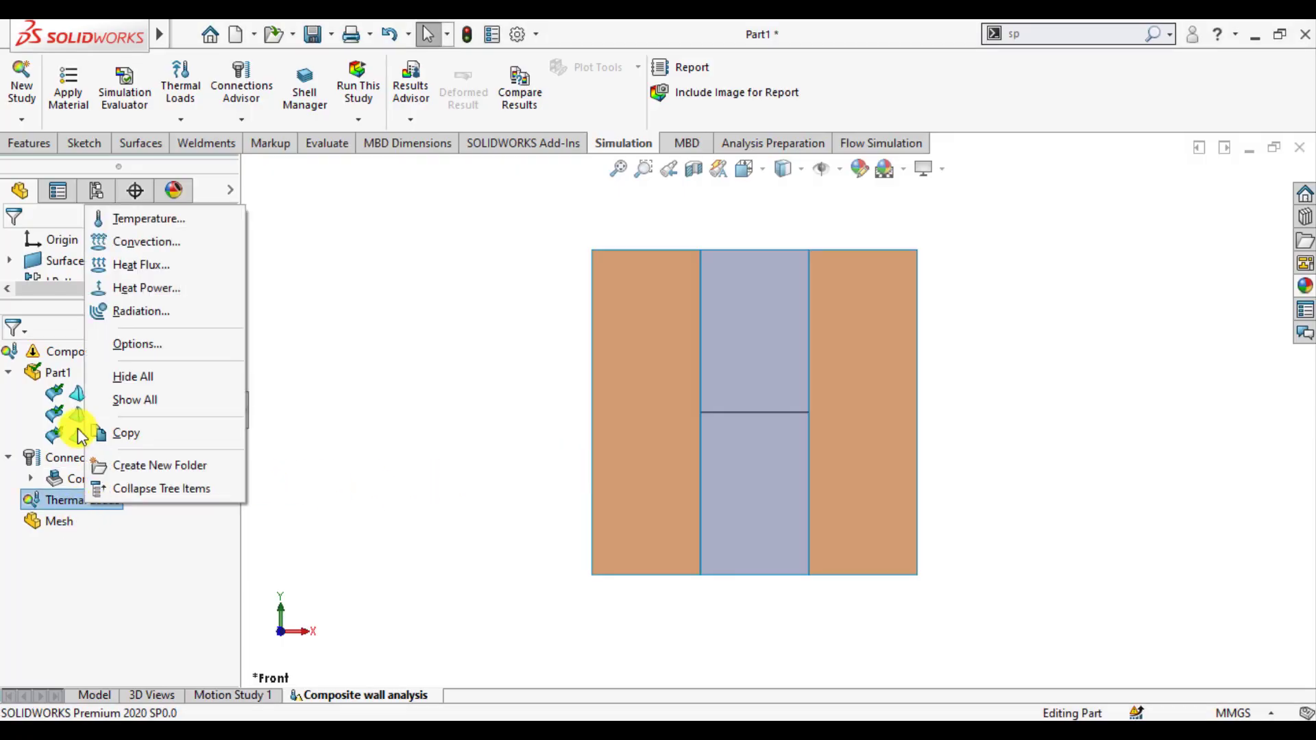
{"action": "left_click", "coordinate": [146, 218]}
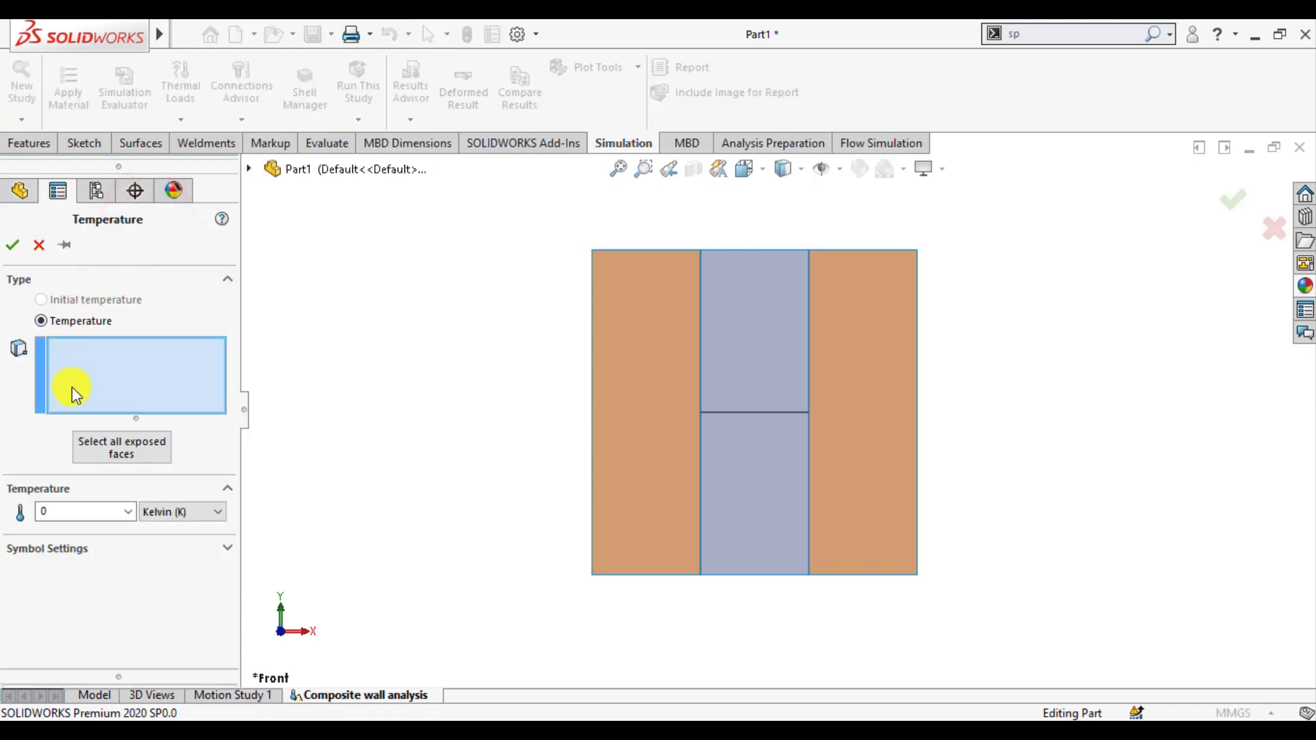
{"action": "left_click", "coordinate": [592, 375]}
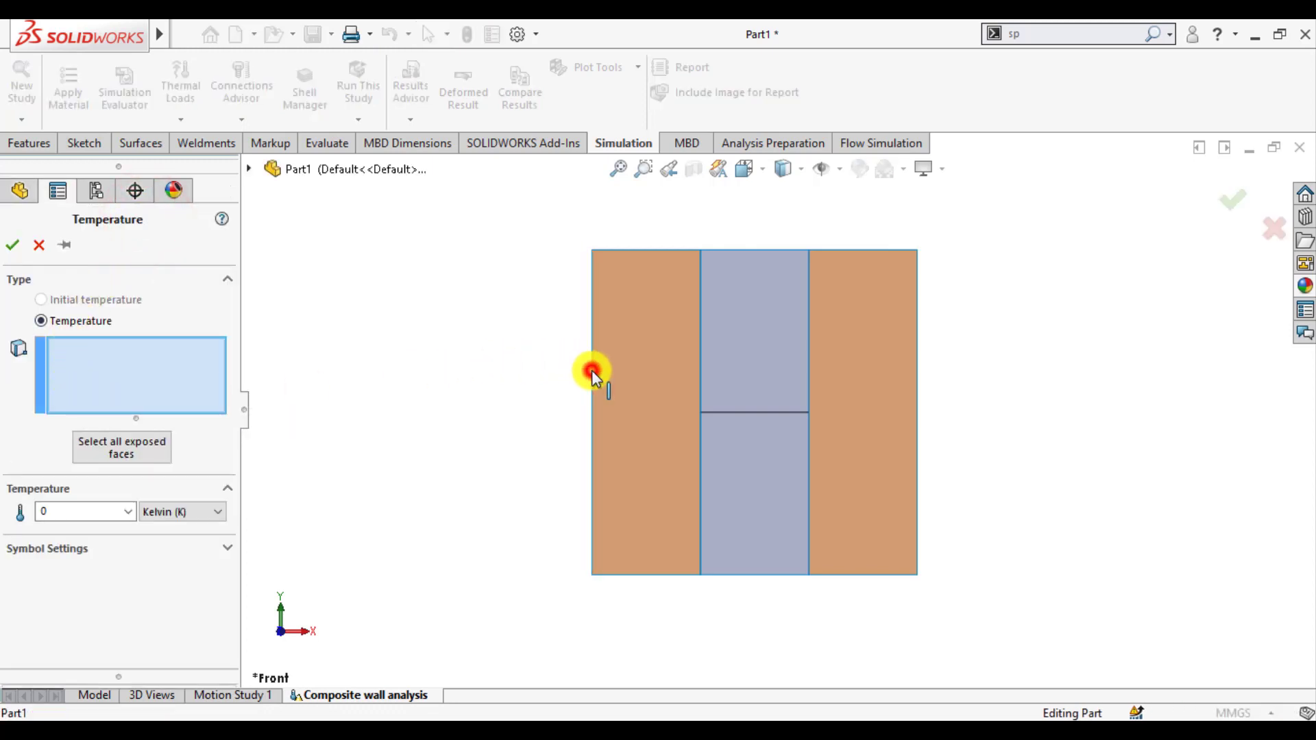
{"action": "left_click", "coordinate": [217, 512]}
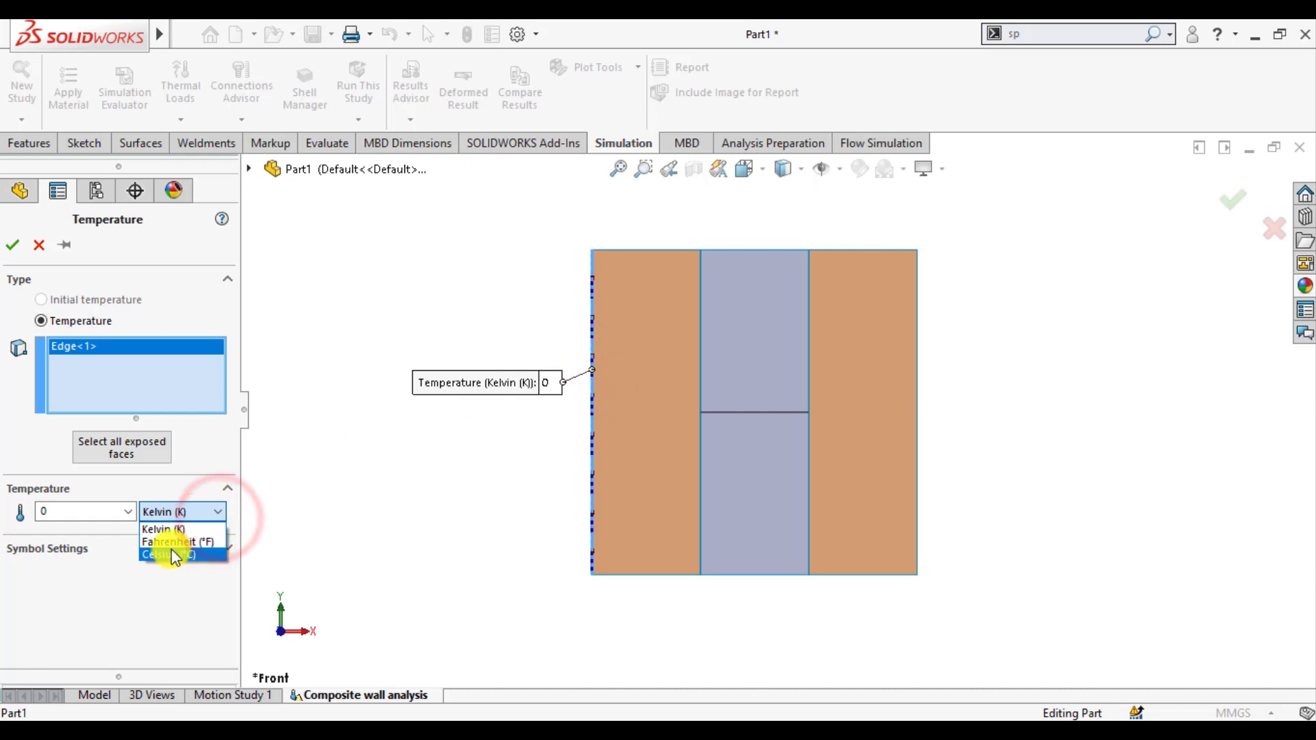
{"action": "left_click", "coordinate": [171, 555]}
{"action": "double_click", "coordinate": [95, 511]}
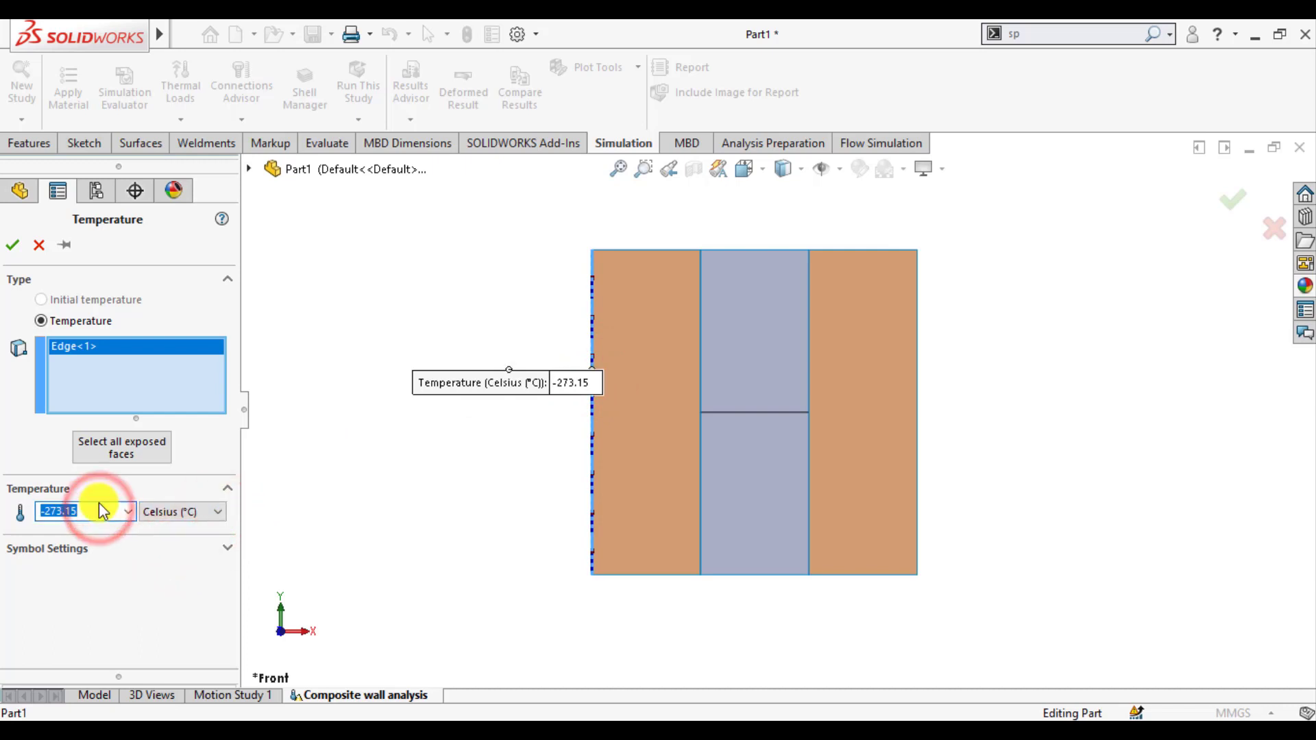
{"action": "type", "text": "100"}
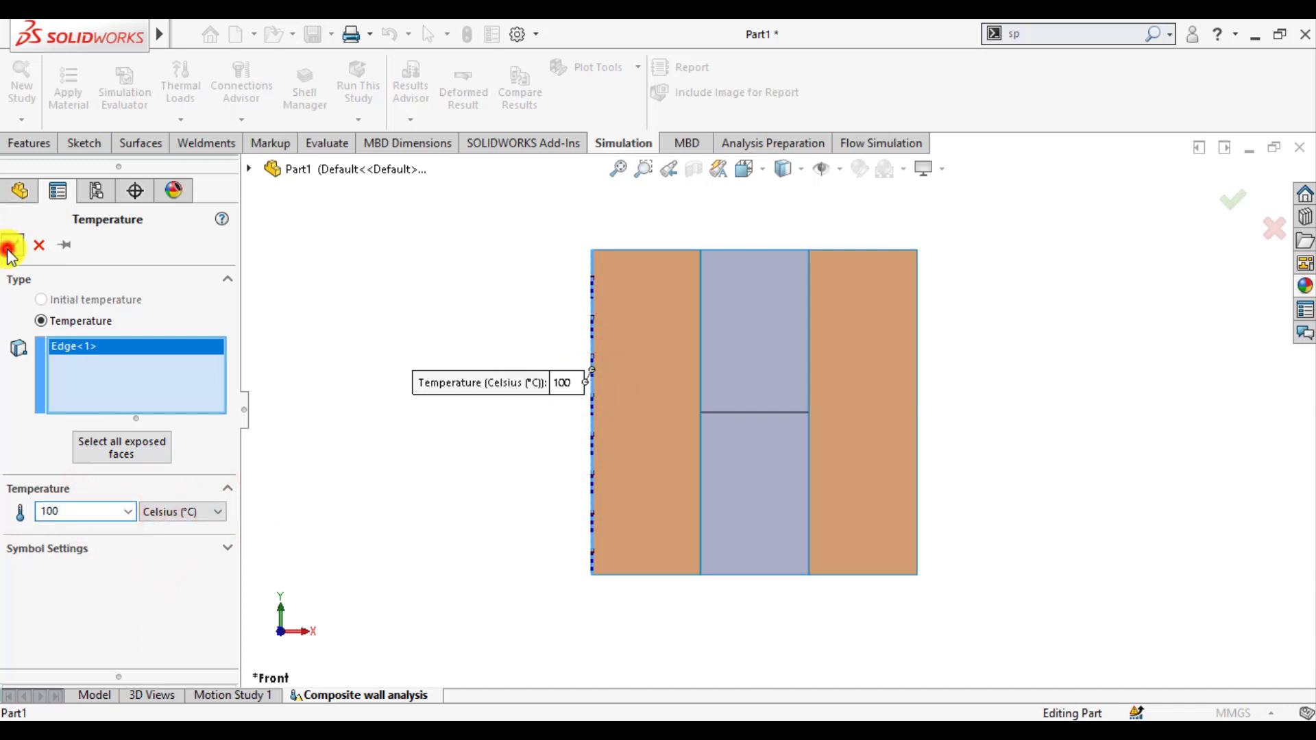
{"action": "left_click", "coordinate": [9, 248]}
{"action": "right_click", "coordinate": [92, 503]}
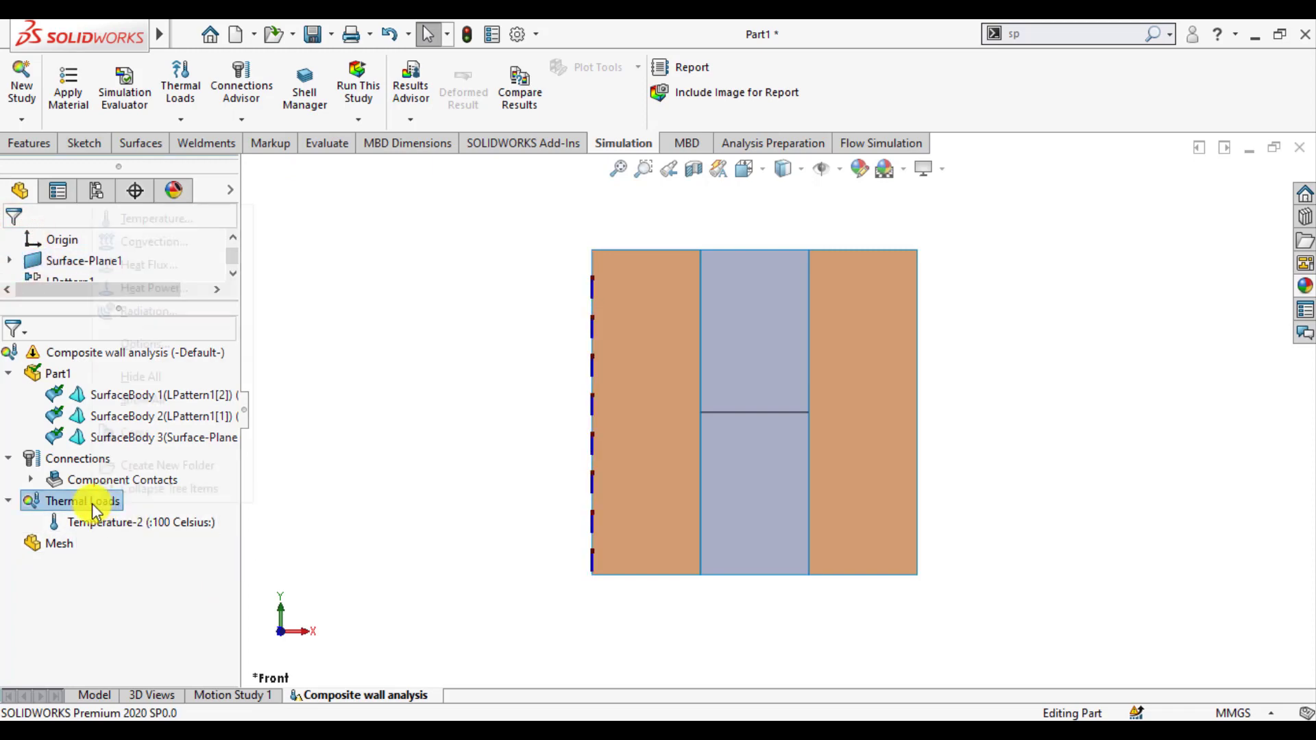
Step: Add a second temperature load, Temperature-3, fixing the right edge at 25 °C
{"action": "left_click", "coordinate": [153, 217]}
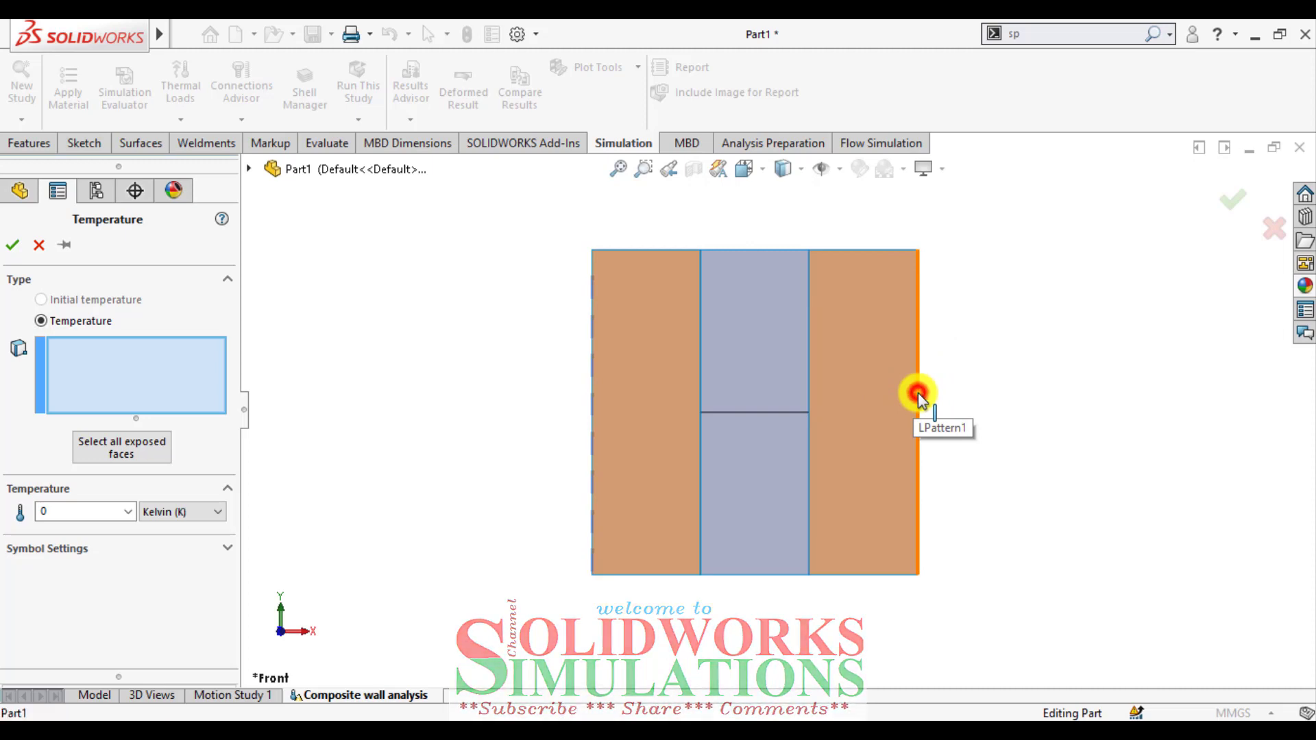
{"action": "left_click", "coordinate": [918, 392]}
{"action": "left_click", "coordinate": [181, 512]}
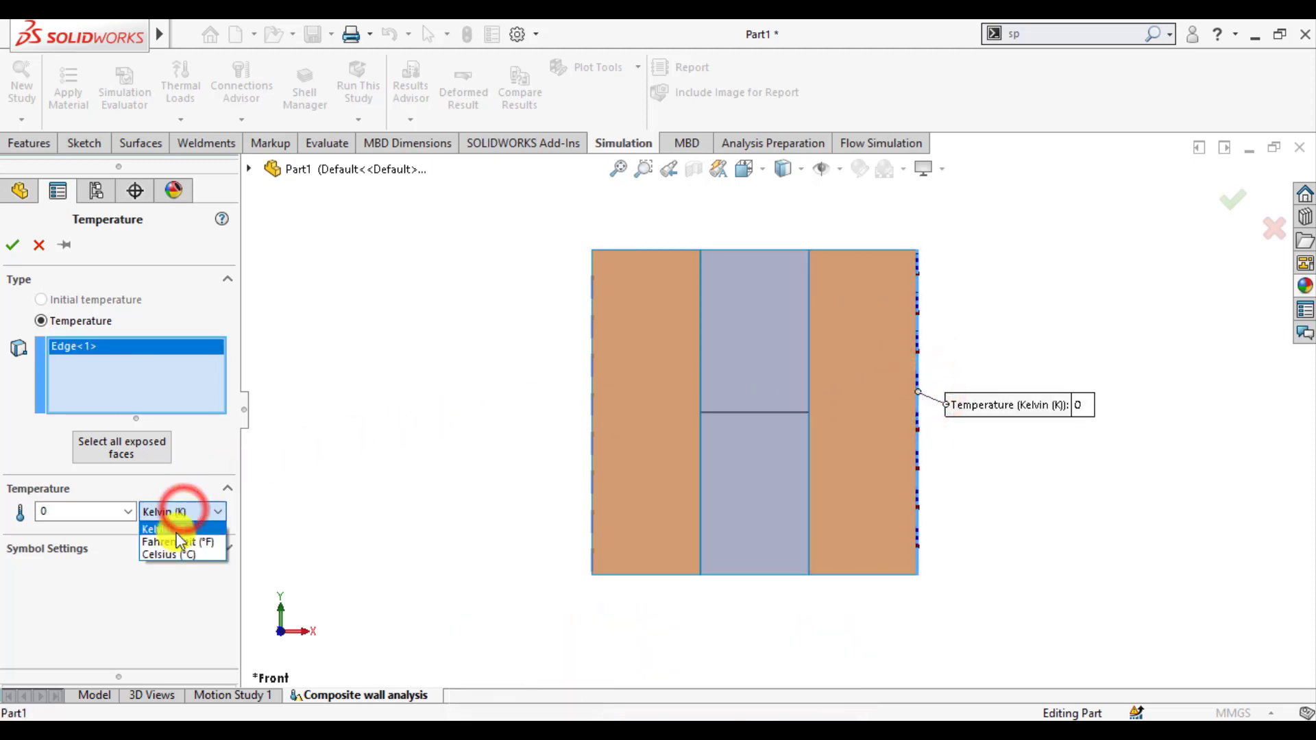
{"action": "left_click", "coordinate": [173, 557]}
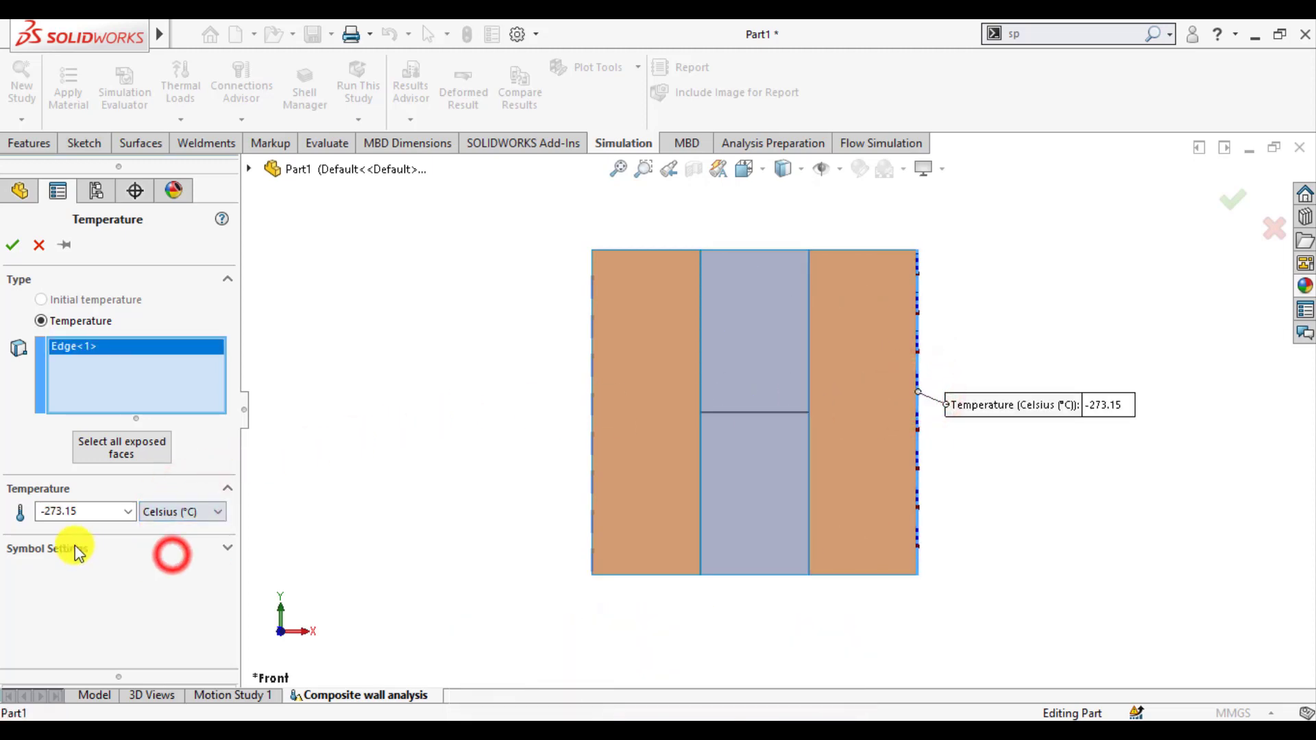
{"action": "left_click", "coordinate": [86, 511]}
{"action": "type", "text": "25"}
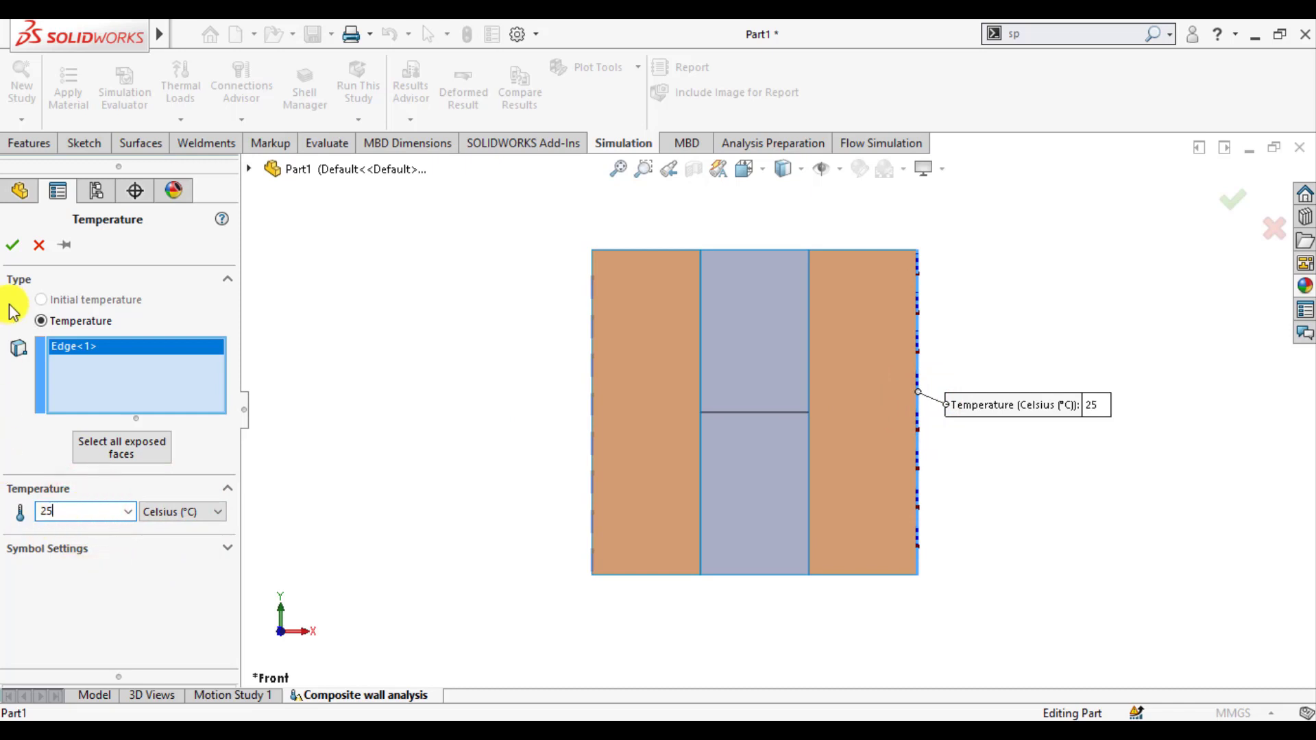
{"action": "left_click", "coordinate": [13, 245]}
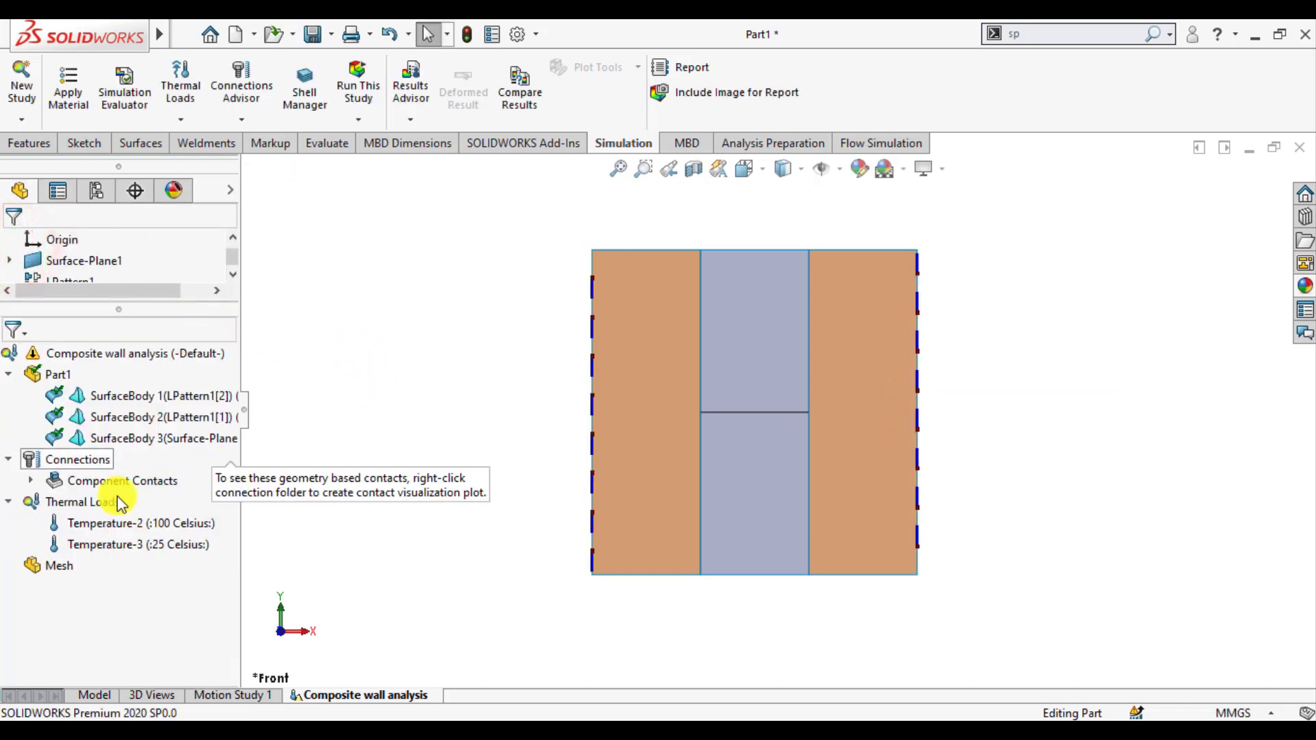
Step: Apply a 0 W/m^2 heat flux to the top and bottom edges of all three wall layers
{"action": "right_click", "coordinate": [59, 500]}
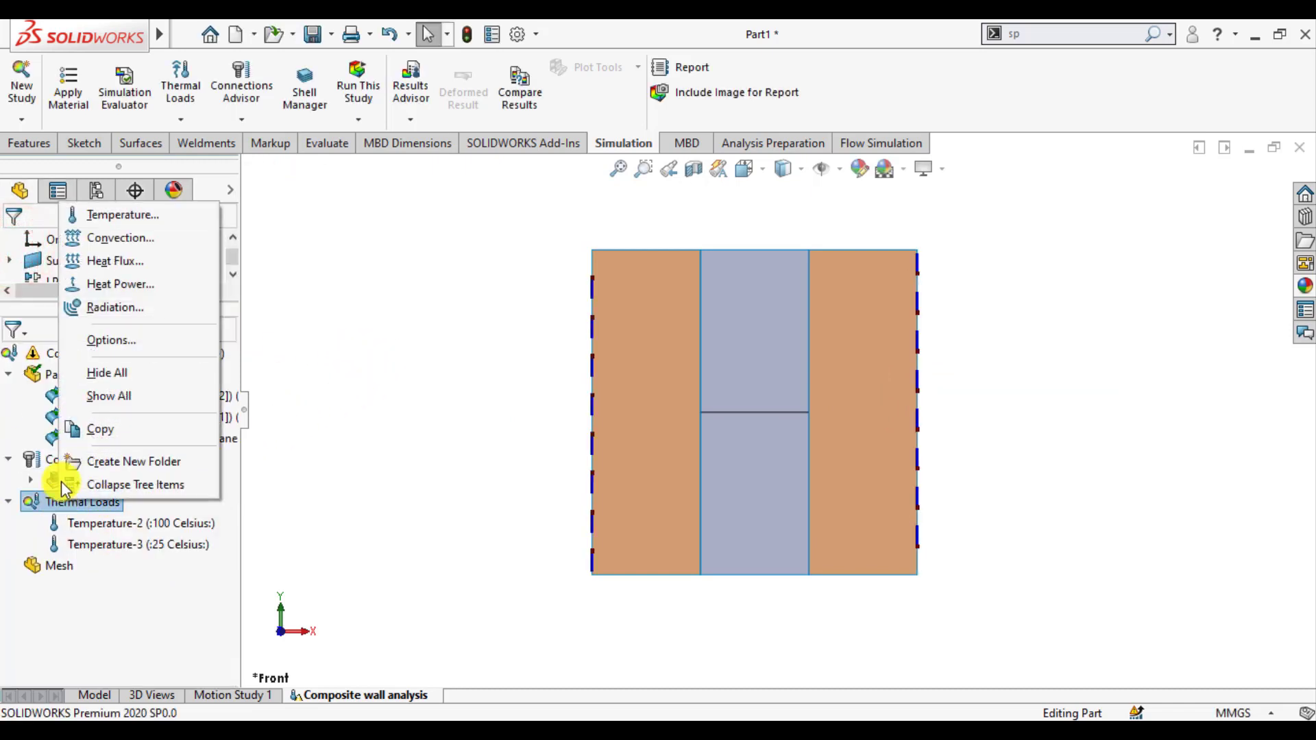
{"action": "left_click", "coordinate": [104, 263]}
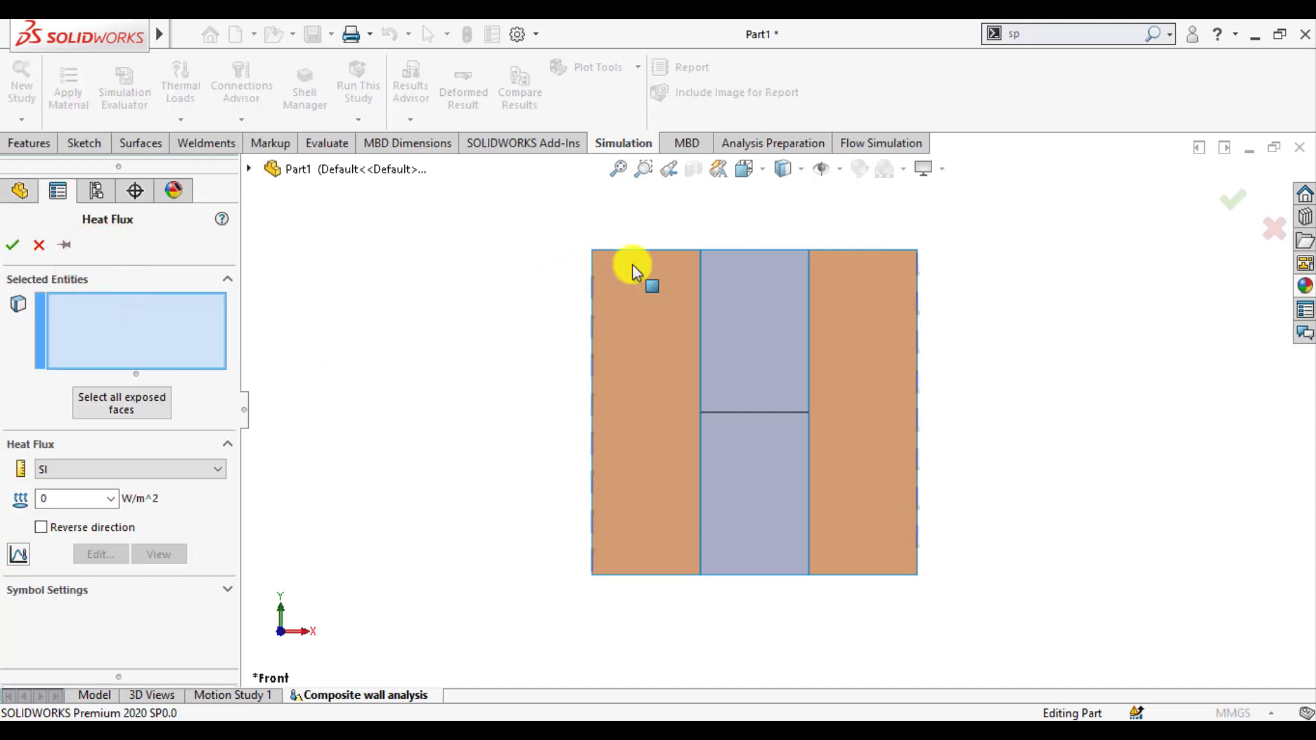
{"action": "left_click", "coordinate": [656, 250]}
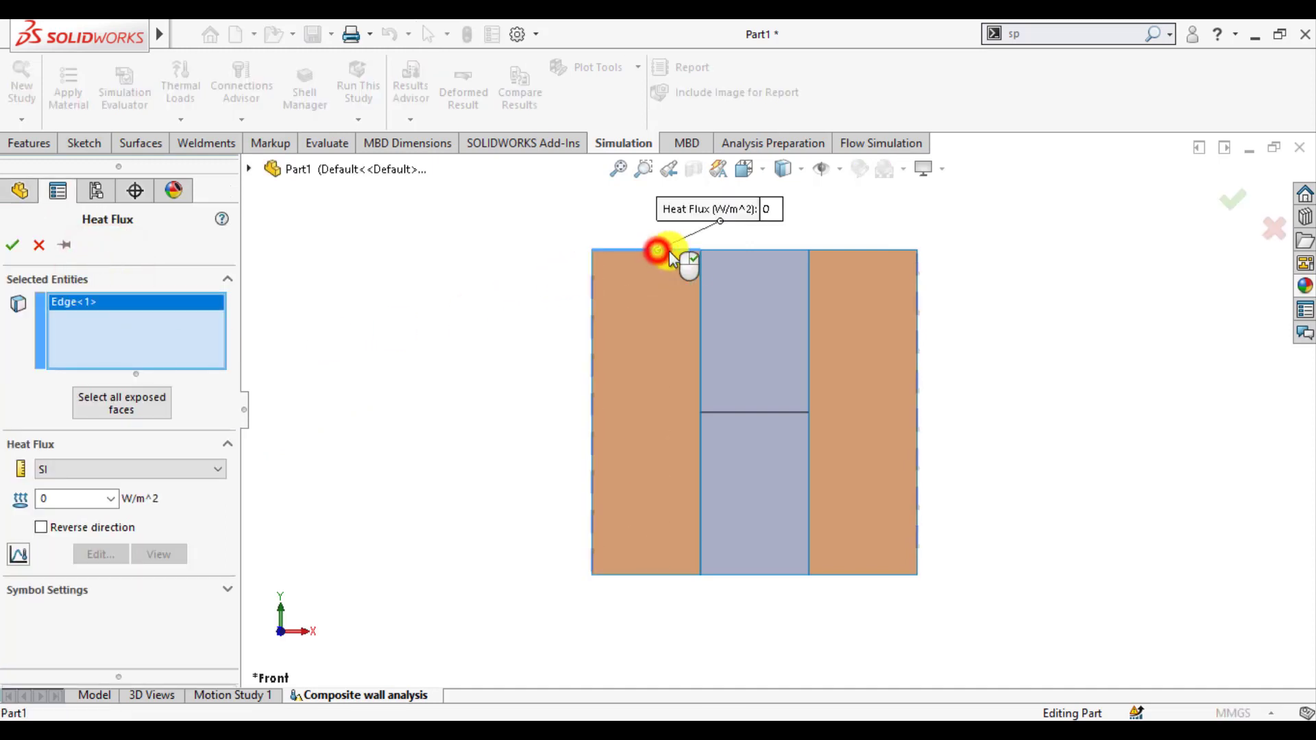
{"action": "left_click", "coordinate": [717, 252]}
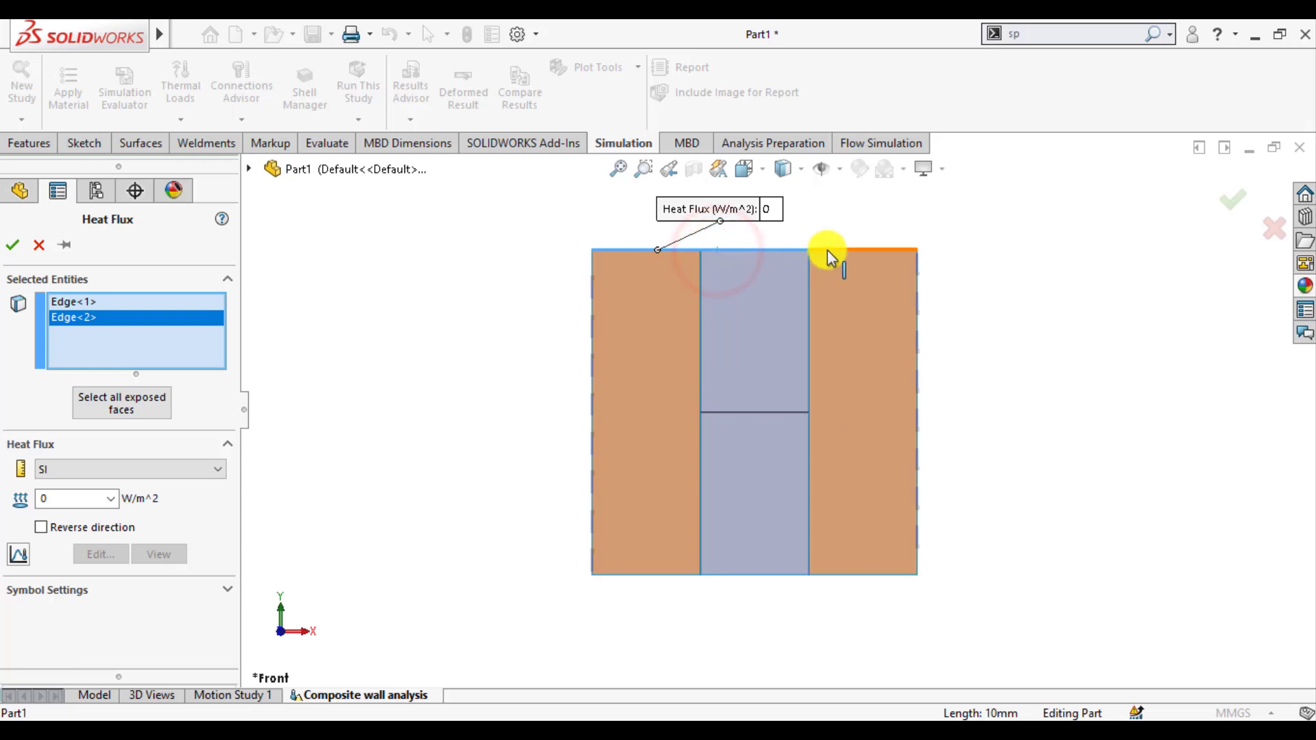
{"action": "left_click", "coordinate": [827, 249]}
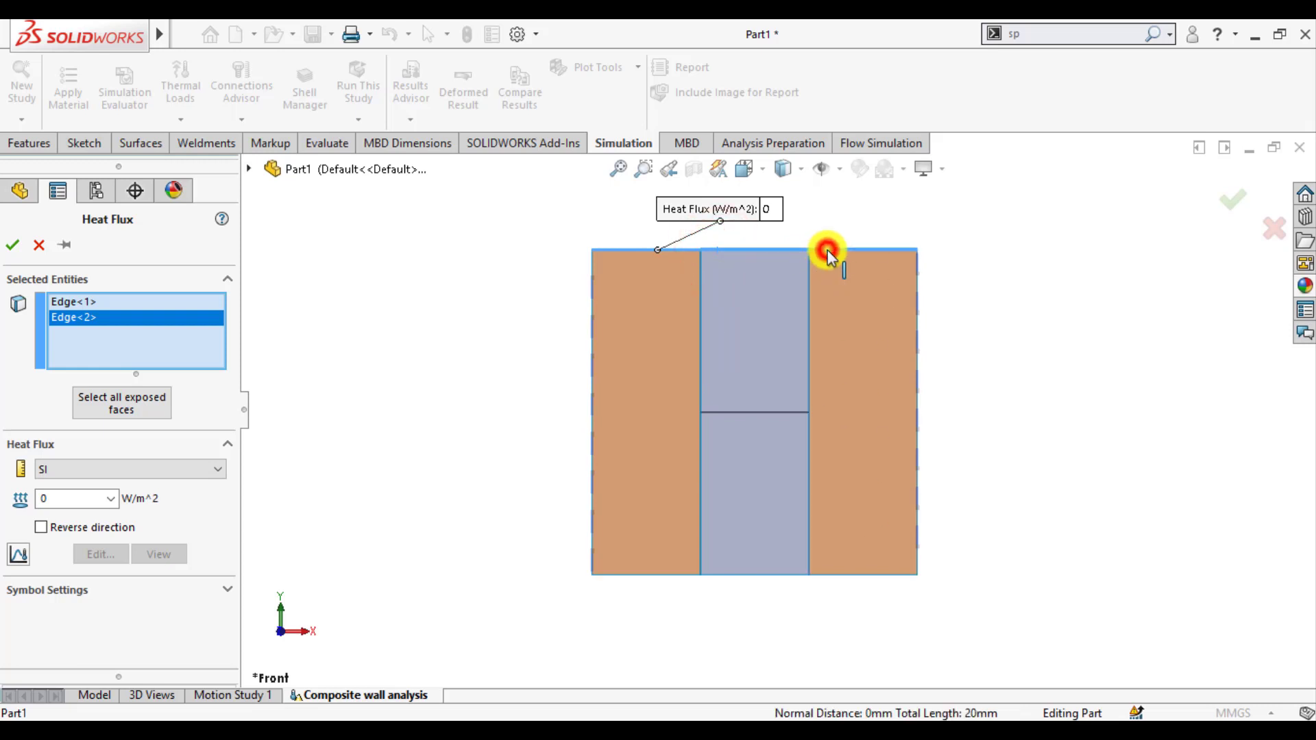
{"action": "left_click", "coordinate": [840, 575]}
{"action": "left_click", "coordinate": [773, 575]}
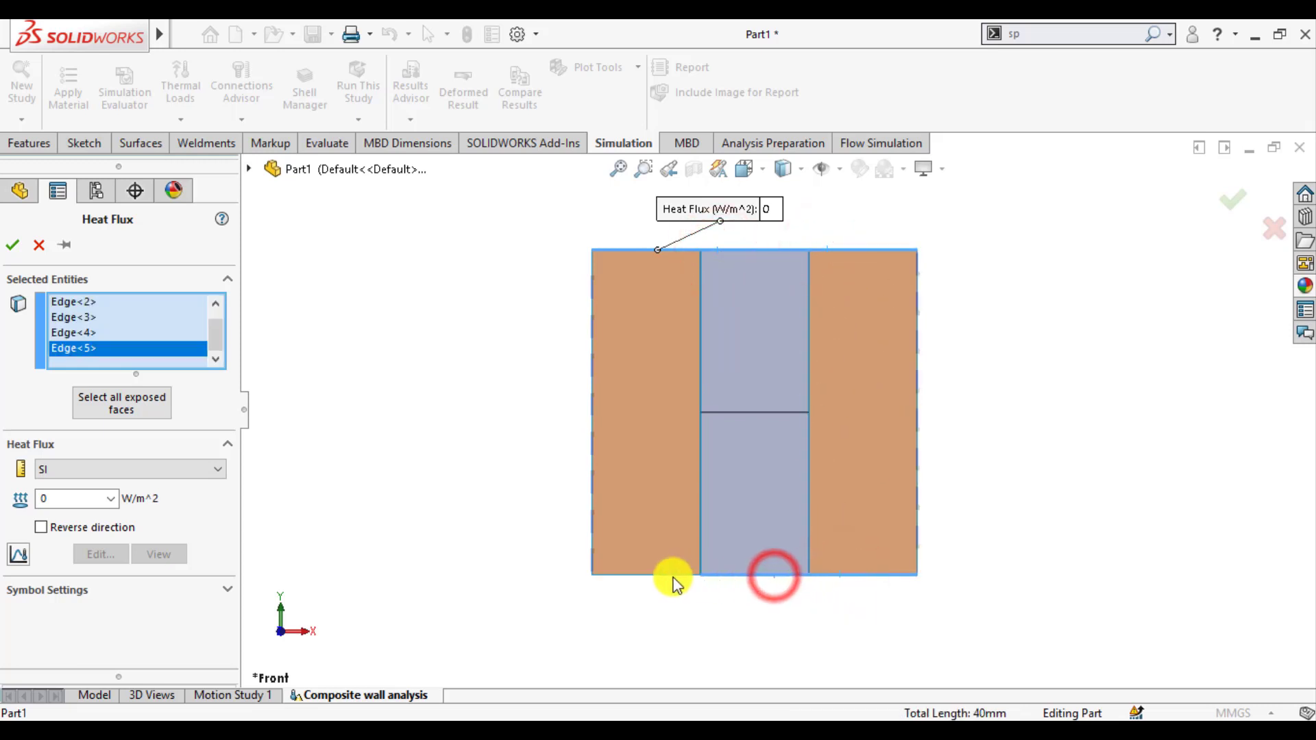
{"action": "left_click", "coordinate": [652, 574]}
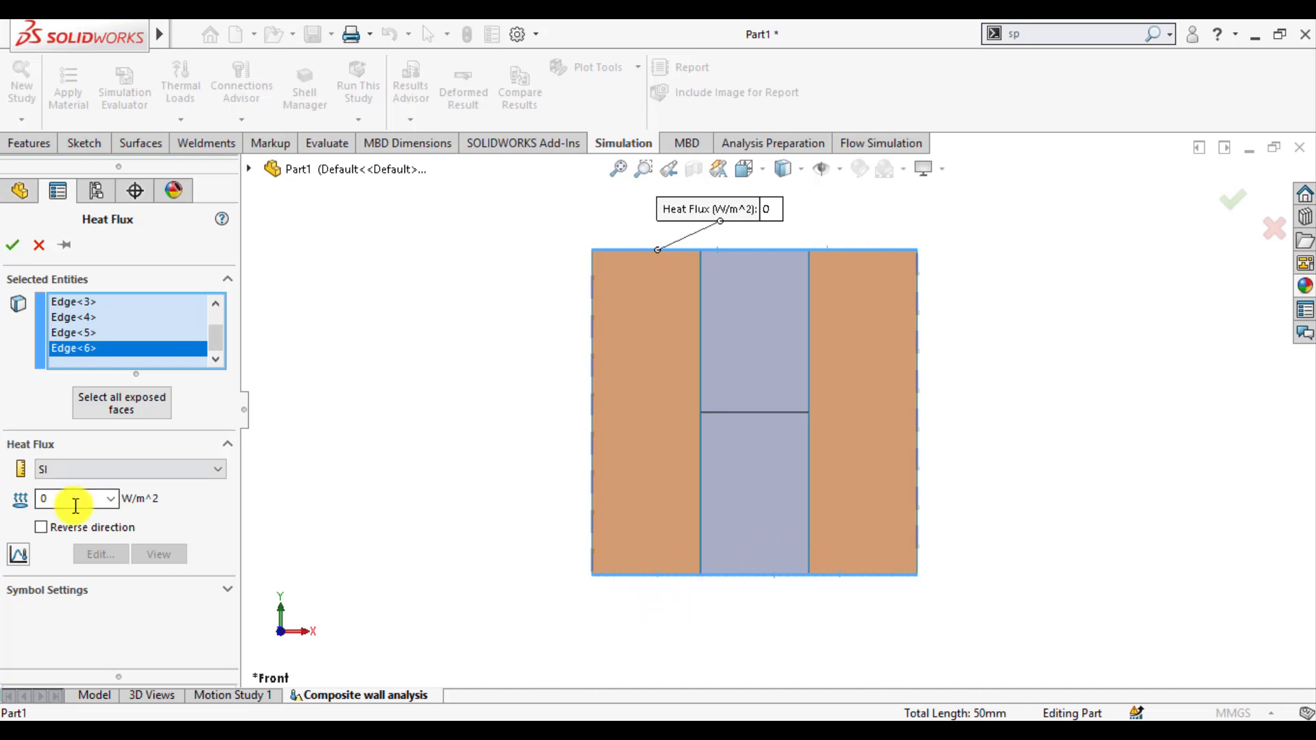
{"action": "left_click", "coordinate": [7, 244]}
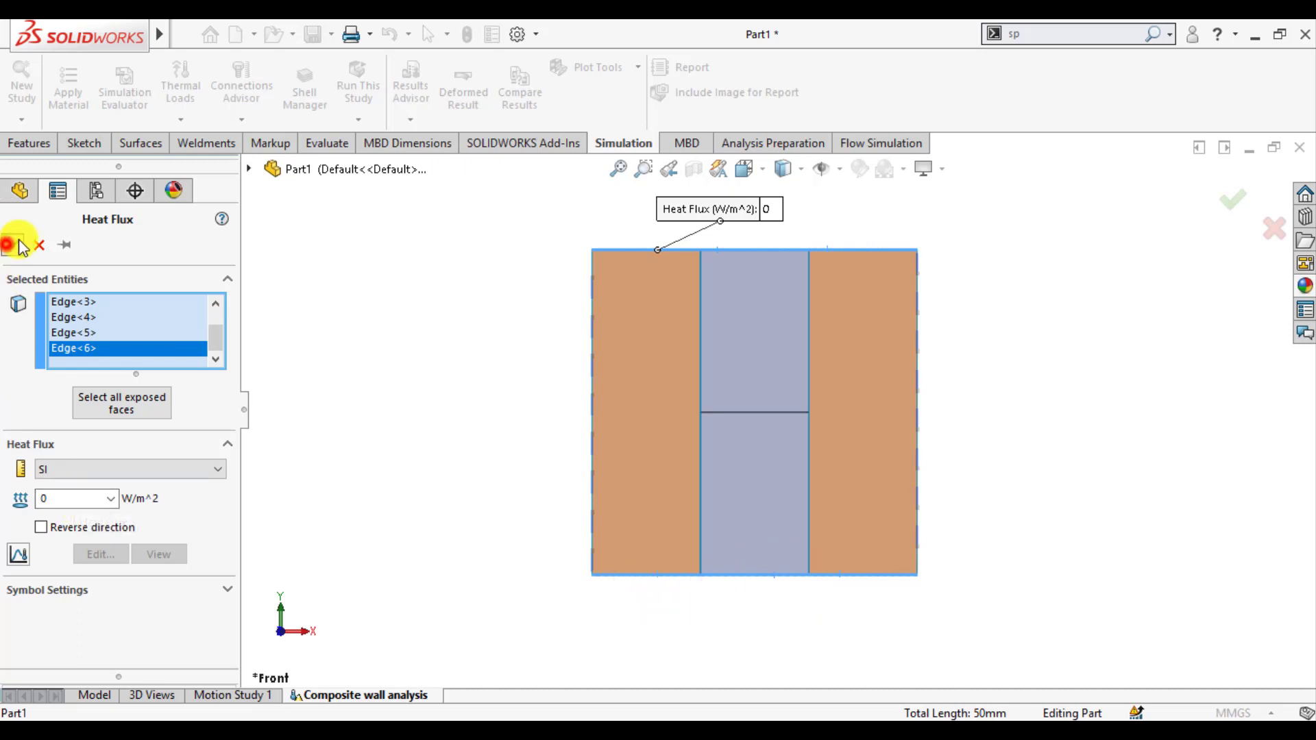
{"action": "left_click", "coordinate": [455, 360]}
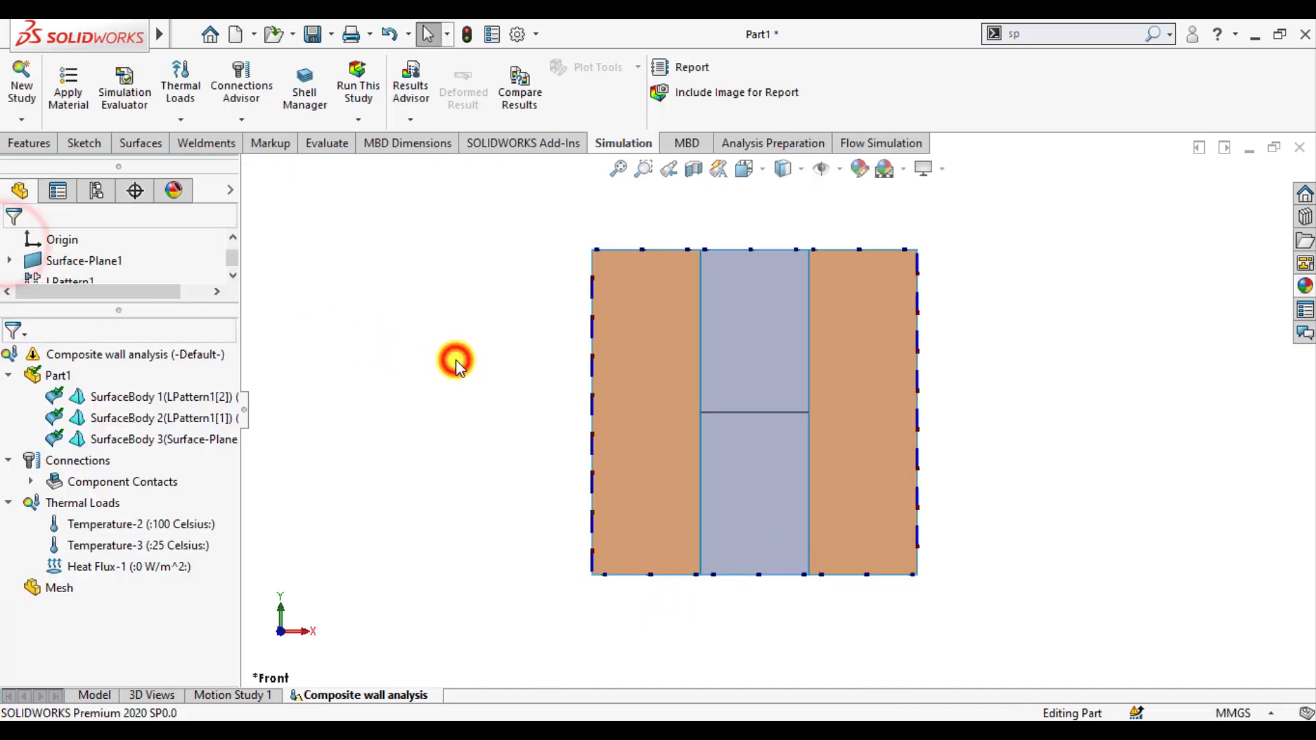
Step: Run the thermal study to get the Thermal1 plot spanning 298.1 to 373.1 K
{"action": "left_click", "coordinate": [353, 79]}
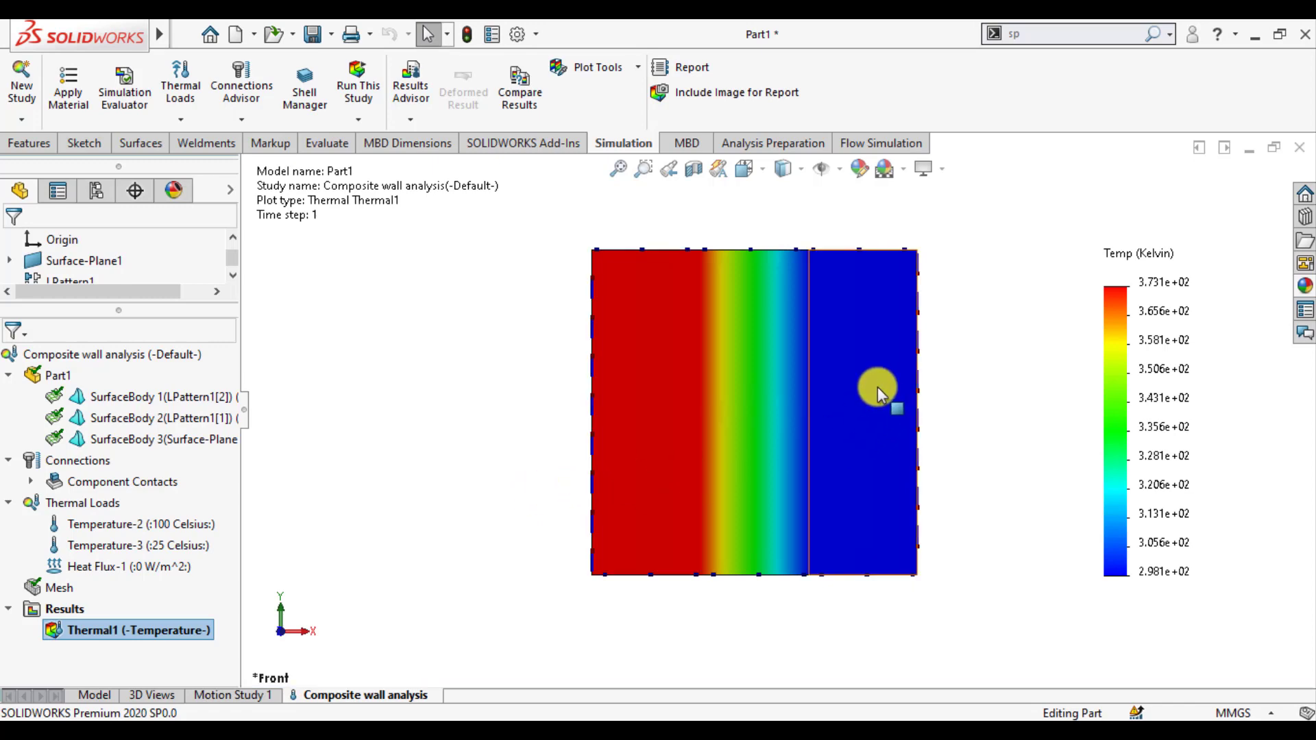
{"action": "scroll", "coordinate": [878, 387], "scroll_direction": "up", "scroll_amount": 1}
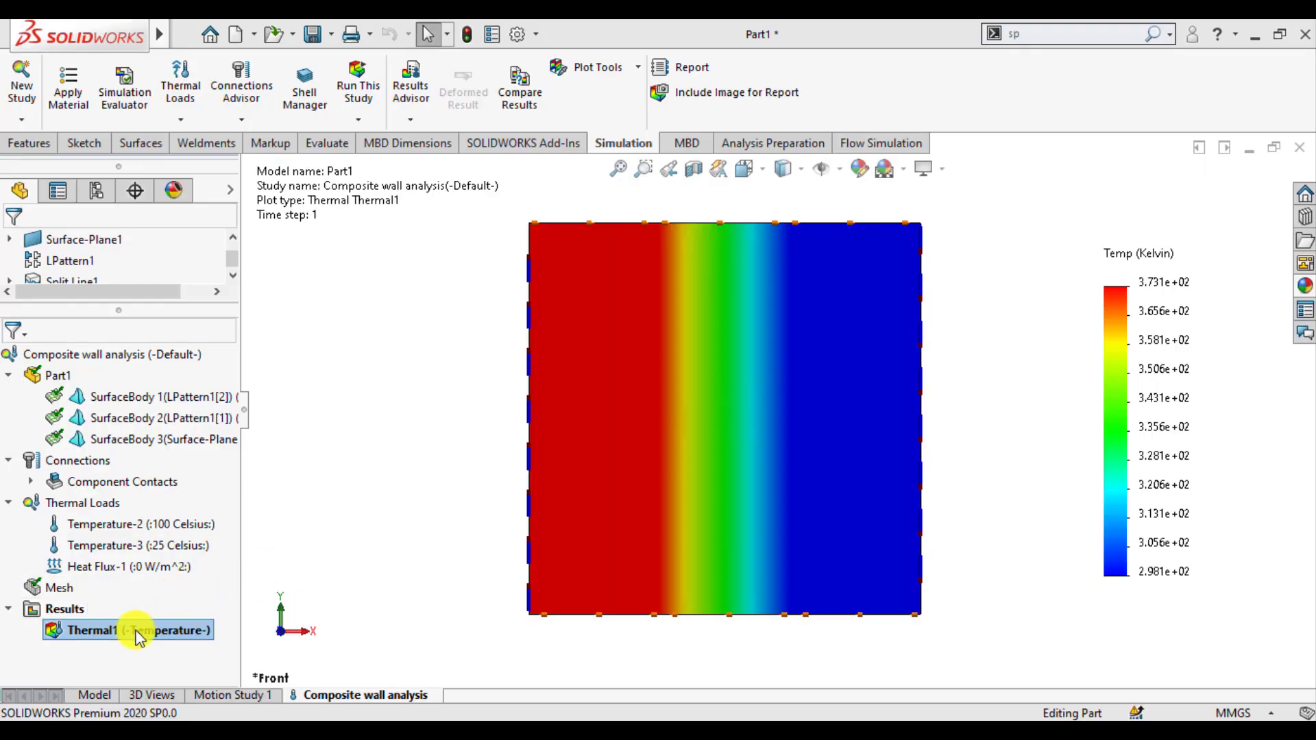
Step: Set the Thermal1 plot to Celsius units with a floating number format for the legend
{"action": "right_click", "coordinate": [139, 636]}
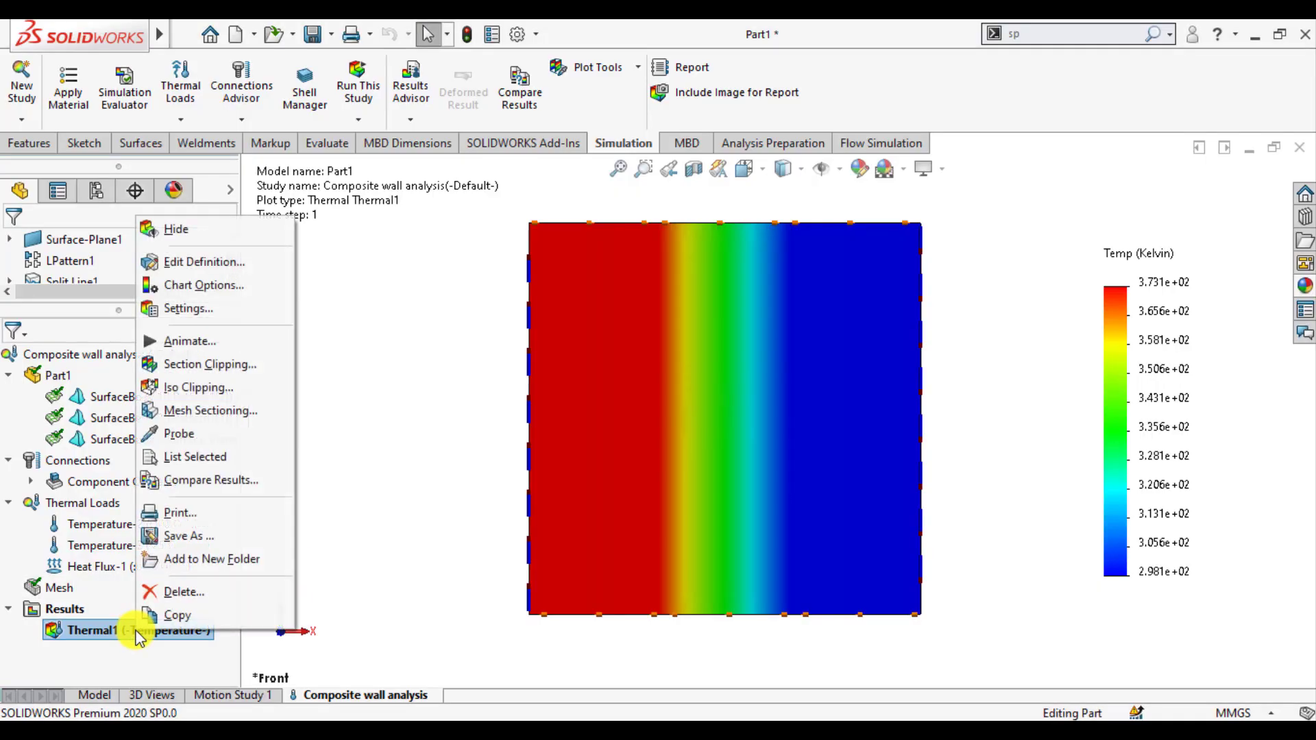
{"action": "left_click", "coordinate": [223, 262]}
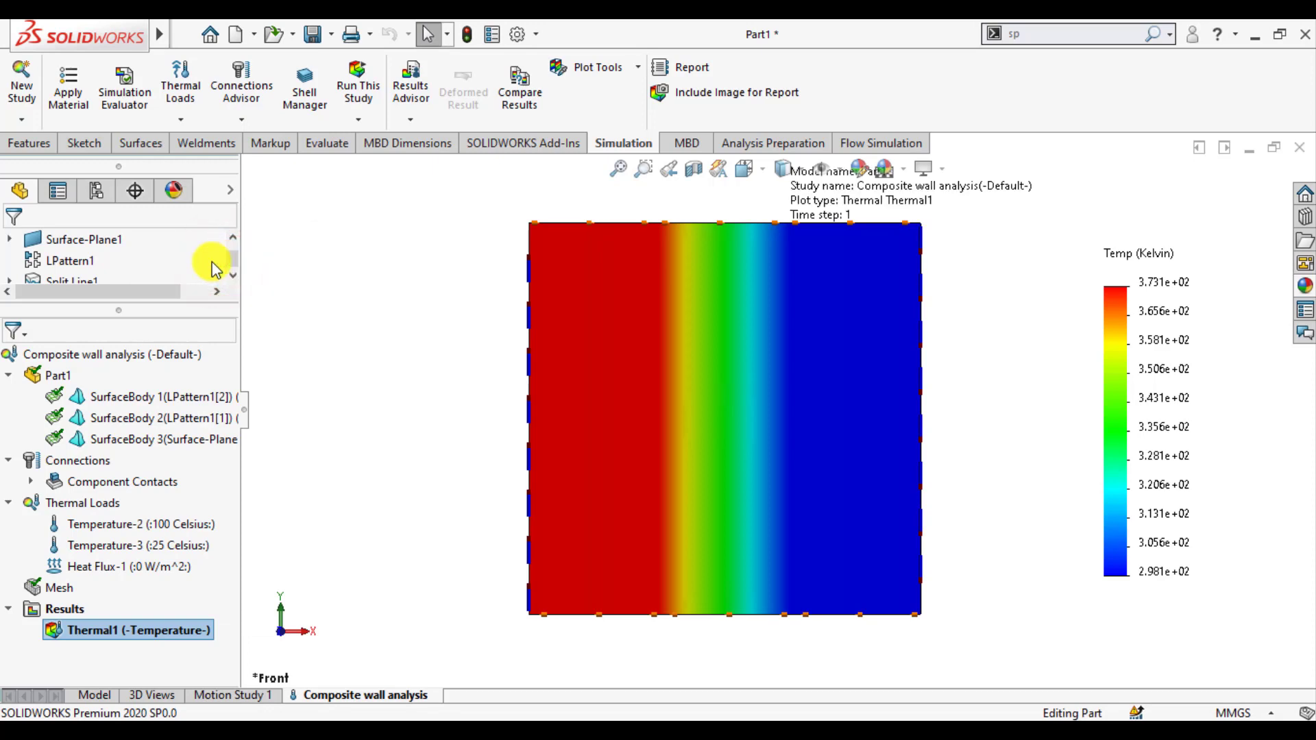
{"action": "left_click", "coordinate": [92, 375]}
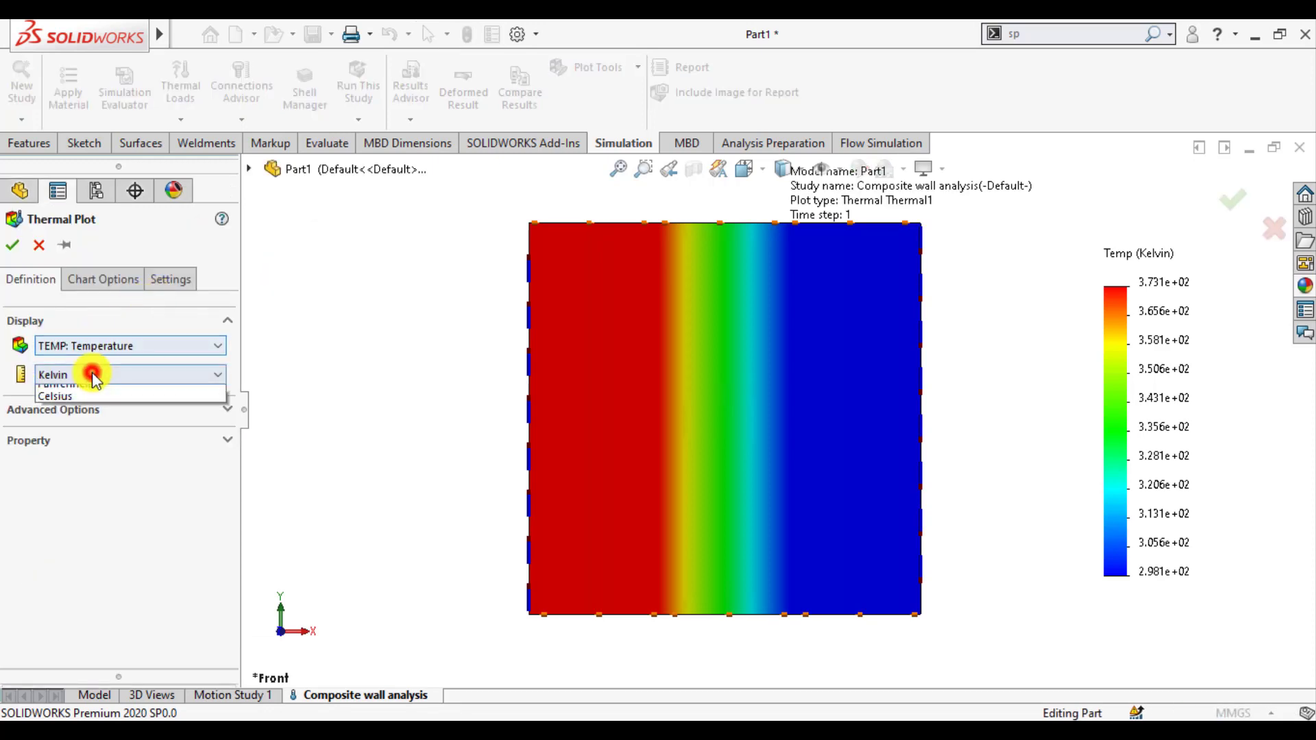
{"action": "left_click", "coordinate": [74, 411]}
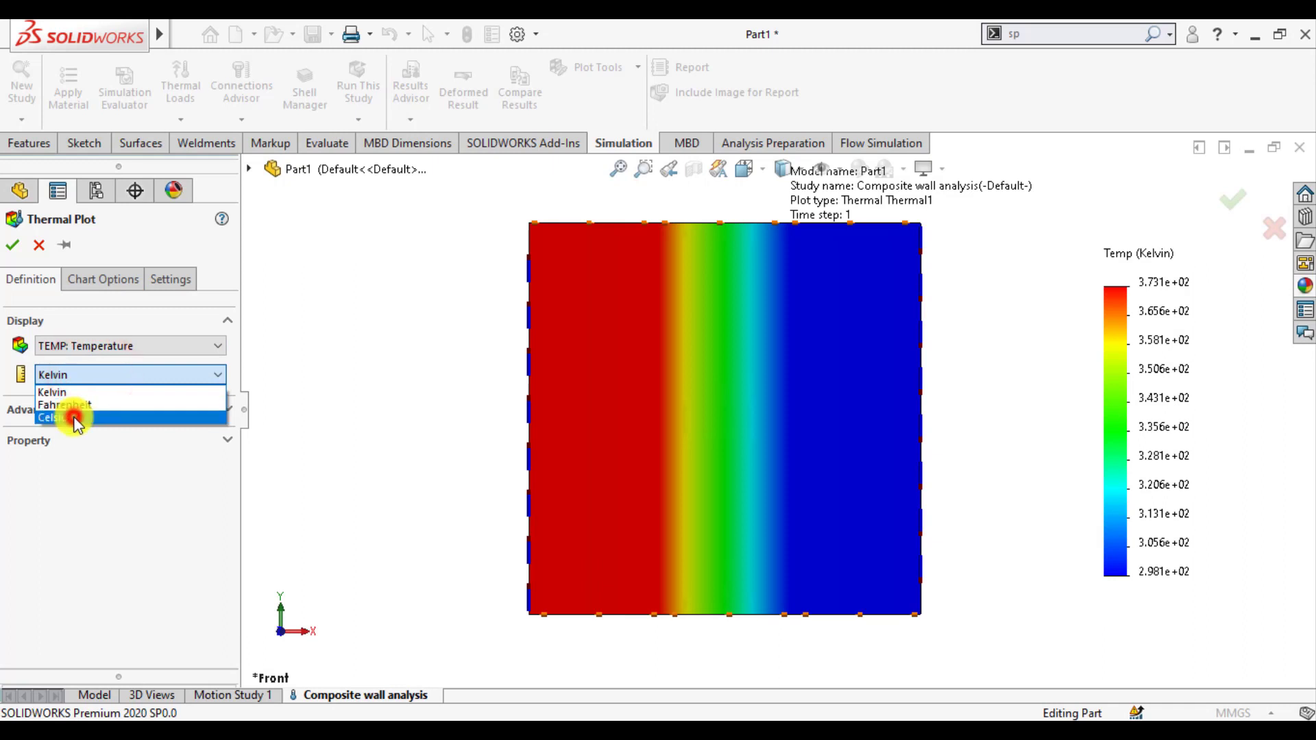
{"action": "left_click", "coordinate": [83, 283]}
{"action": "scroll", "coordinate": [45, 452], "scroll_direction": "down", "scroll_amount": 3}
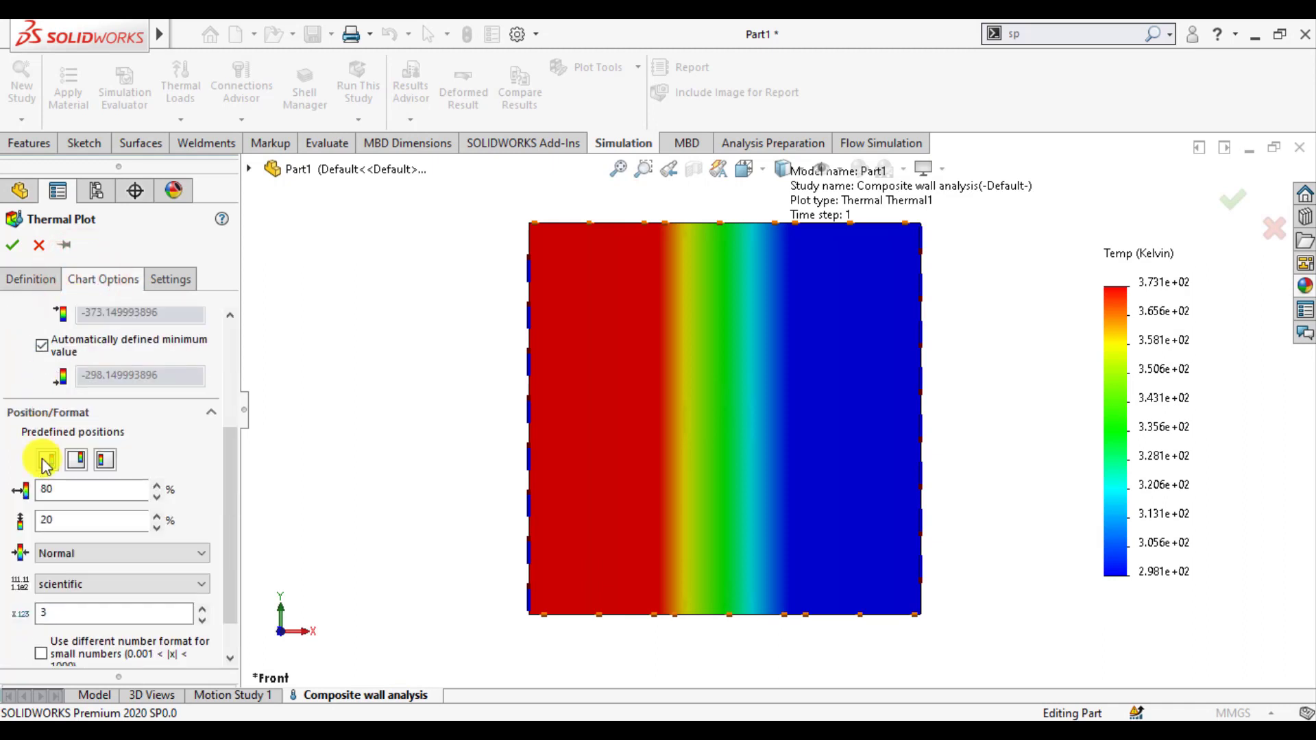
{"action": "left_click", "coordinate": [66, 586]}
{"action": "left_click", "coordinate": [63, 616]}
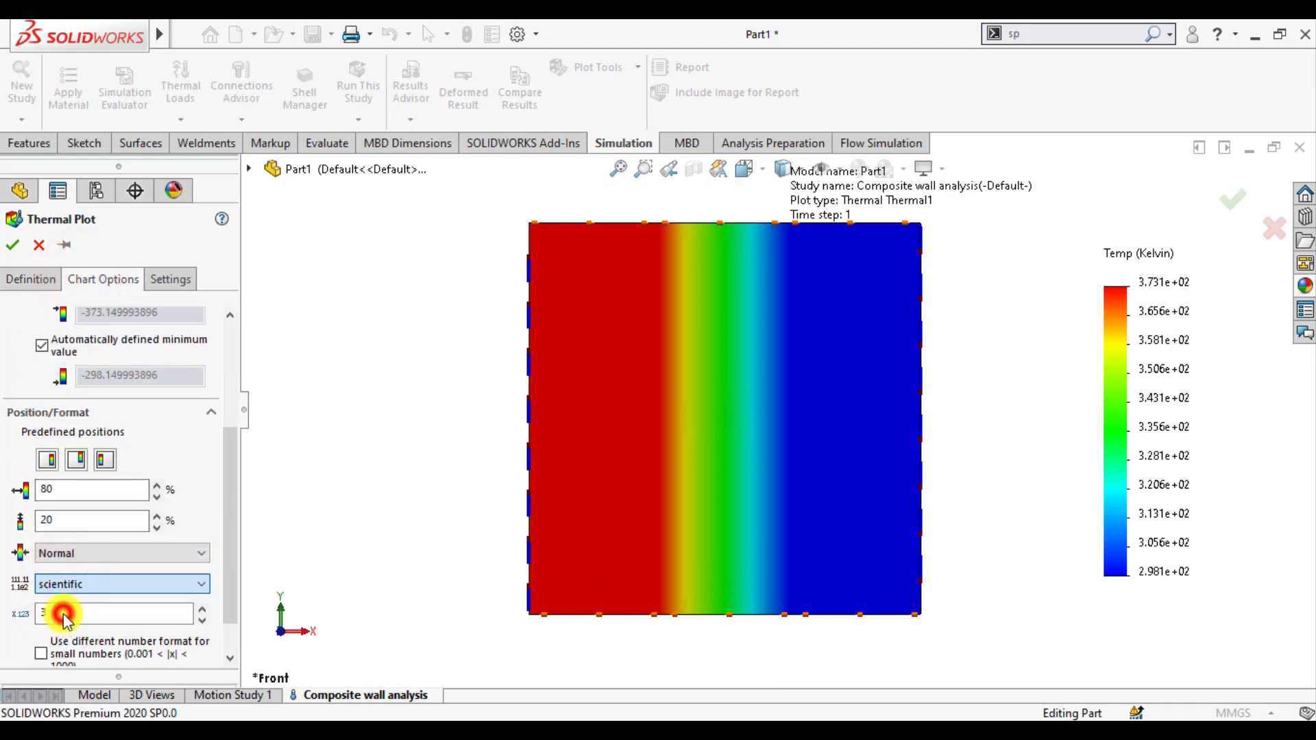
{"action": "left_click", "coordinate": [15, 248]}
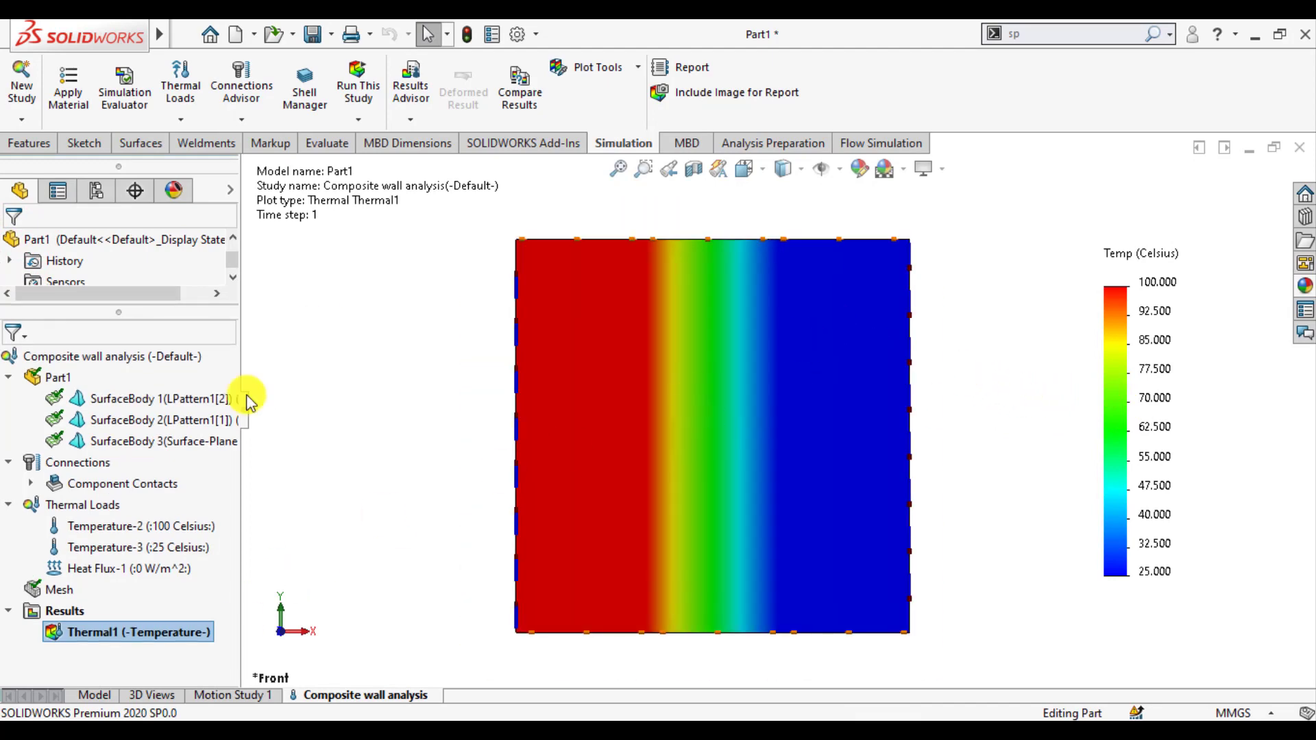
Step: Probe Thermal1 along the wall's middle horizontal edge and graph temperature against distance
{"action": "right_click", "coordinate": [95, 628]}
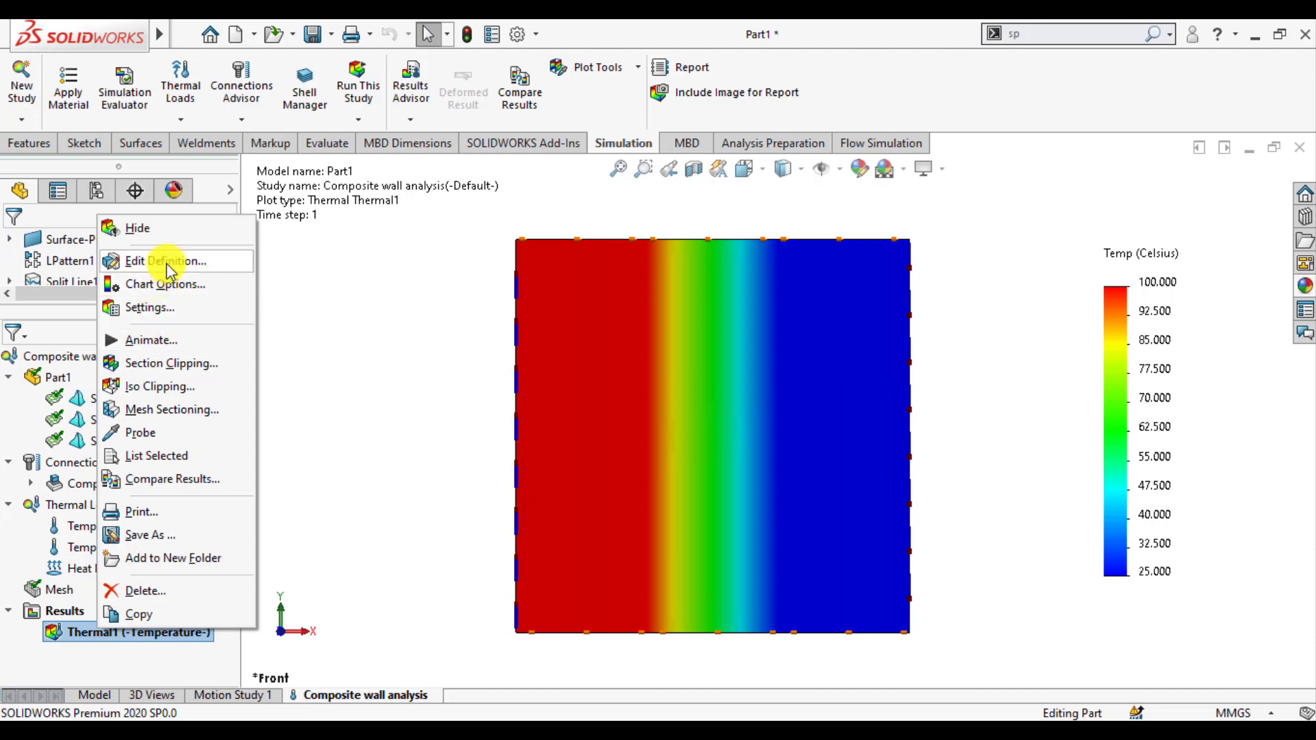
{"action": "left_click", "coordinate": [139, 434]}
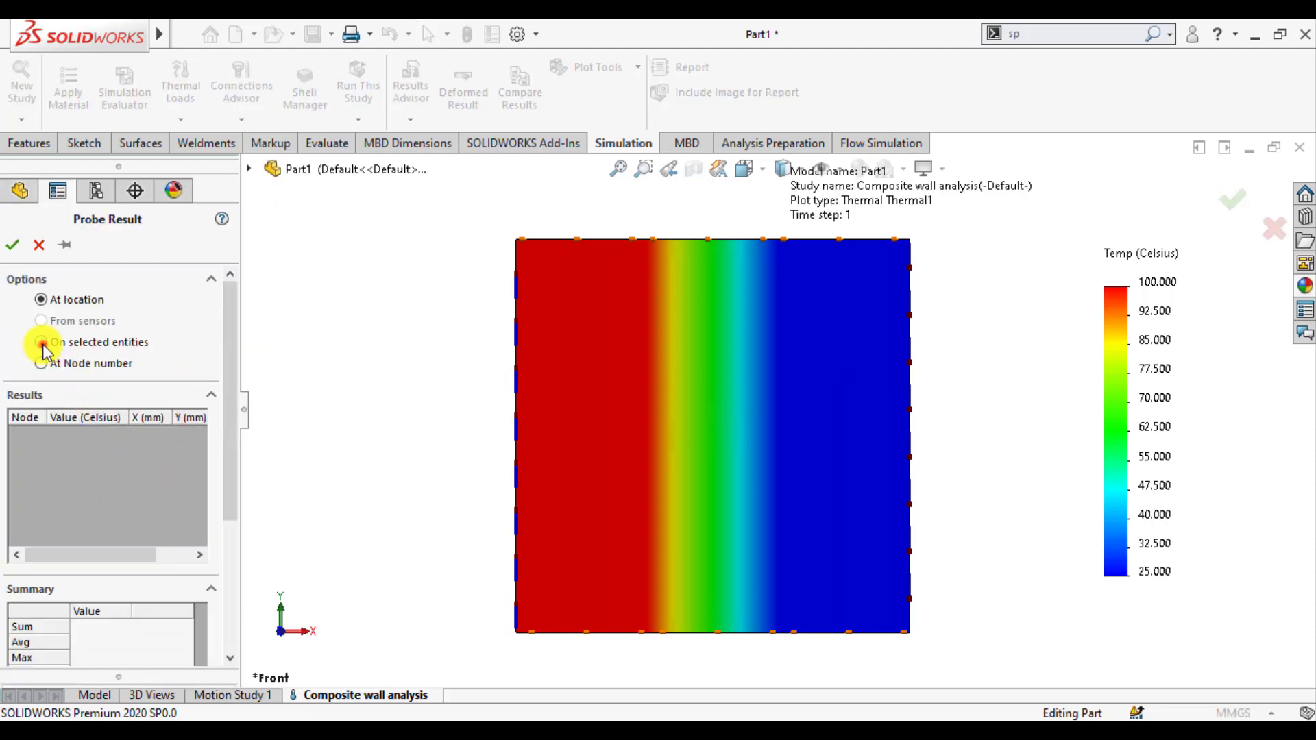
{"action": "left_click", "coordinate": [42, 342]}
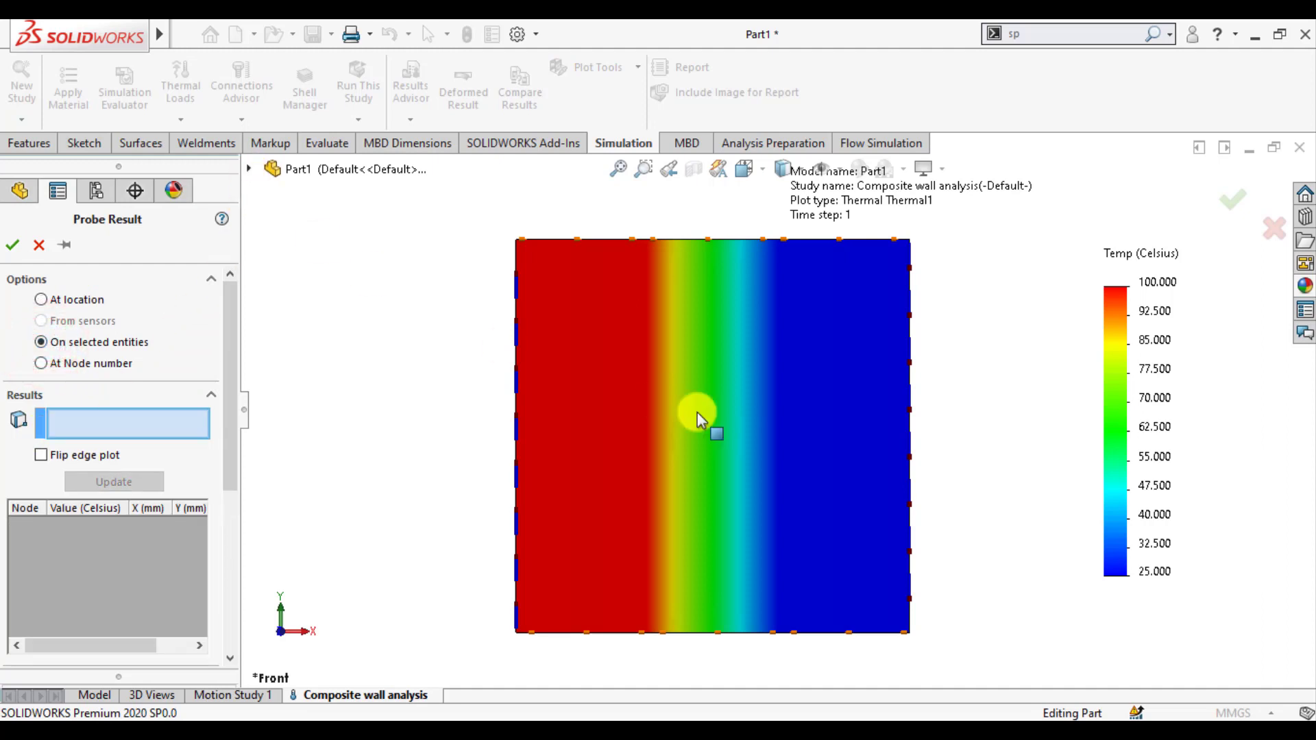
{"action": "left_click", "coordinate": [707, 438]}
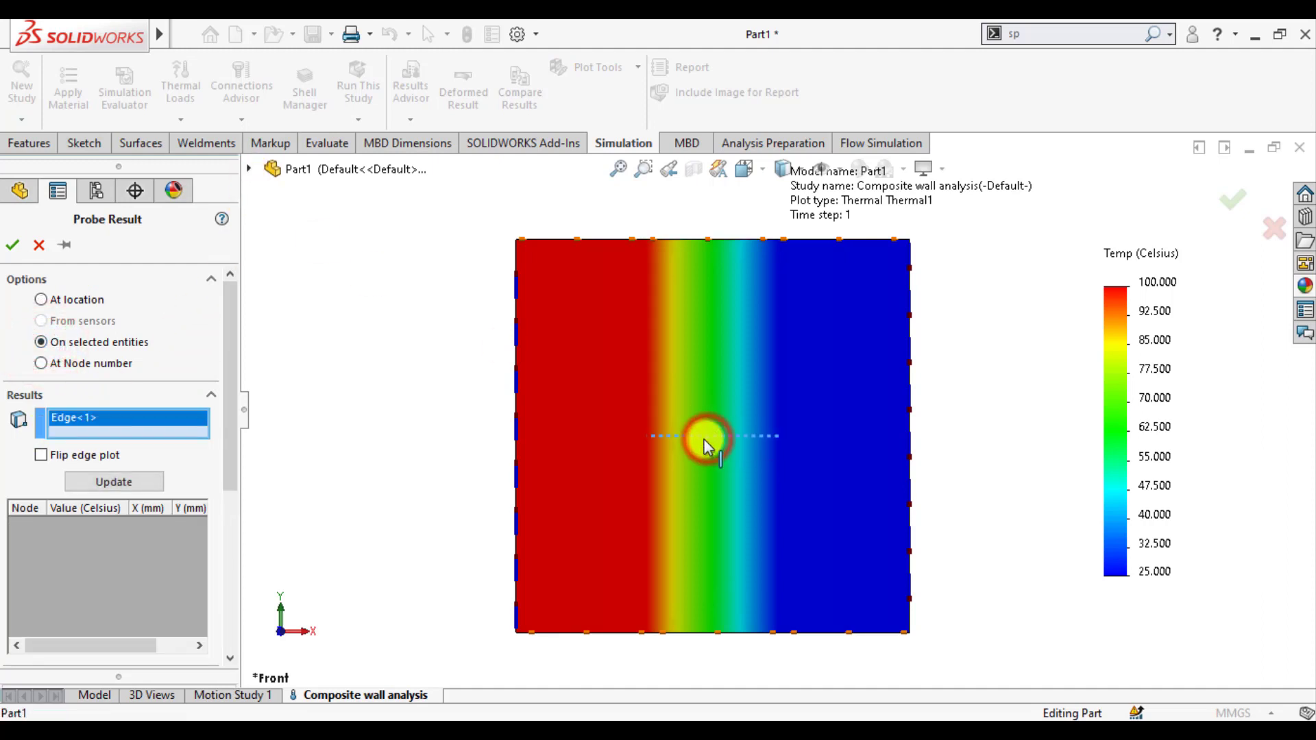
{"action": "left_click", "coordinate": [105, 480]}
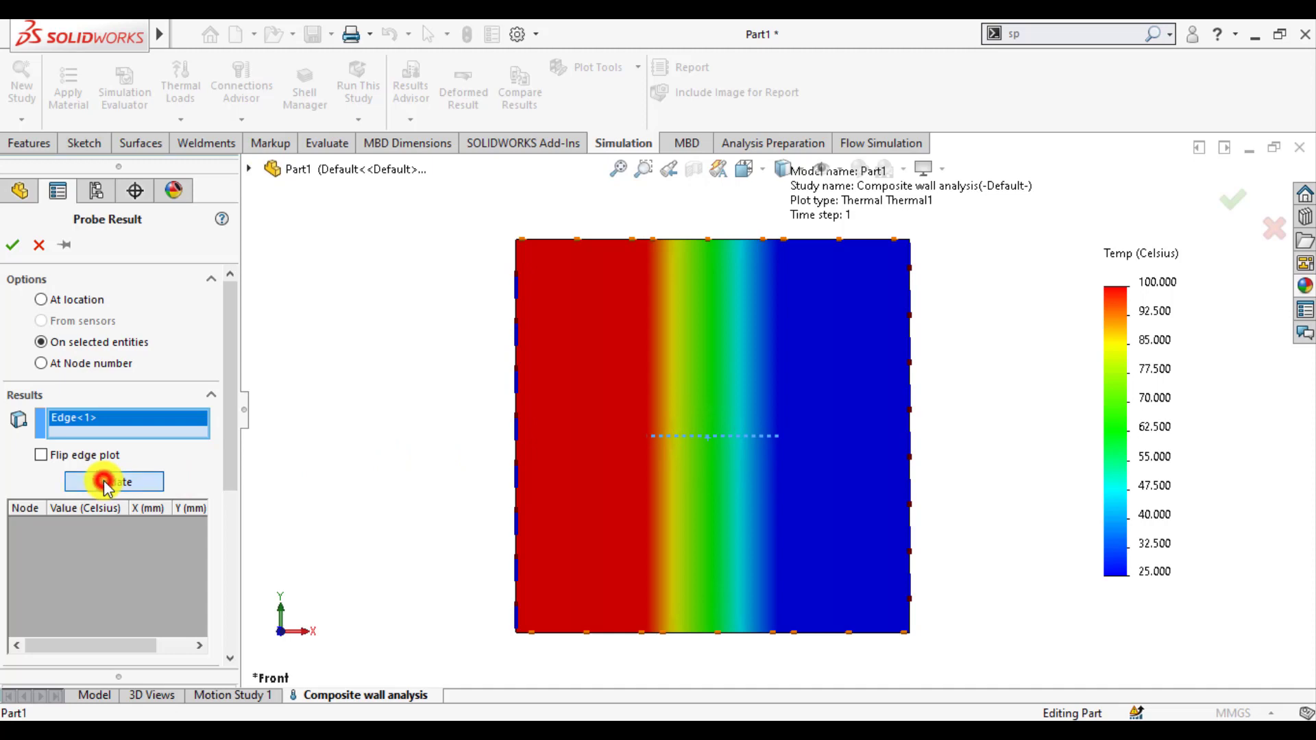
{"action": "left_click_drag", "start_coordinate": [227, 445], "coordinate": [226, 582]}
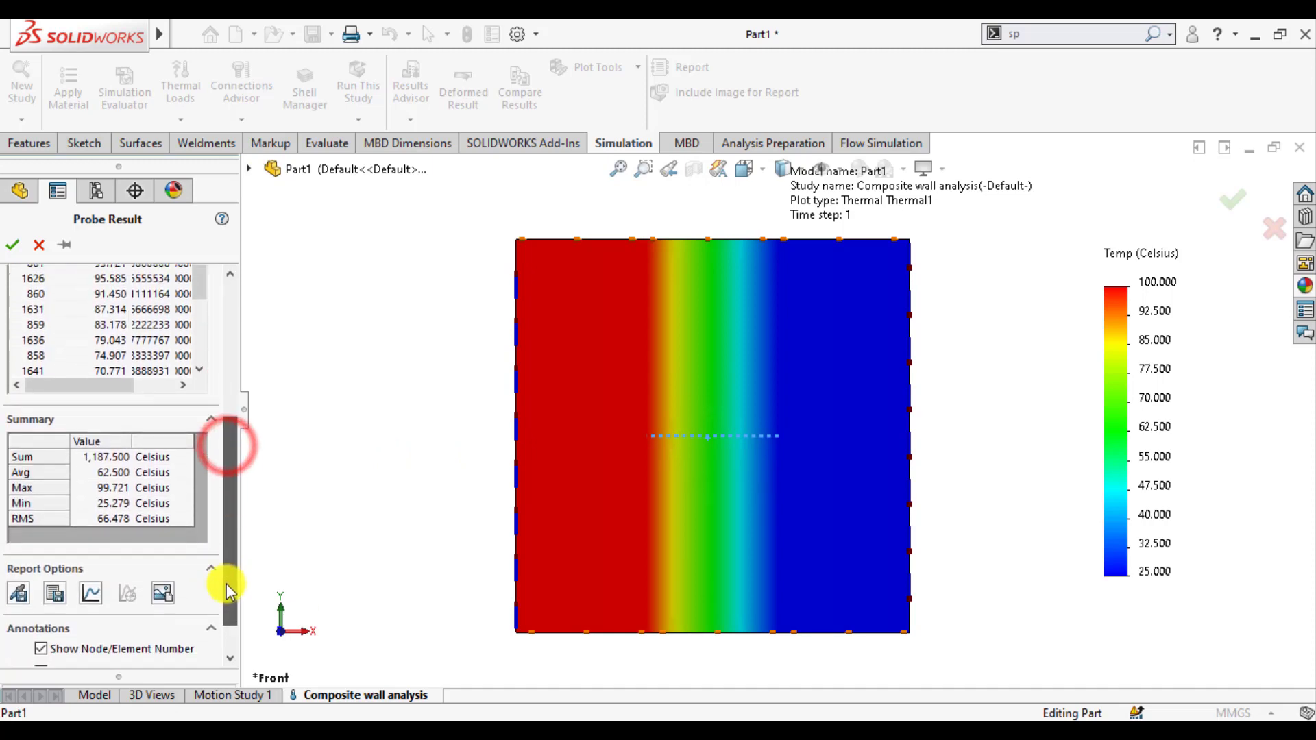
{"action": "left_click", "coordinate": [92, 570]}
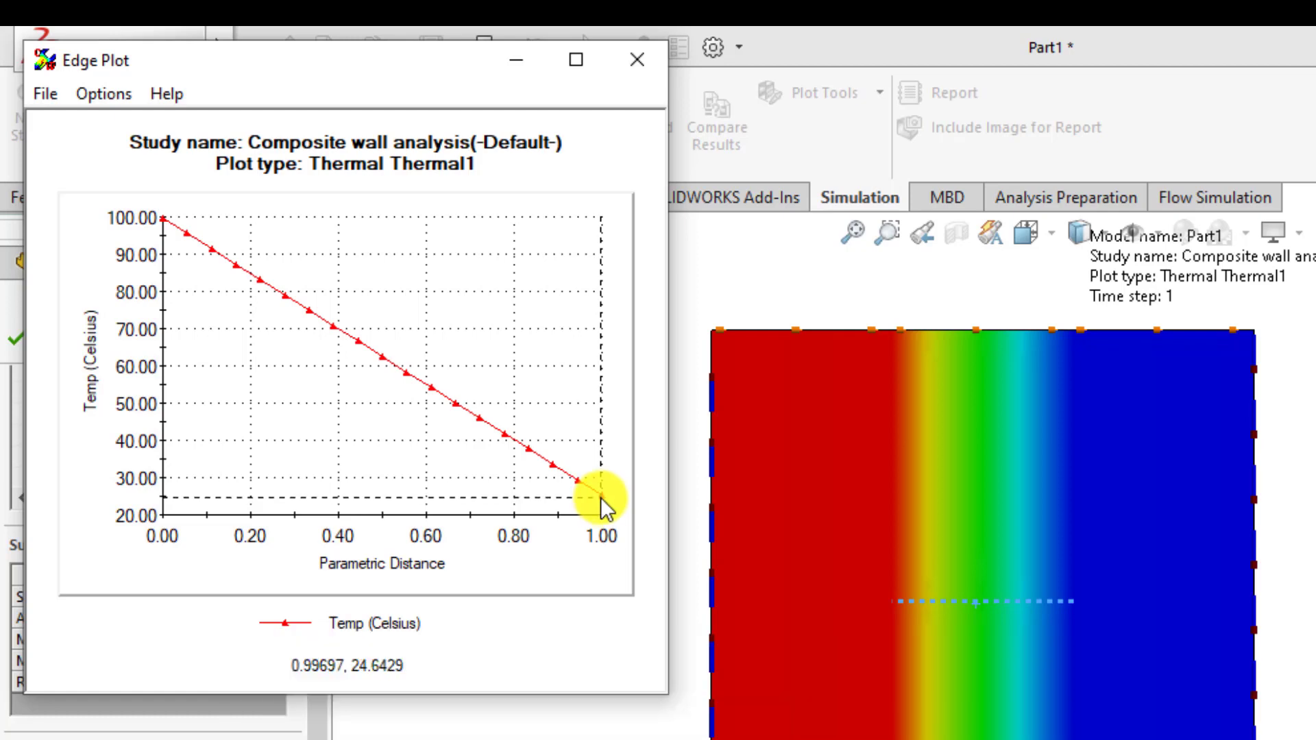
Step: Close the edge graph and probe, then attempt to animate the plot, which isn't supported
{"action": "left_click", "coordinate": [631, 59]}
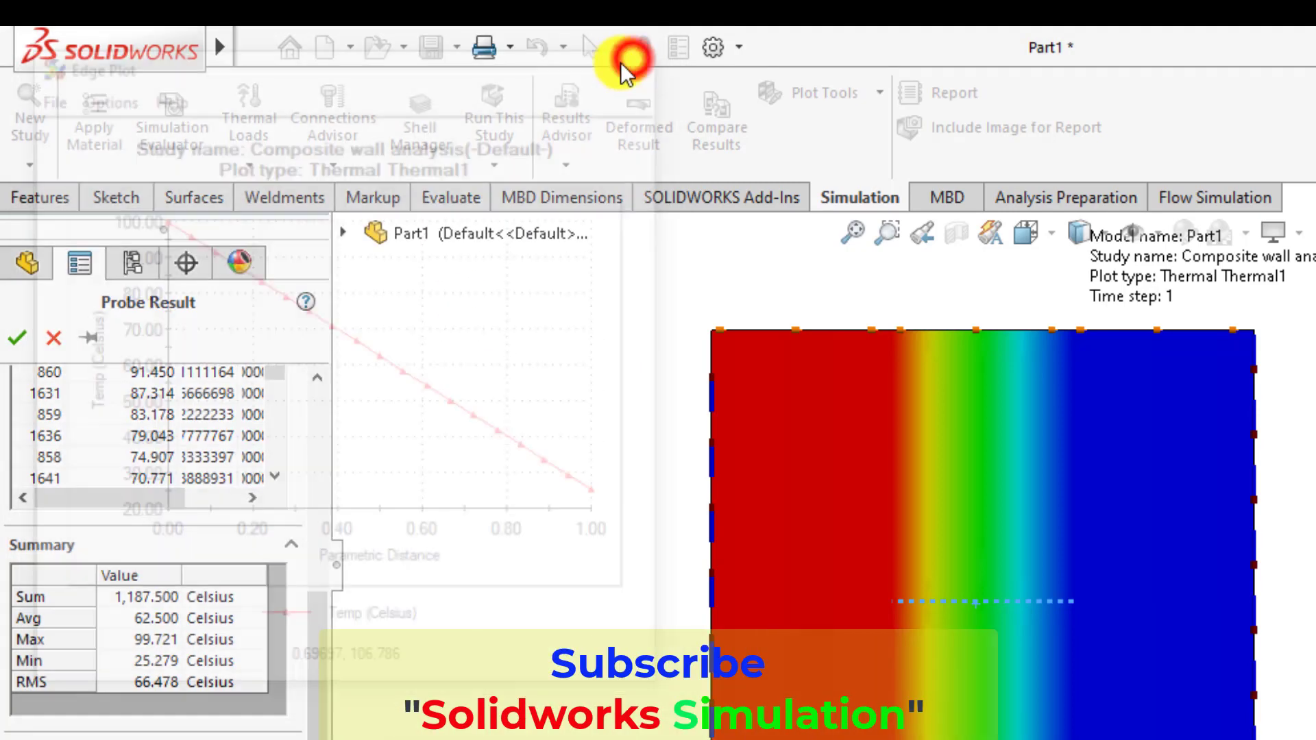
{"action": "left_click", "coordinate": [17, 338]}
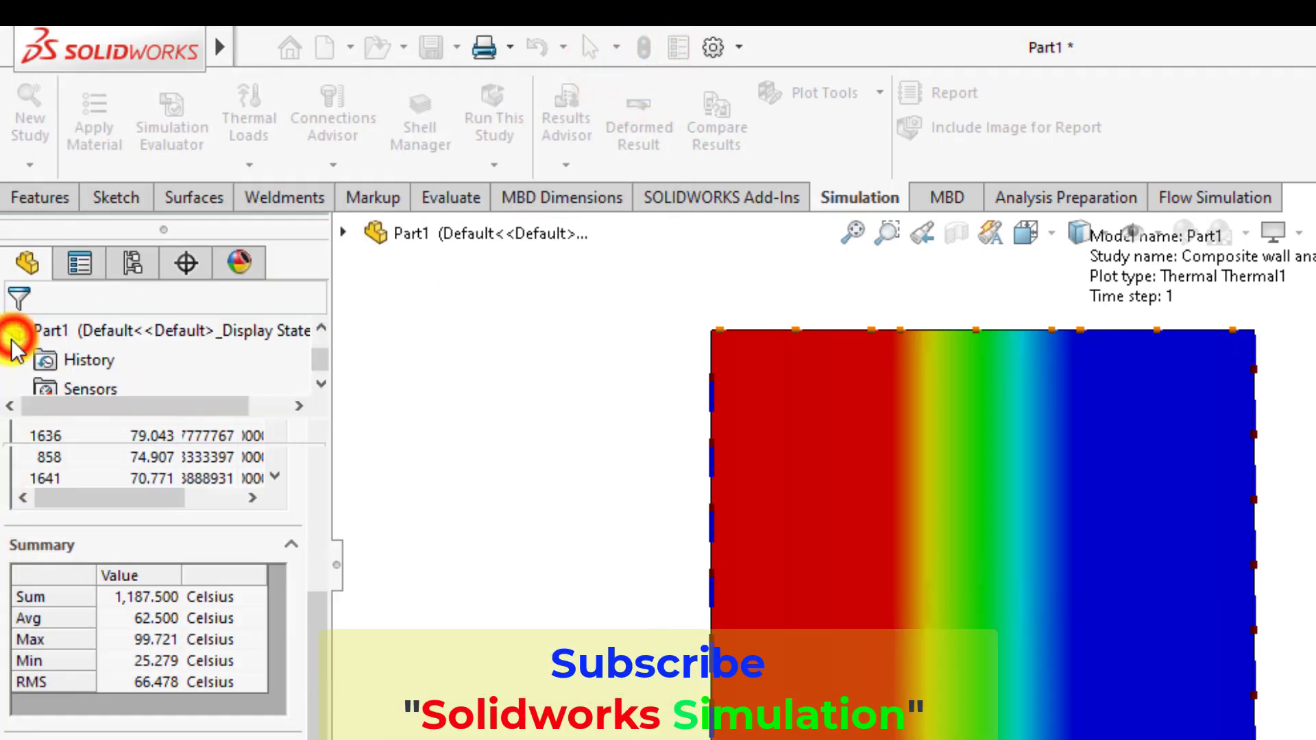
{"action": "right_click", "coordinate": [150, 733]}
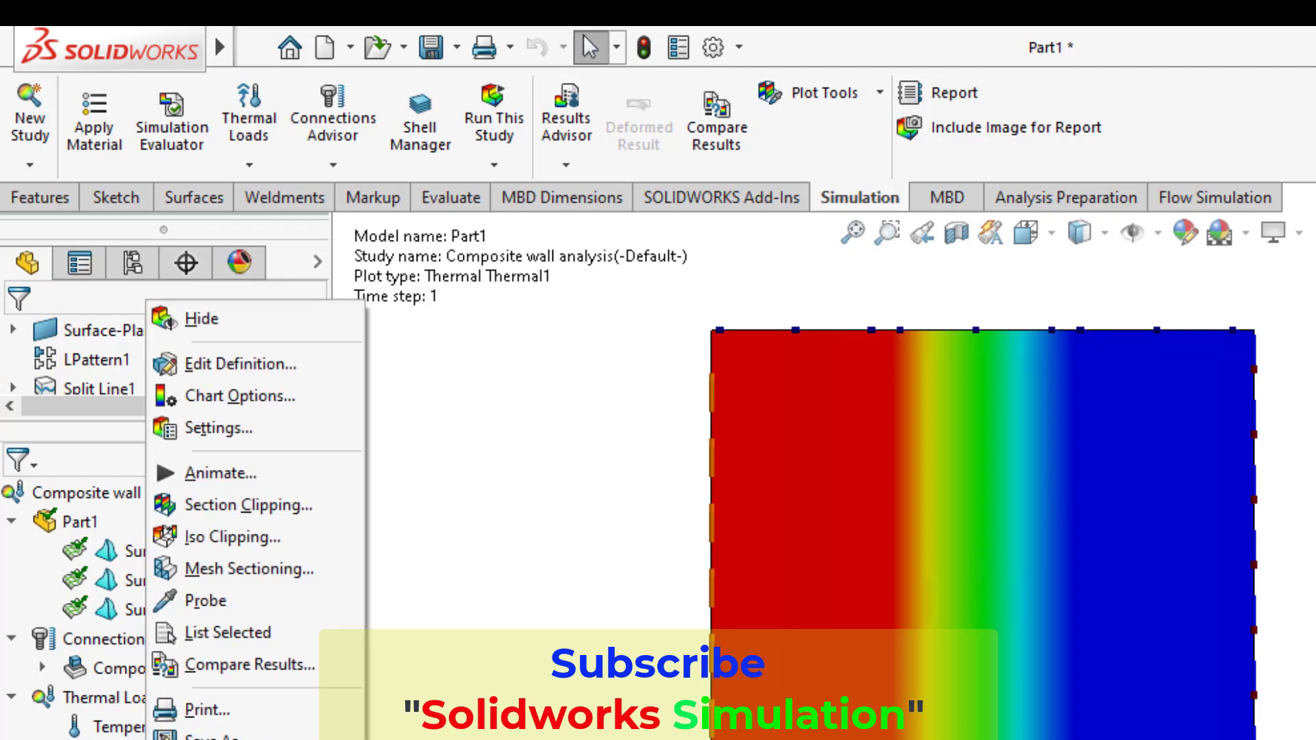
{"action": "left_click", "coordinate": [229, 470]}
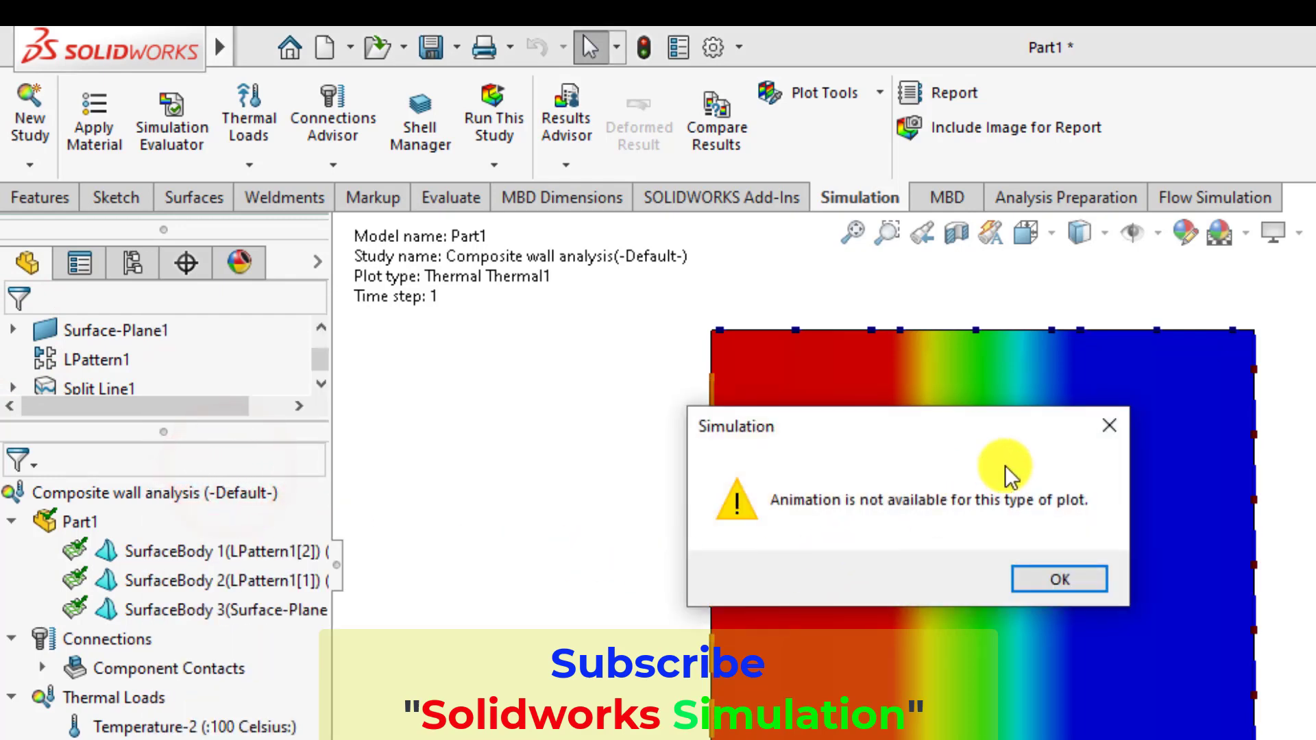
{"action": "left_click", "coordinate": [1106, 426]}
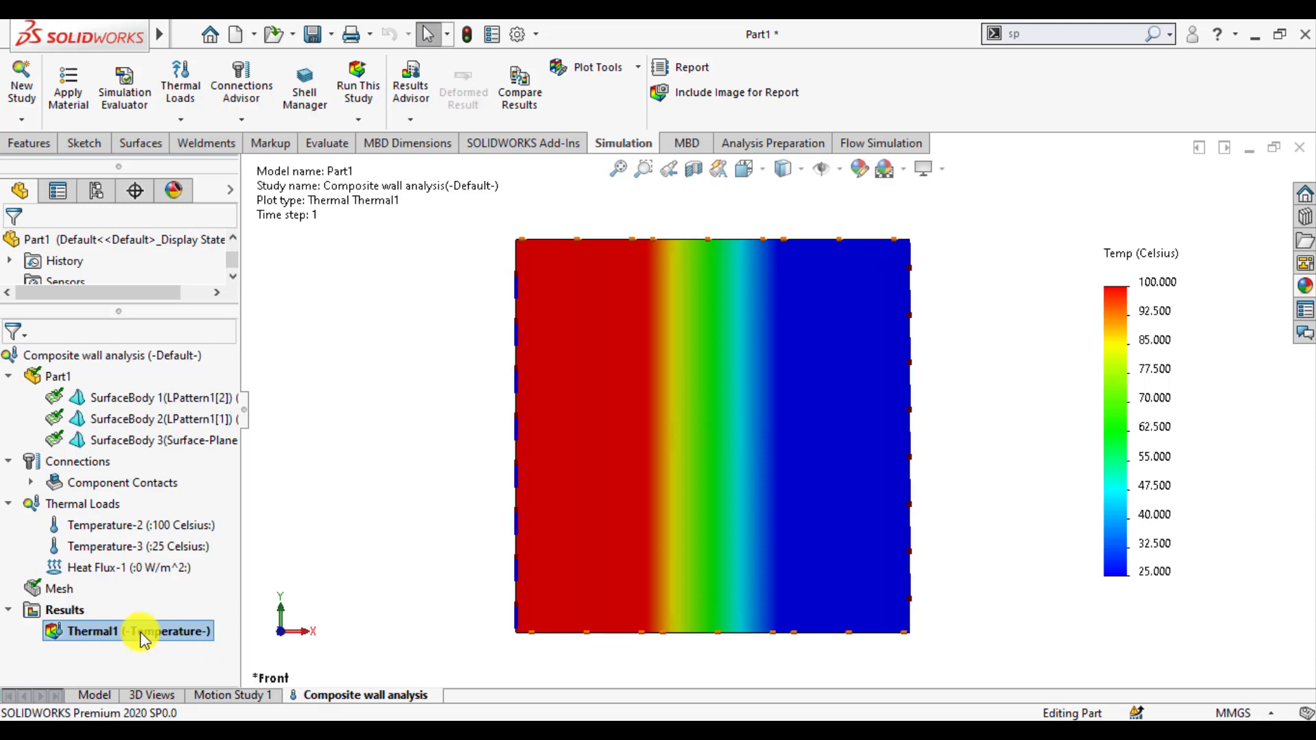
{"action": "right_click", "coordinate": [141, 633]}
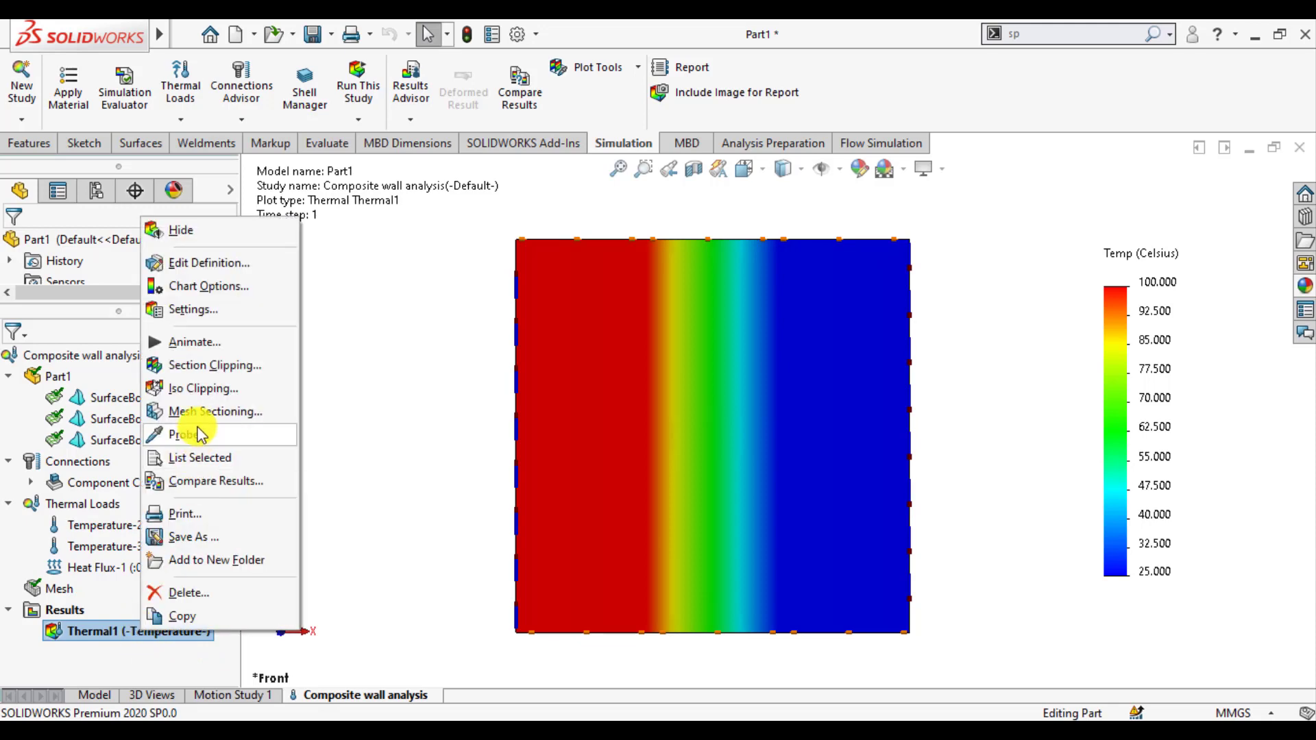
Step: Probe four mid-height points from the hot left face into the yellow-green region, moving labels aside
{"action": "left_click", "coordinate": [188, 435]}
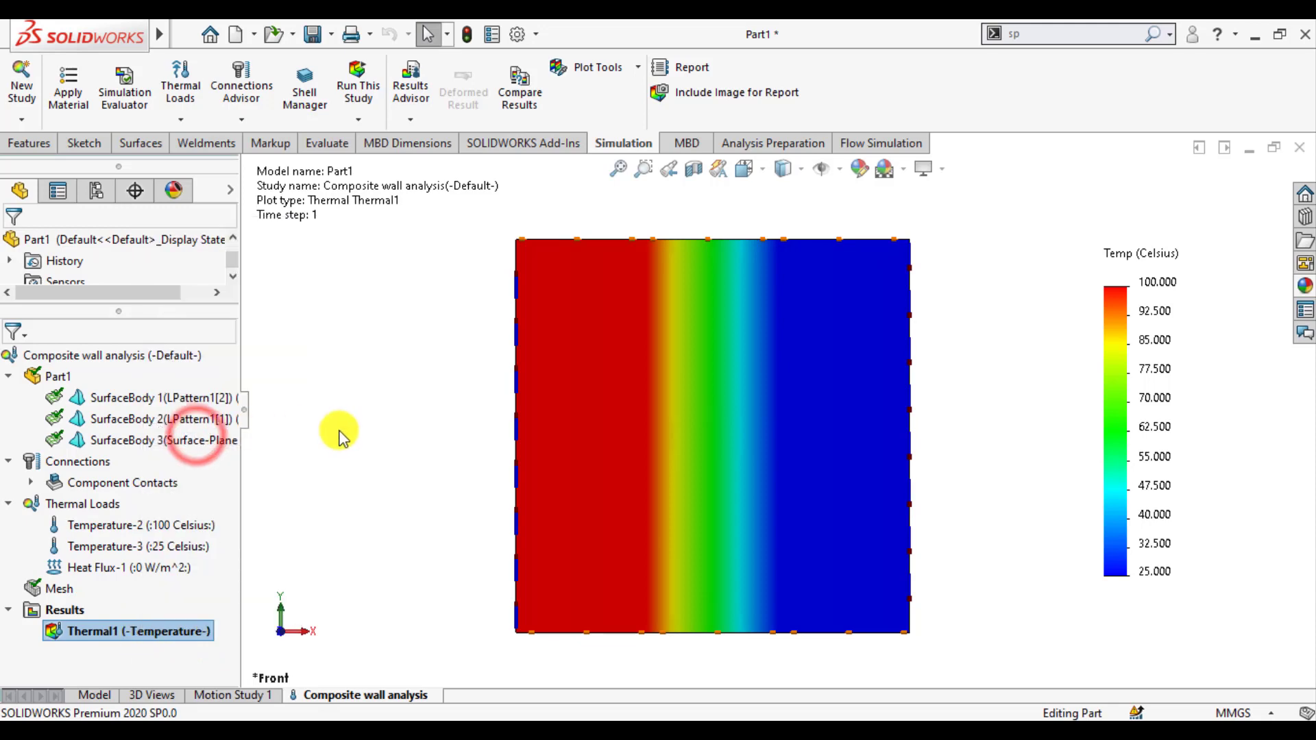
{"action": "left_click", "coordinate": [527, 451]}
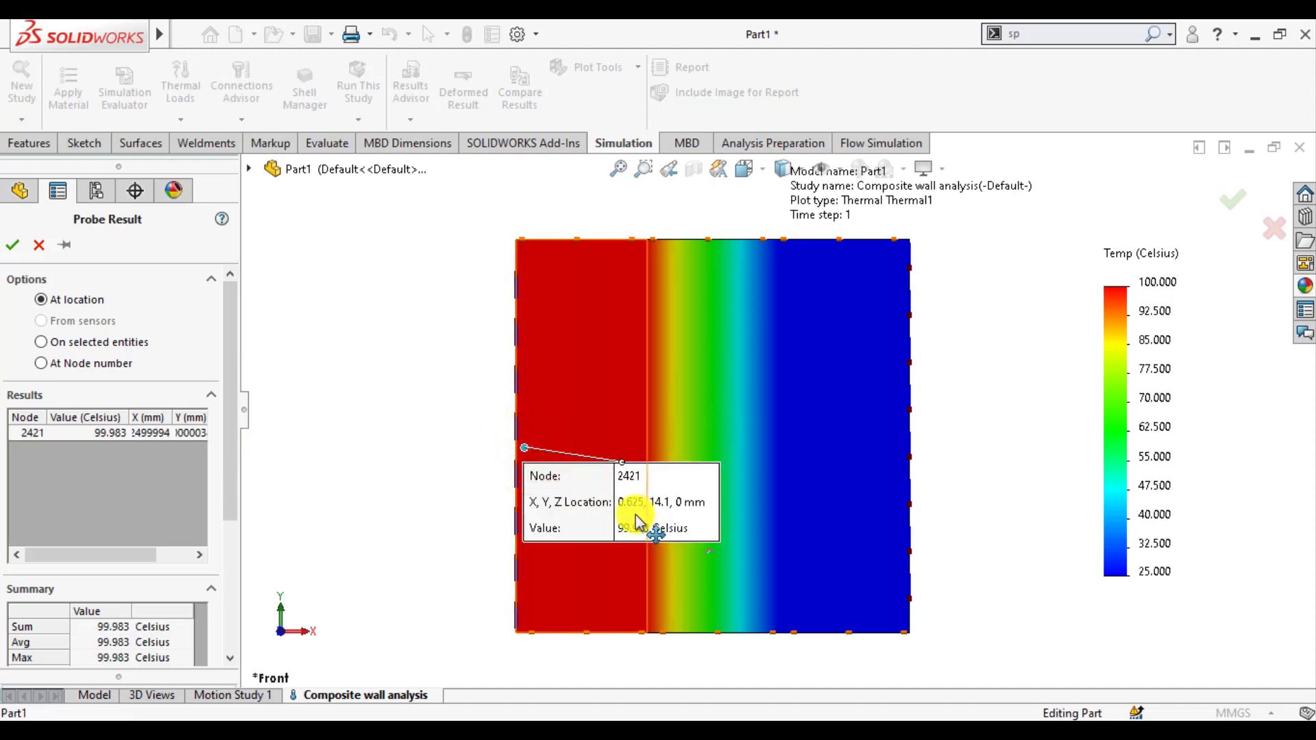
{"action": "left_click_drag", "start_coordinate": [620, 515], "coordinate": [320, 499]}
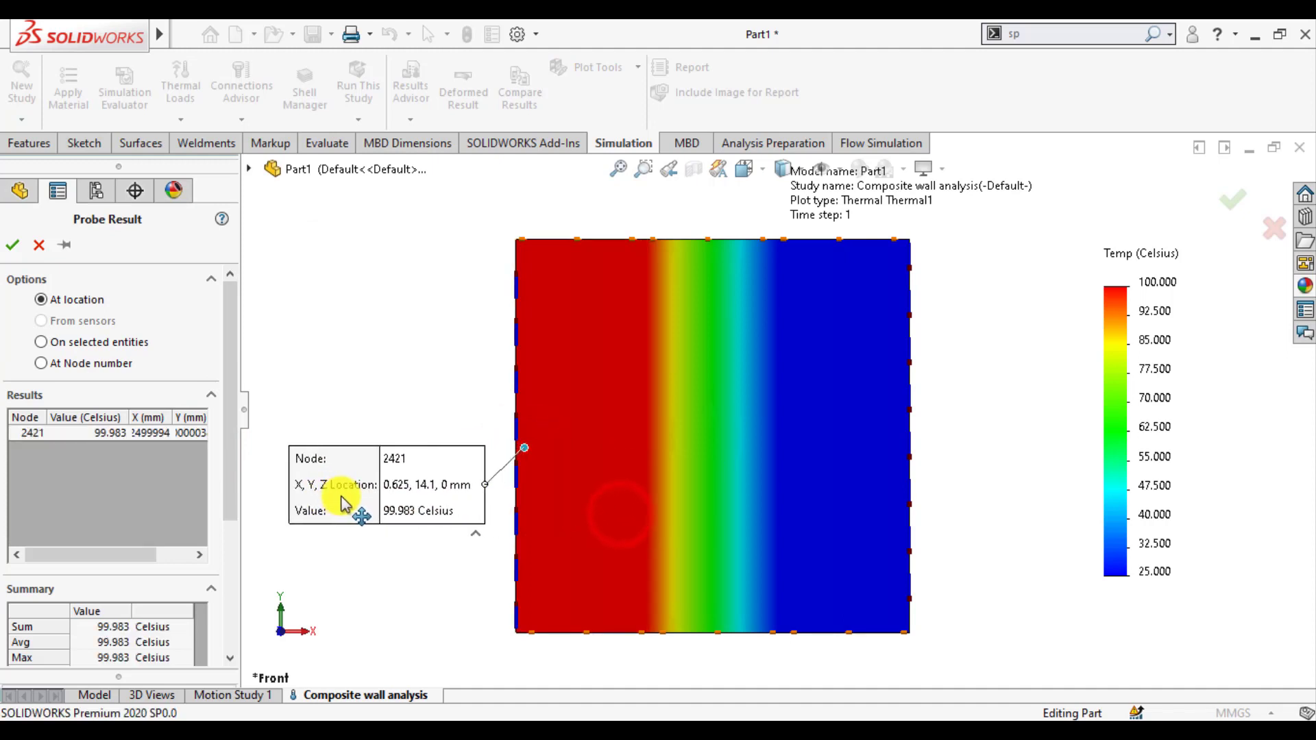
{"action": "left_click", "coordinate": [597, 444]}
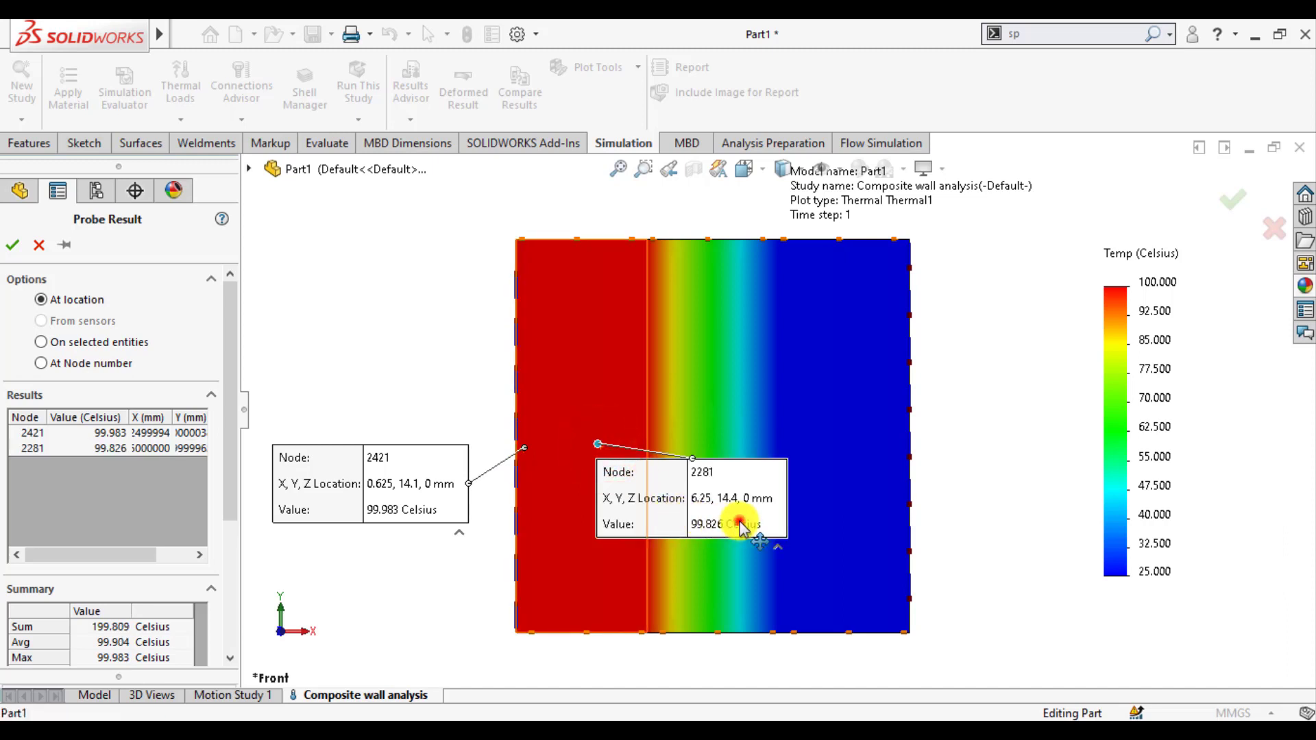
{"action": "left_click_drag", "start_coordinate": [740, 528], "coordinate": [560, 629]}
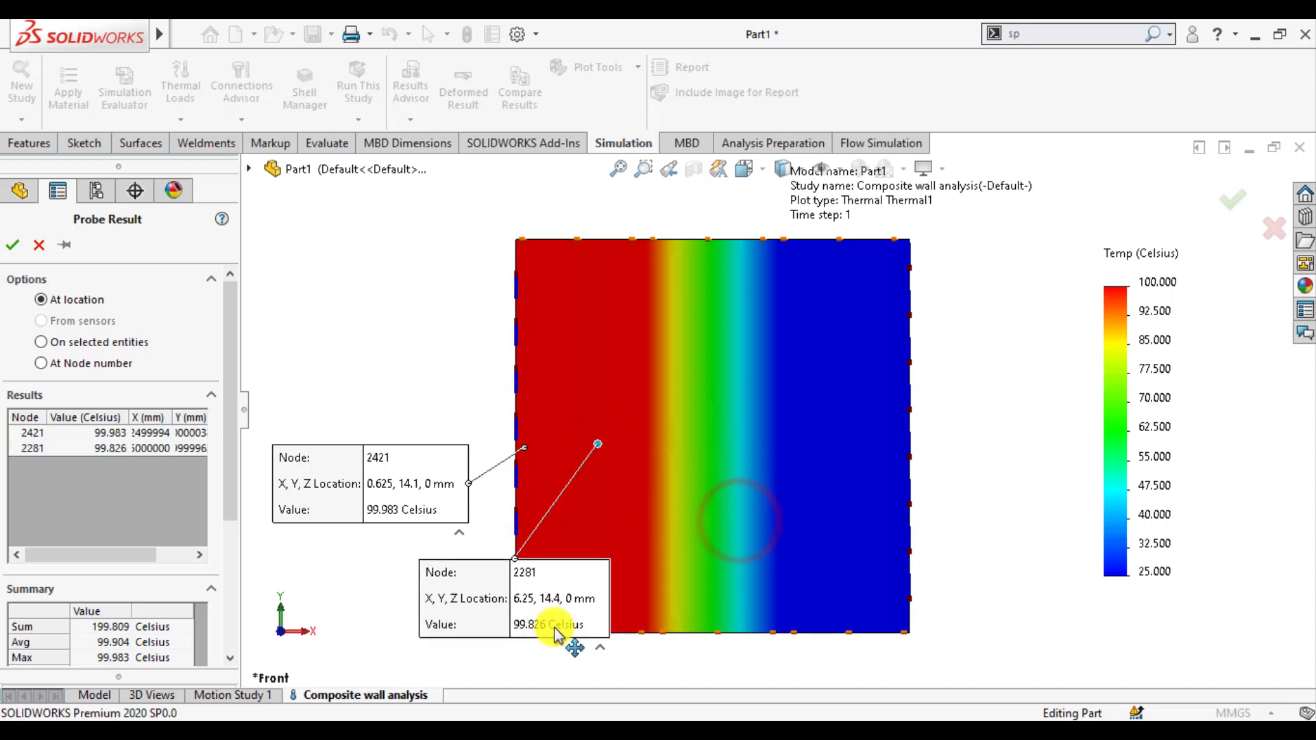
{"action": "left_click", "coordinate": [648, 442]}
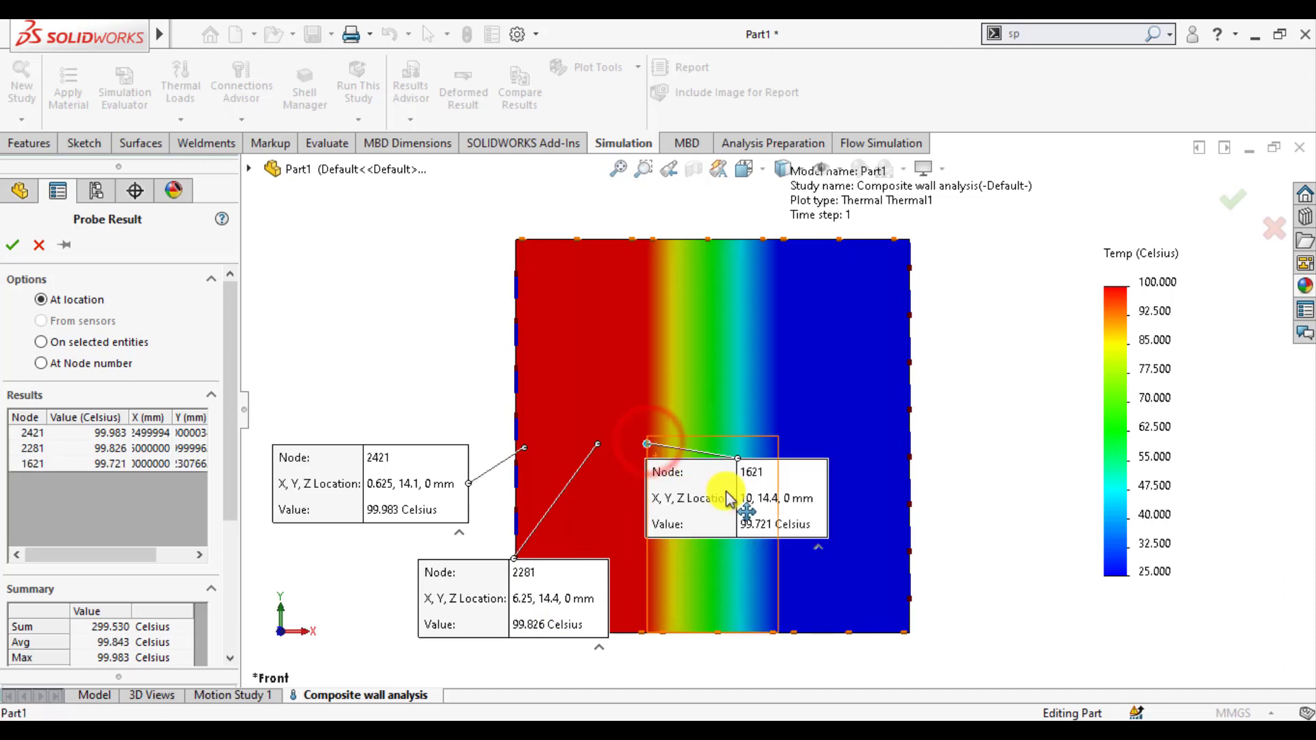
{"action": "left_click_drag", "start_coordinate": [748, 509], "coordinate": [739, 631]}
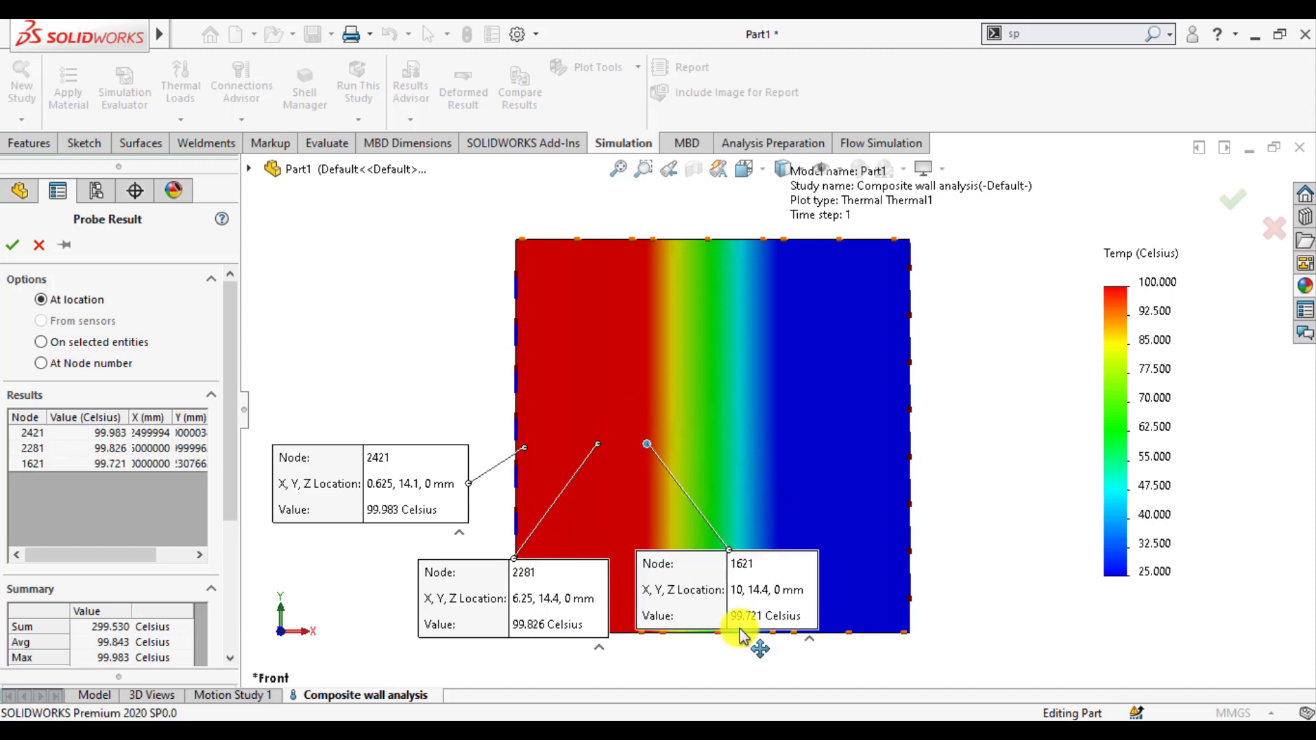
{"action": "left_click", "coordinate": [677, 448]}
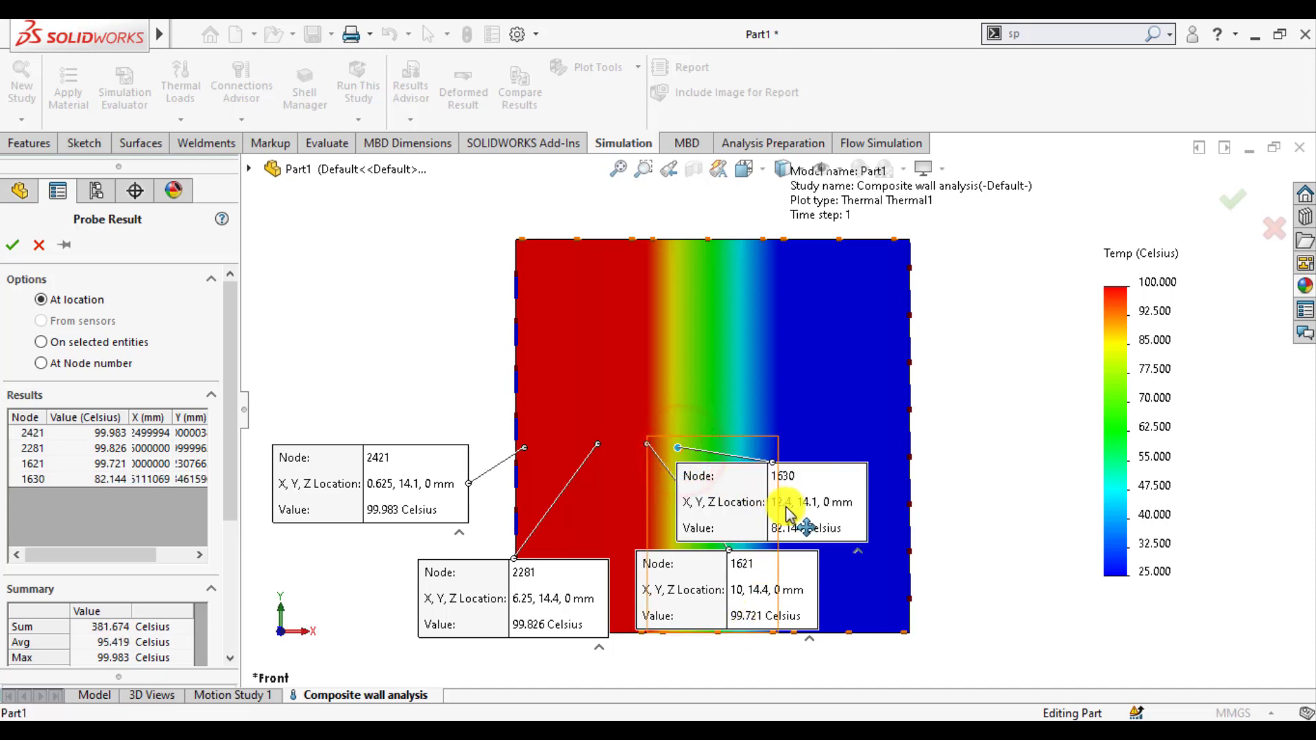
{"action": "mouse_move", "coordinate": [789, 505]}
{"action": "left_mouse_down"}
{"action": "mouse_move", "coordinate": [801, 395]}
{"action": "mouse_move", "coordinate": [779, 359]}
{"action": "left_mouse_up"}
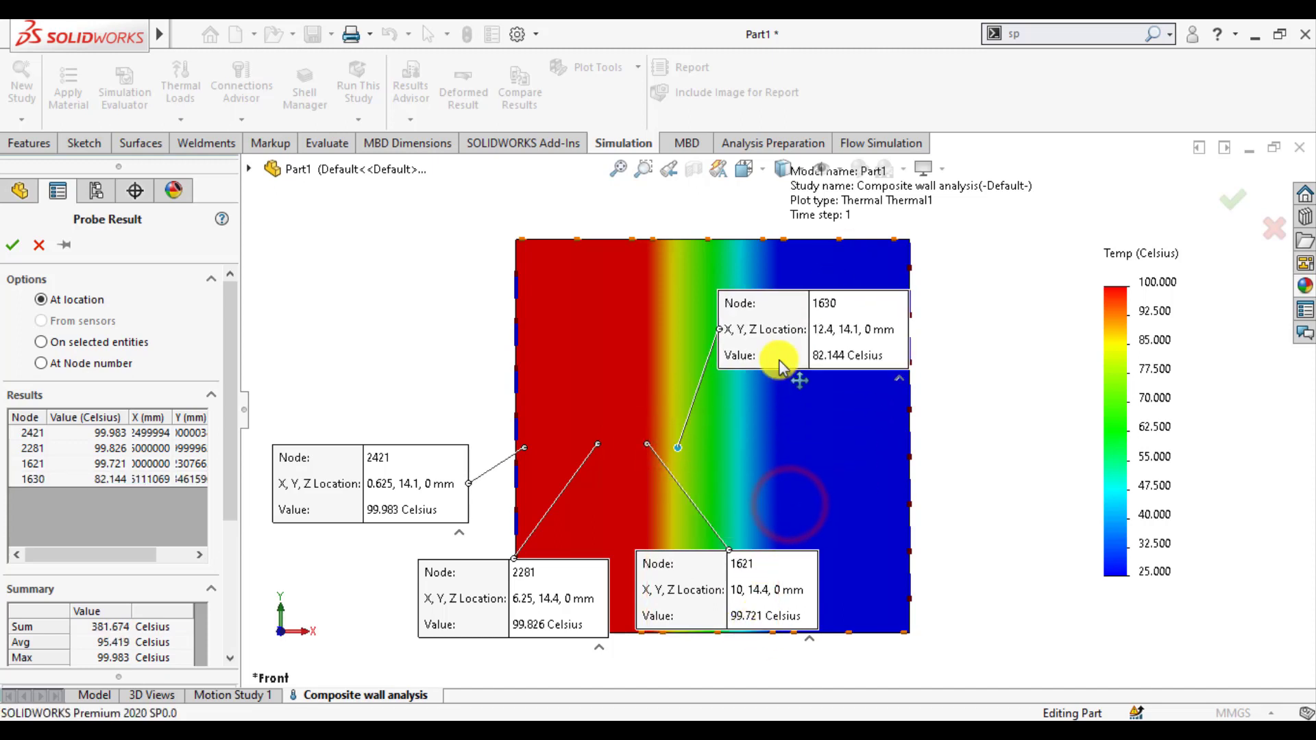
Step: Probe four more points through the blue layer to the cold face, then plot temperature by node
{"action": "left_click", "coordinate": [716, 448]}
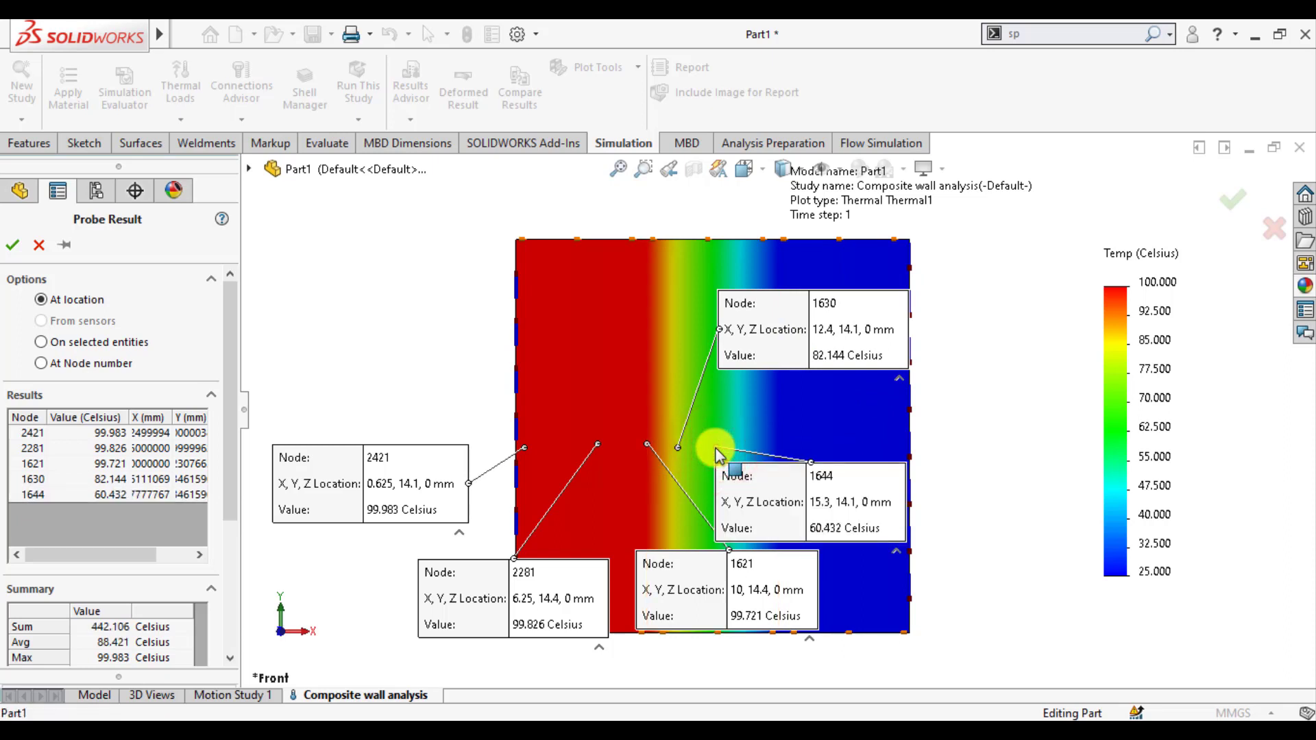
{"action": "left_click_drag", "start_coordinate": [808, 509], "coordinate": [1055, 624]}
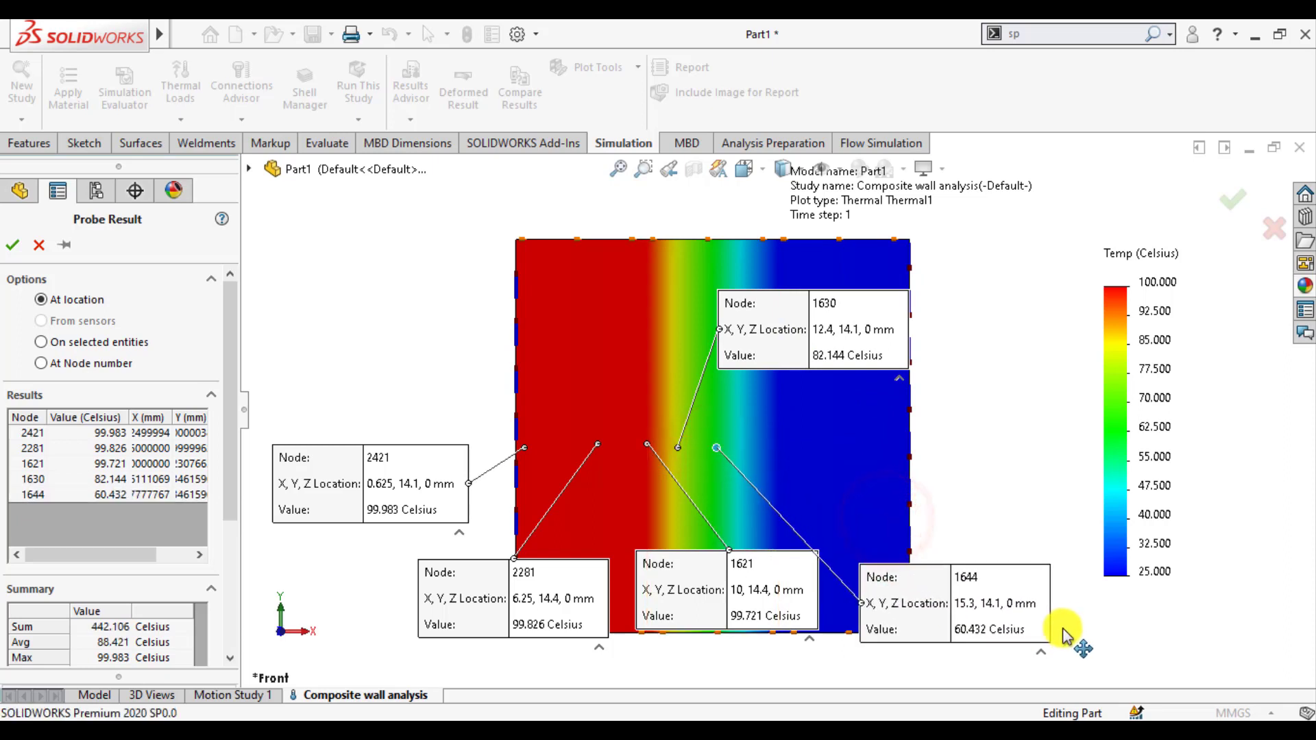
{"action": "left_click", "coordinate": [772, 444]}
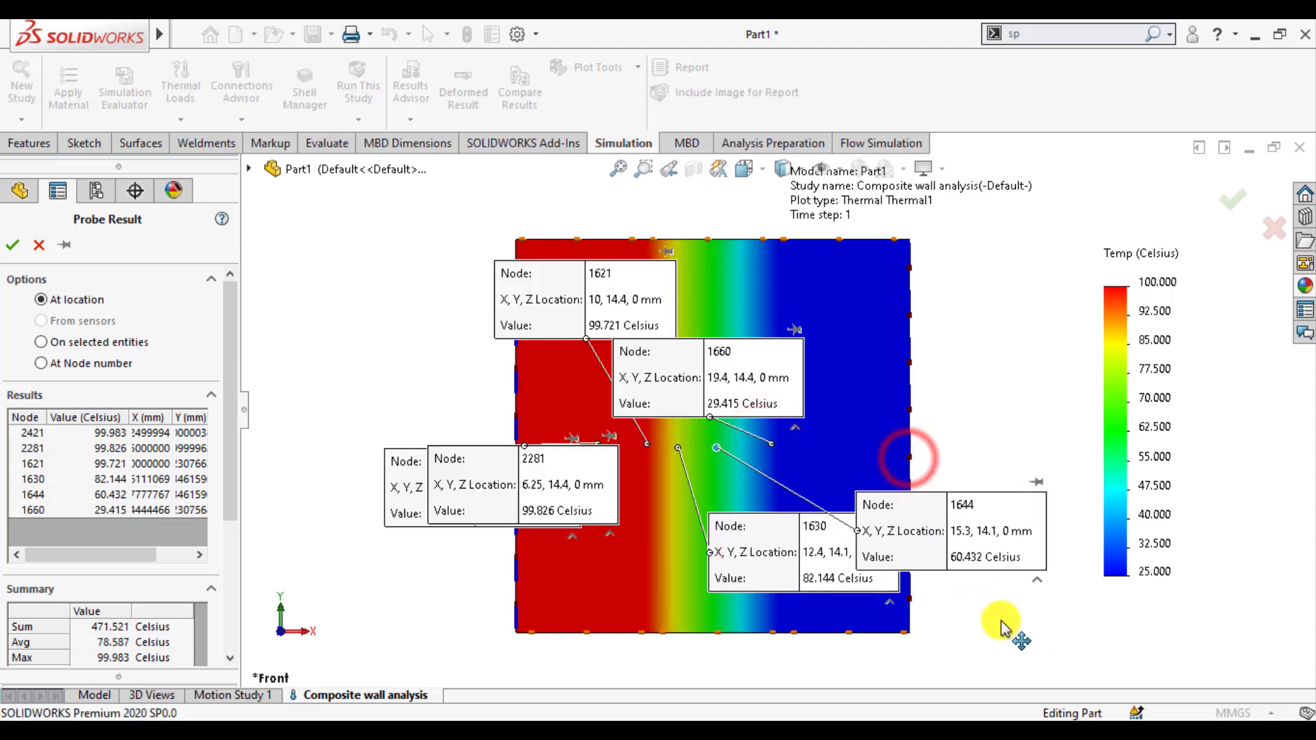
{"action": "left_click", "coordinate": [849, 447]}
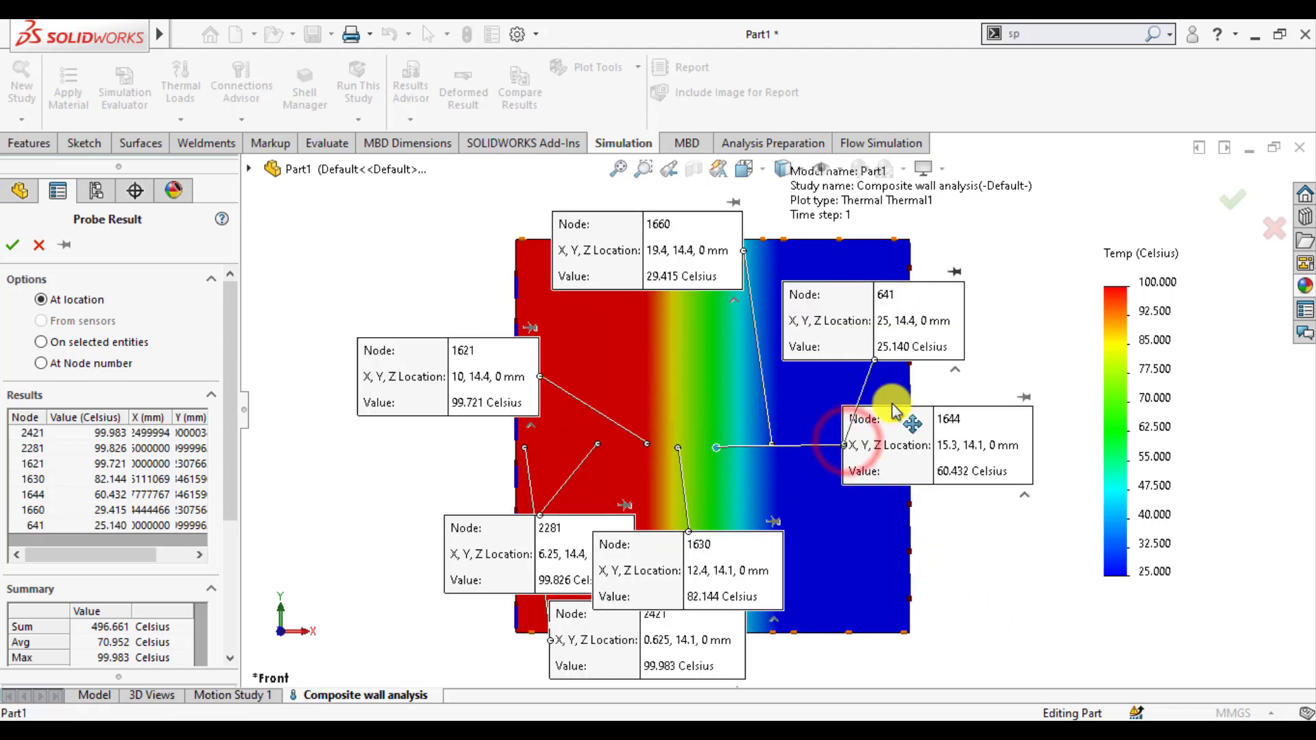
{"action": "left_click", "coordinate": [906, 460]}
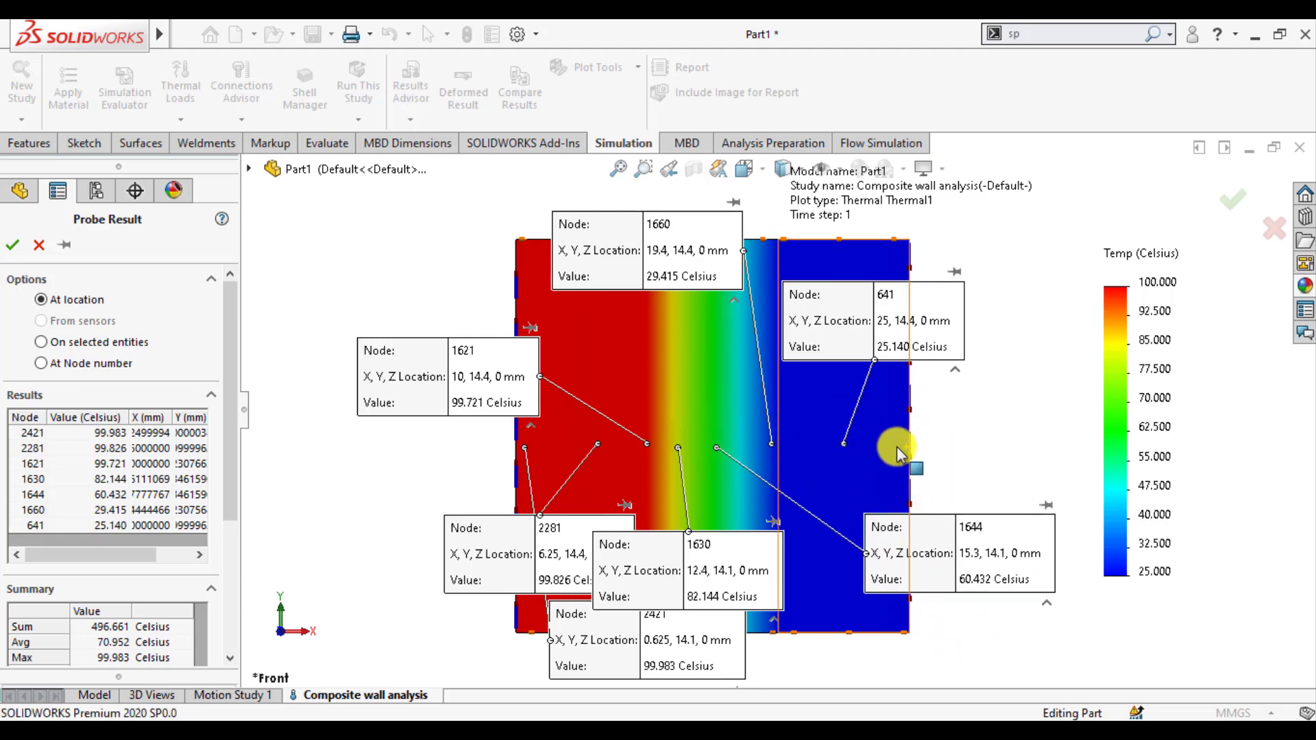
{"action": "left_click", "coordinate": [893, 442]}
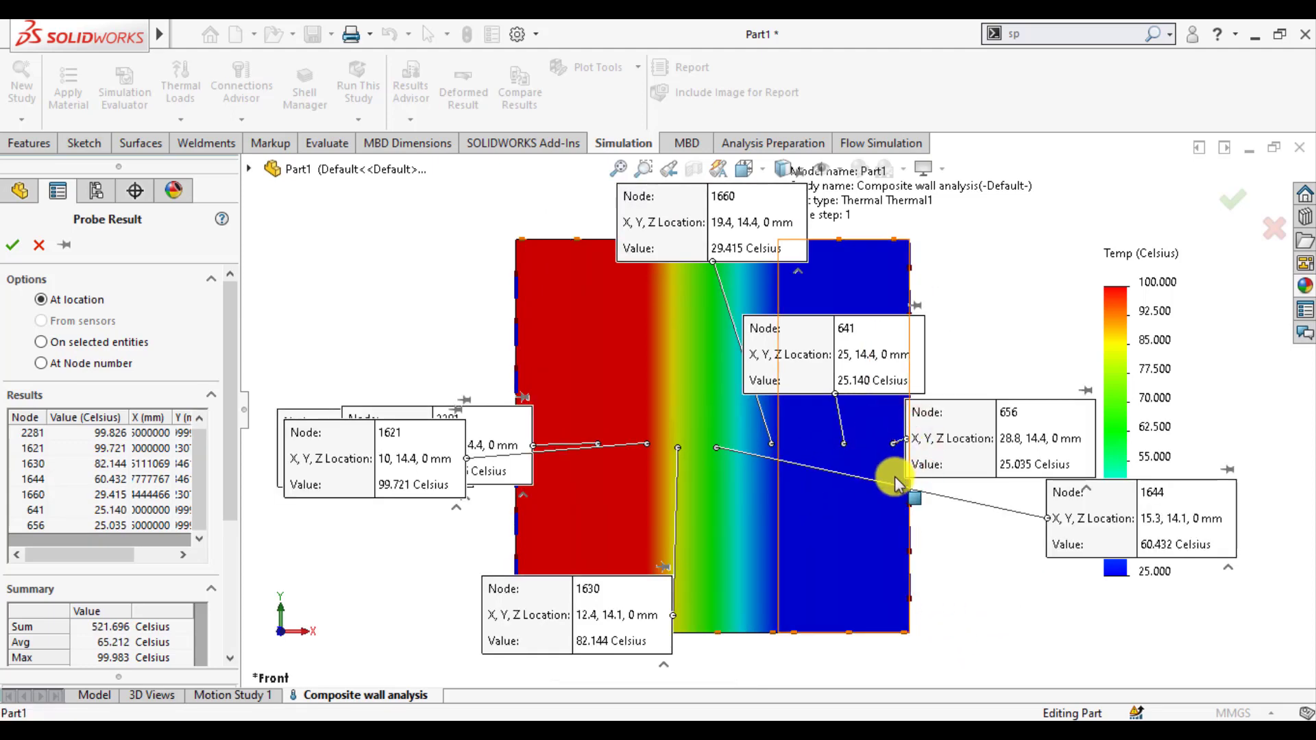
{"action": "left_click_drag", "start_coordinate": [230, 485], "coordinate": [230, 613]}
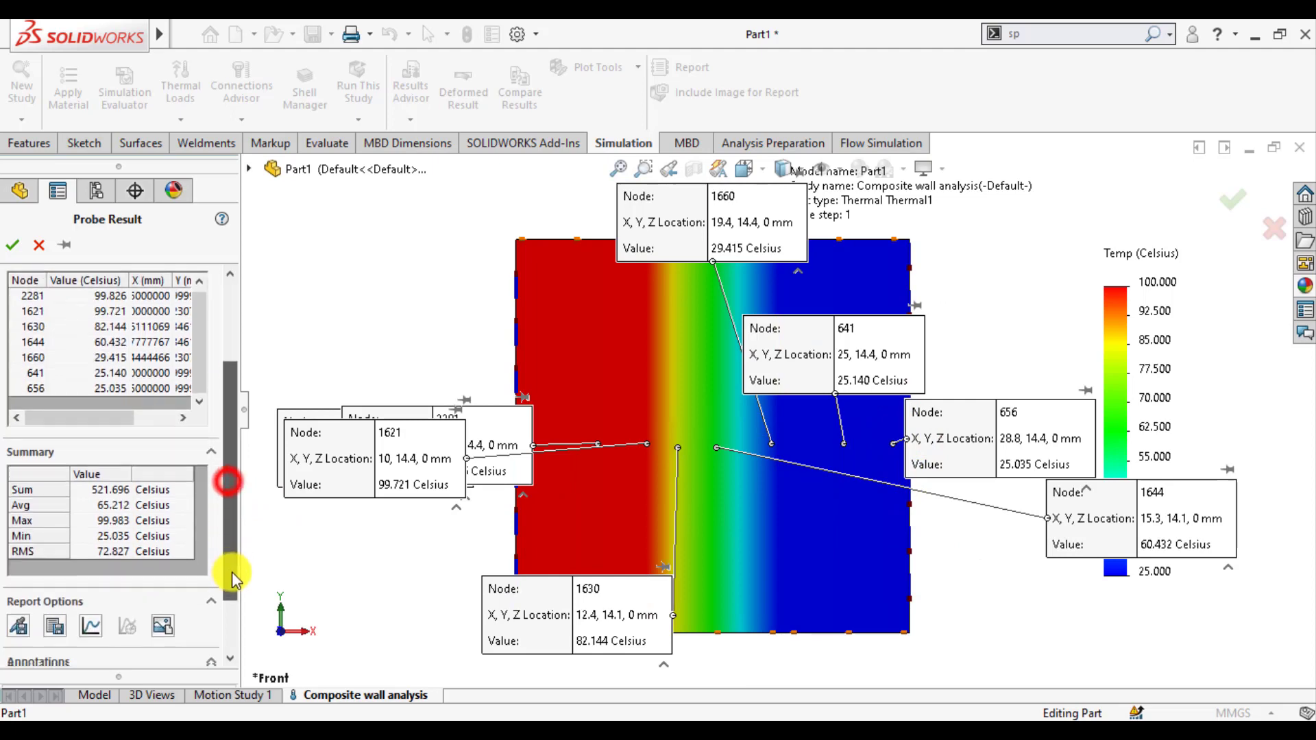
{"action": "left_click", "coordinate": [91, 547]}
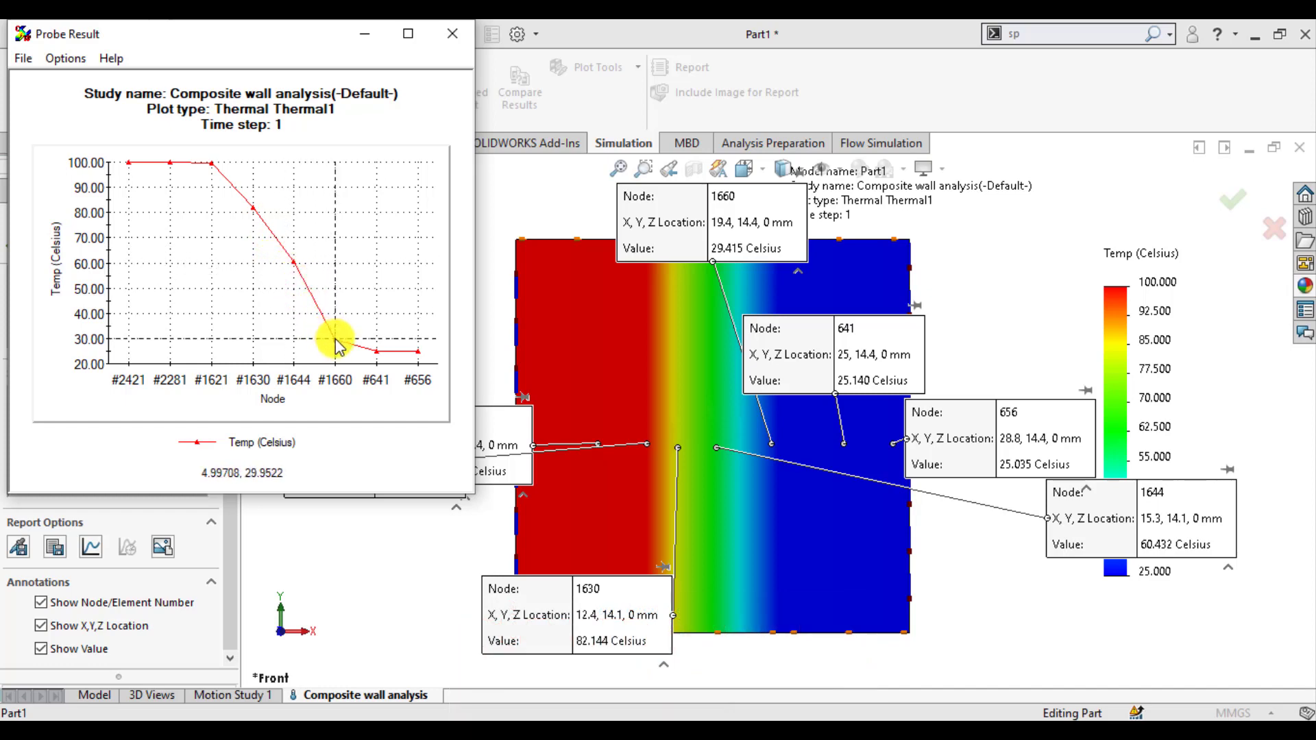
Step: Review the per-node temperature graph falling from 100 to about 25 °C, then close it
{"action": "left_click", "coordinate": [449, 35]}
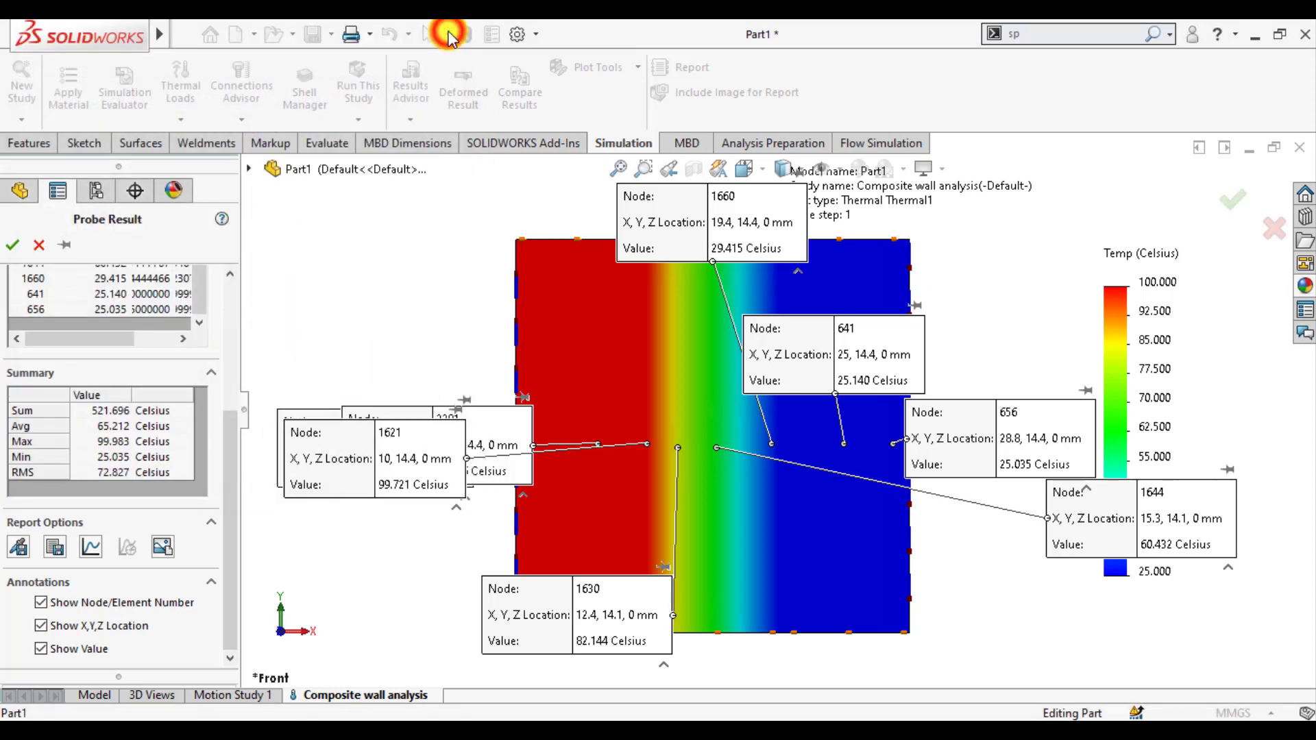
Step: Confirm the Probe Result to clear its labels and return to the 25–100 °C Thermal1 plot
{"action": "left_click", "coordinate": [11, 245]}
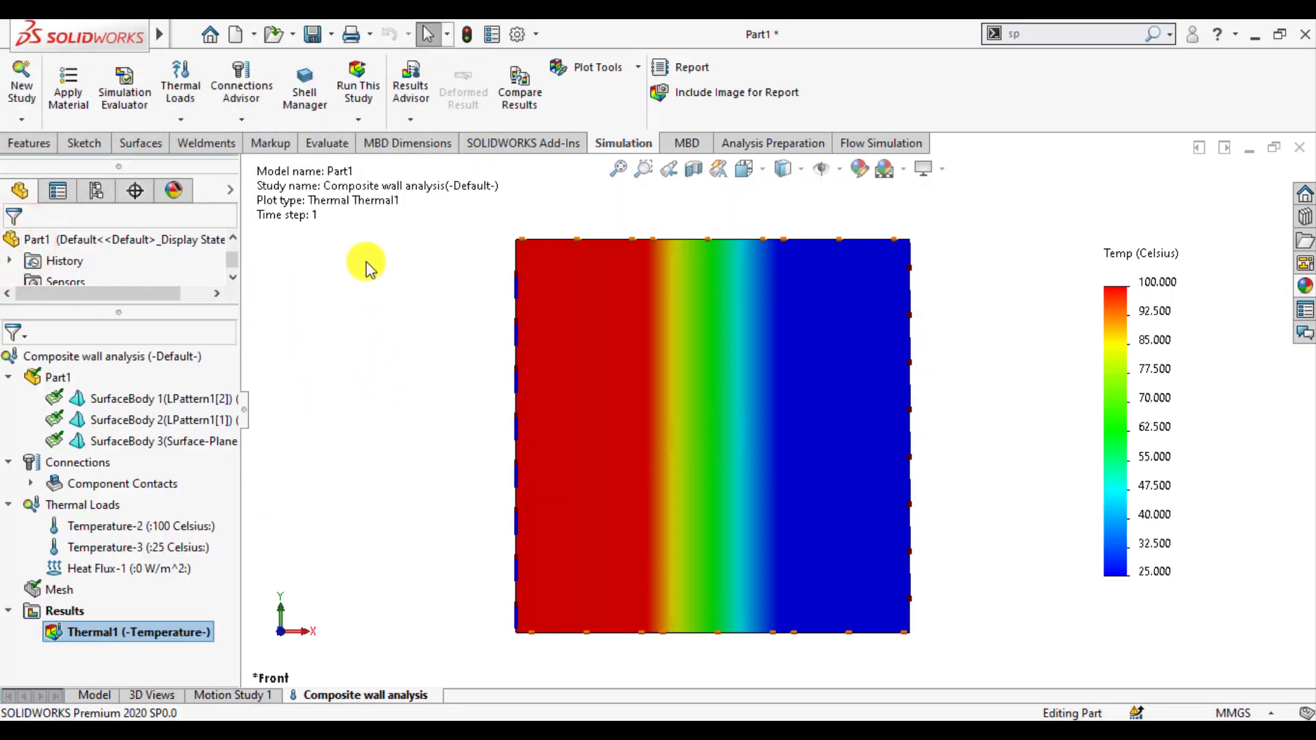